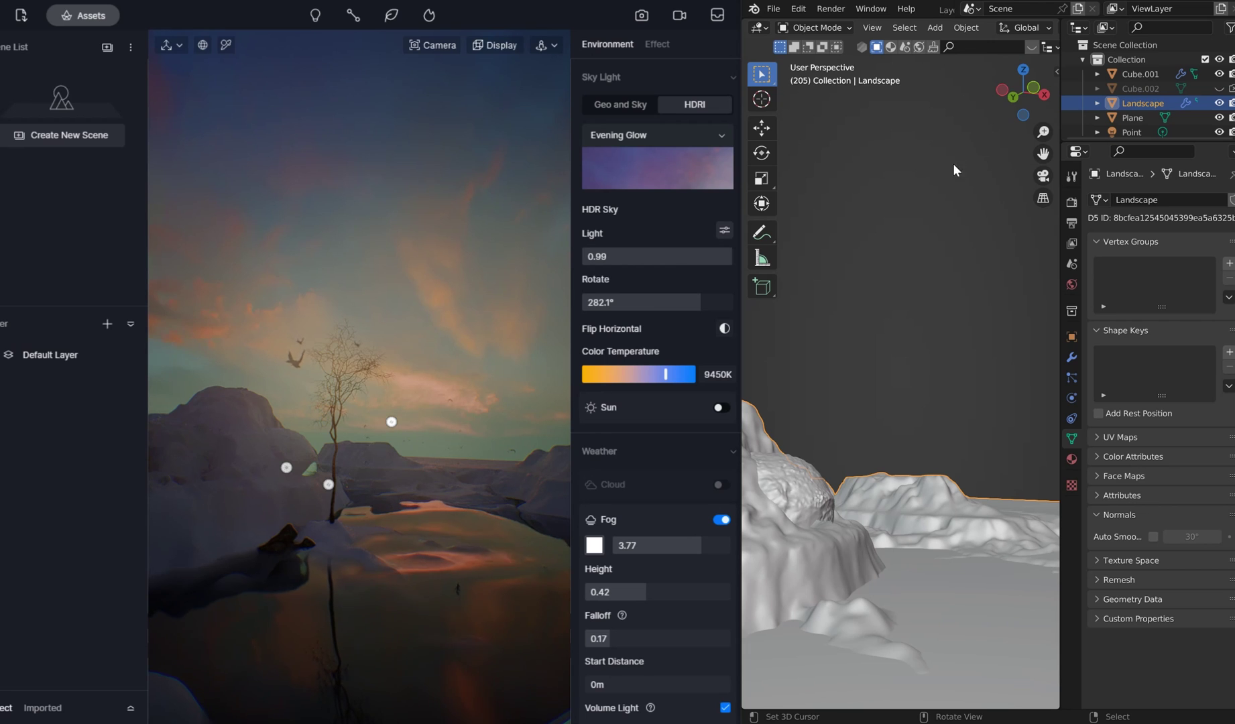
Examine the landscape's river valley and hills from several angles in the linked viewports, and look over the D5 Link sync options
{"action": "middle_click_drag", "start_coordinate": [931, 201], "coordinate": [868, 221]}
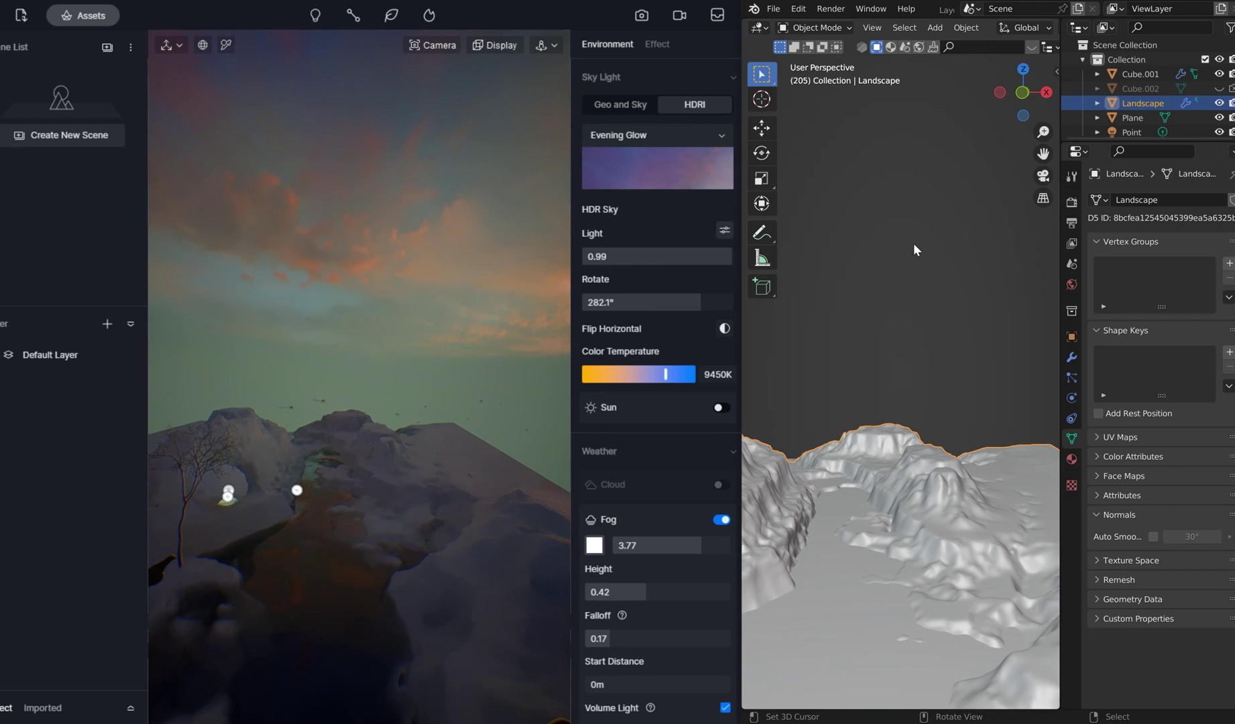
{"action": "mouse_move", "coordinate": [886, 295]}
{"action": "middle_mouse_down"}
{"action": "mouse_move", "coordinate": [897, 321]}
{"action": "mouse_move", "coordinate": [886, 297]}
{"action": "middle_mouse_up"}
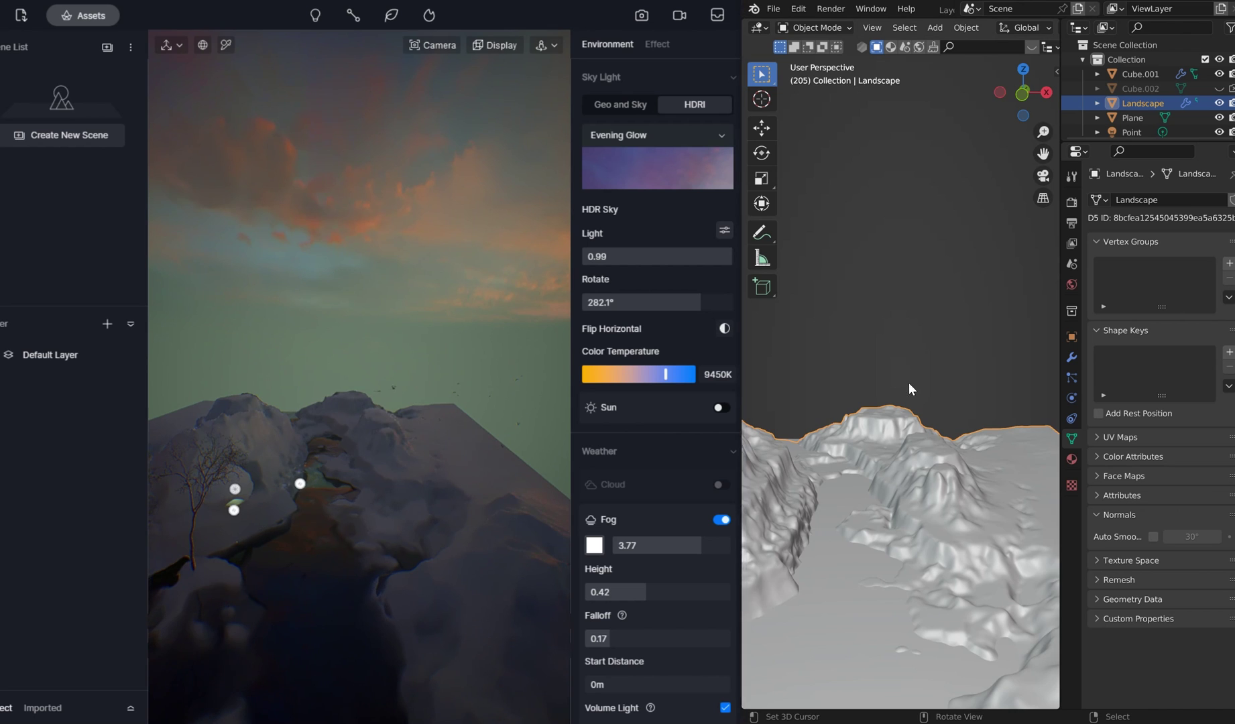
{"action": "mouse_move", "coordinate": [909, 383]}
{"action": "middle_mouse_down"}
{"action": "mouse_move", "coordinate": [875, 331]}
{"action": "mouse_move", "coordinate": [897, 381]}
{"action": "middle_mouse_up"}
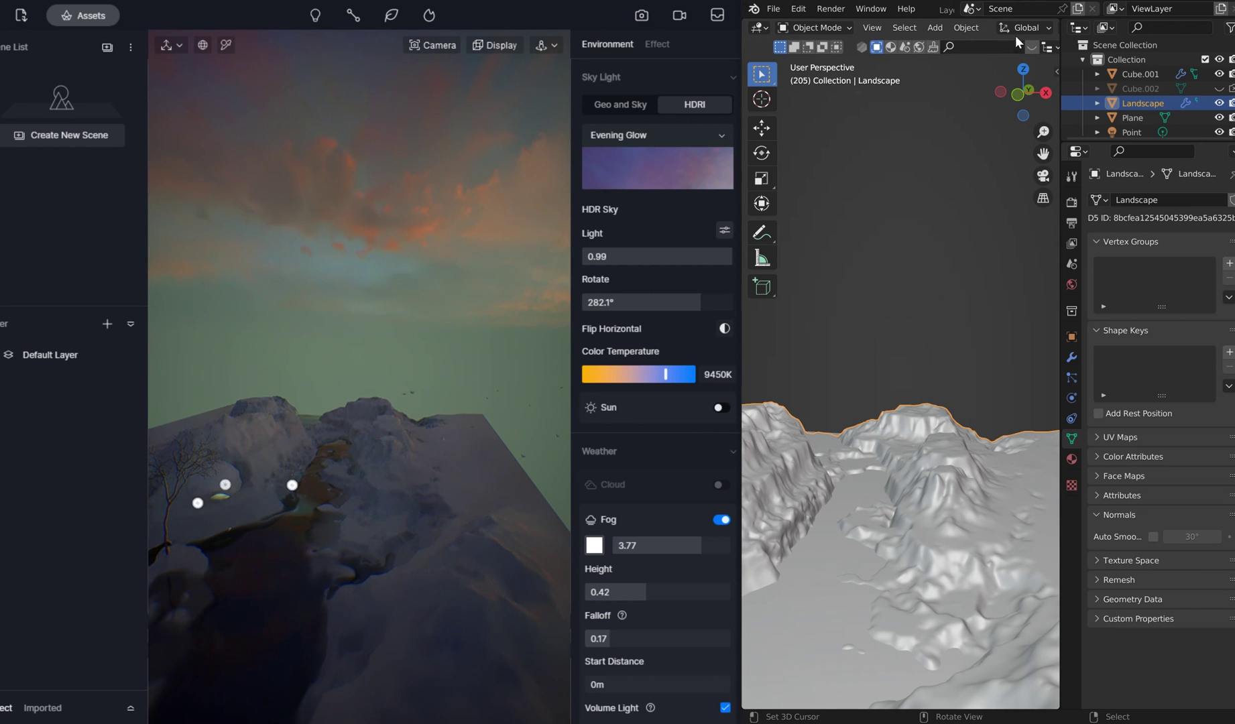
{"action": "scroll", "coordinate": [1016, 32], "scroll_direction": "down", "scroll_amount": 3}
{"action": "scroll", "coordinate": [1015, 31], "scroll_direction": "down", "scroll_amount": 4}
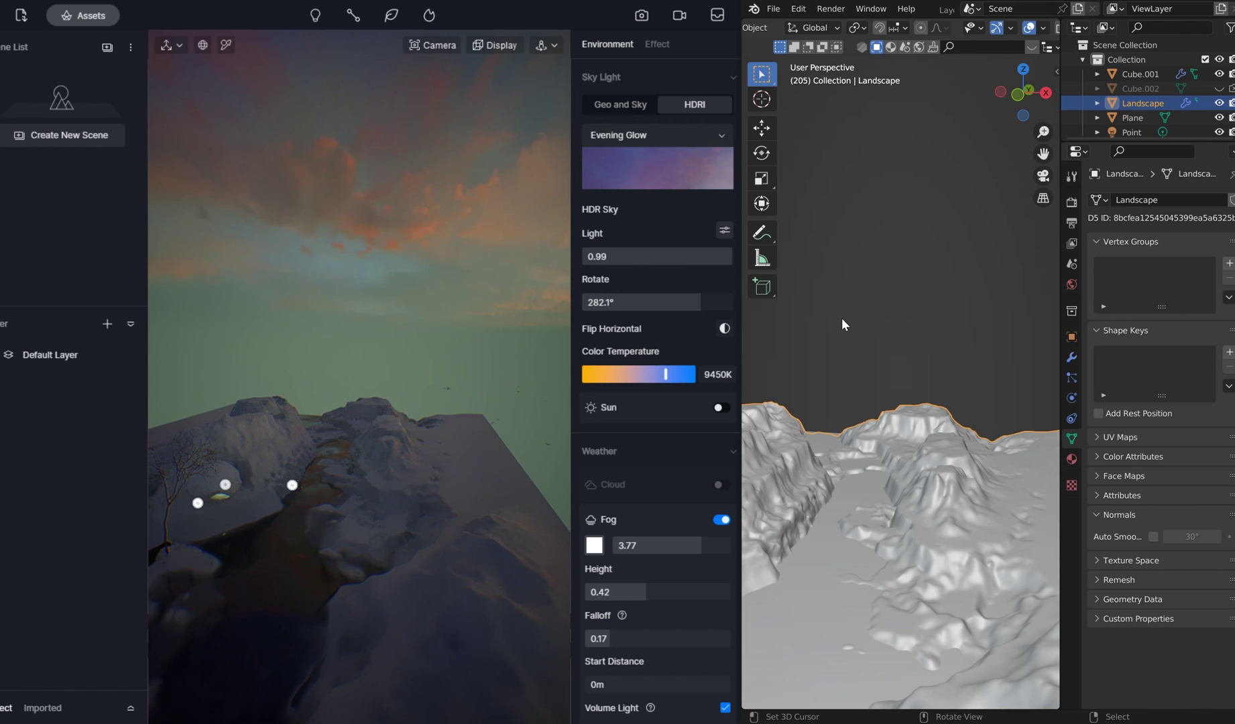
{"action": "scroll", "coordinate": [998, 28], "scroll_direction": "down", "scroll_amount": 5}
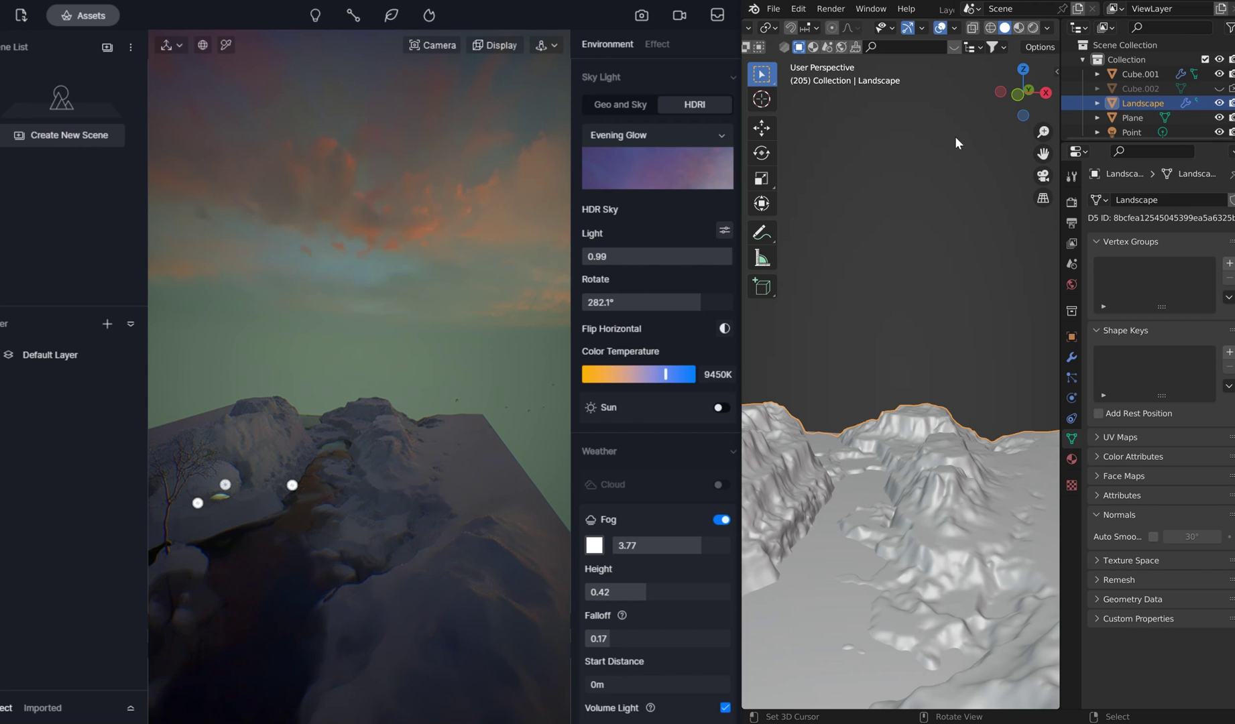
{"action": "right_click_drag", "start_coordinate": [371, 547], "coordinate": [484, 278]}
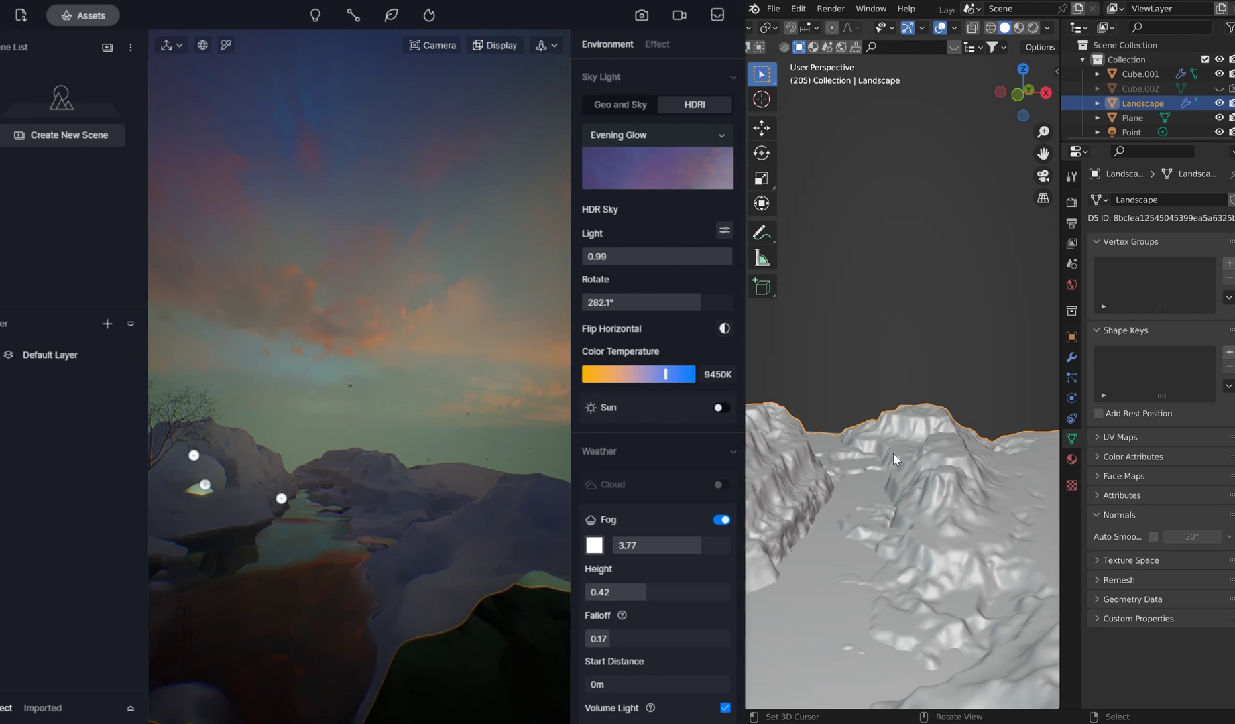
{"action": "mouse_move", "coordinate": [894, 453]}
{"action": "middle_mouse_down"}
{"action": "mouse_move", "coordinate": [932, 420]}
{"action": "mouse_move", "coordinate": [932, 433]}
{"action": "mouse_move", "coordinate": [872, 458]}
{"action": "middle_mouse_up"}
{"action": "key", "text": "n"}
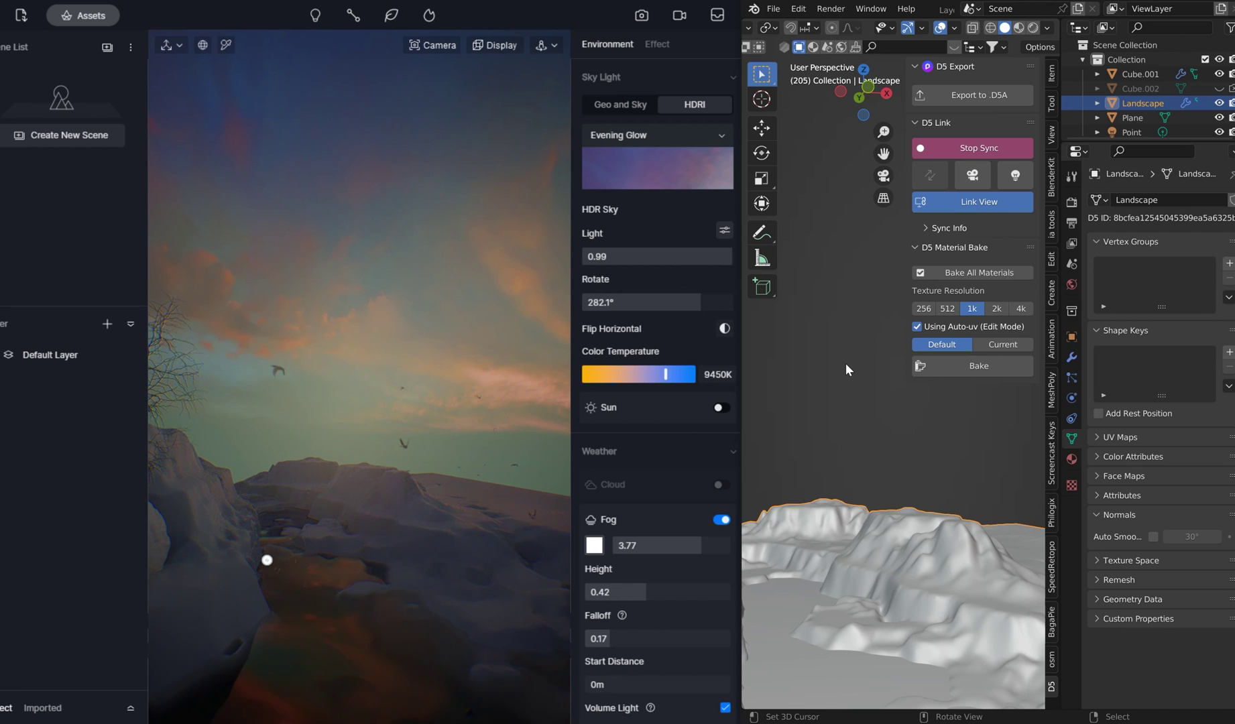
{"action": "key", "text": "n"}
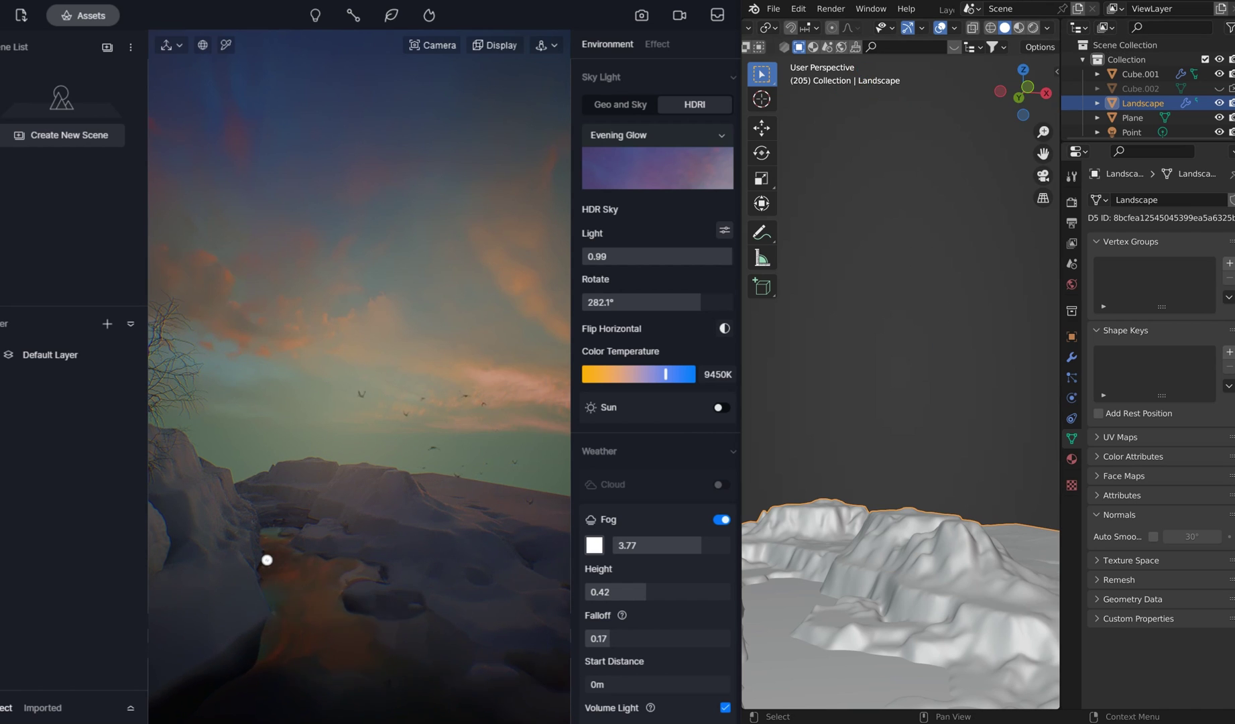
Add a rock mesh with the Rock Generator next to the rough dome on the hillside
{"action": "middle_click_drag", "start_coordinate": [934, 300], "coordinate": [847, 385]}
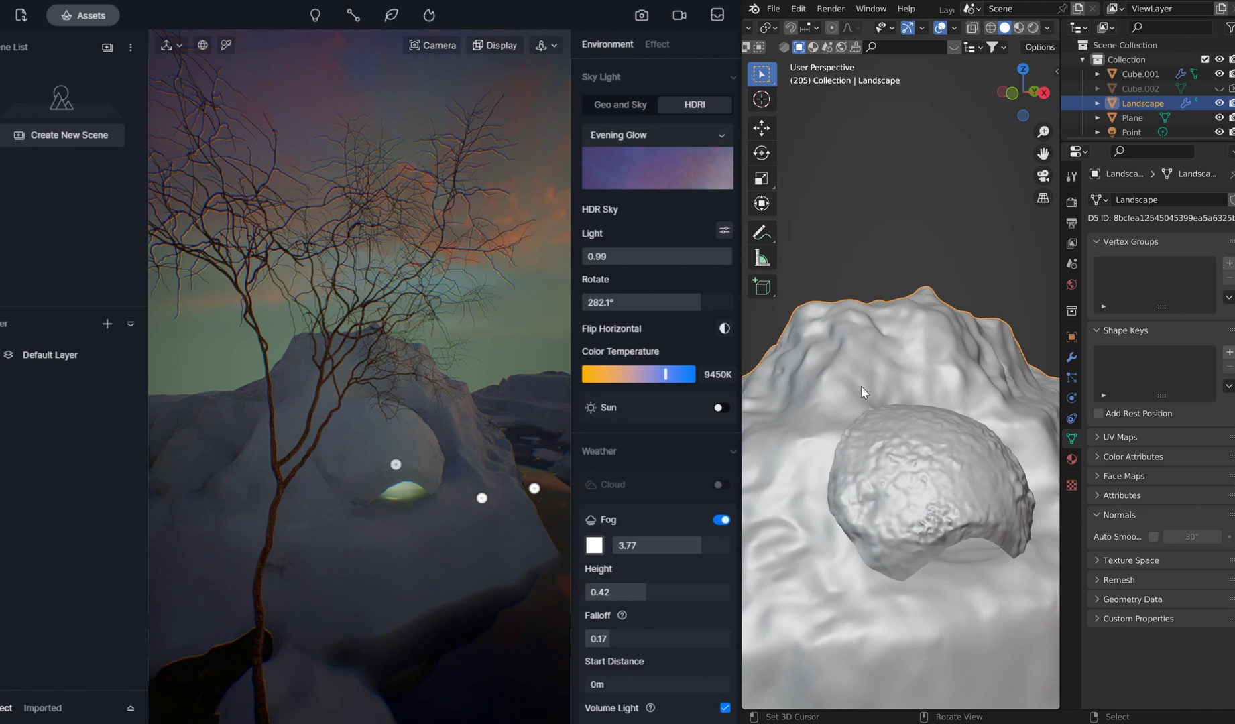
{"action": "key", "text": "shift+a"}
{"action": "mouse_move", "coordinate": [820, 156]}
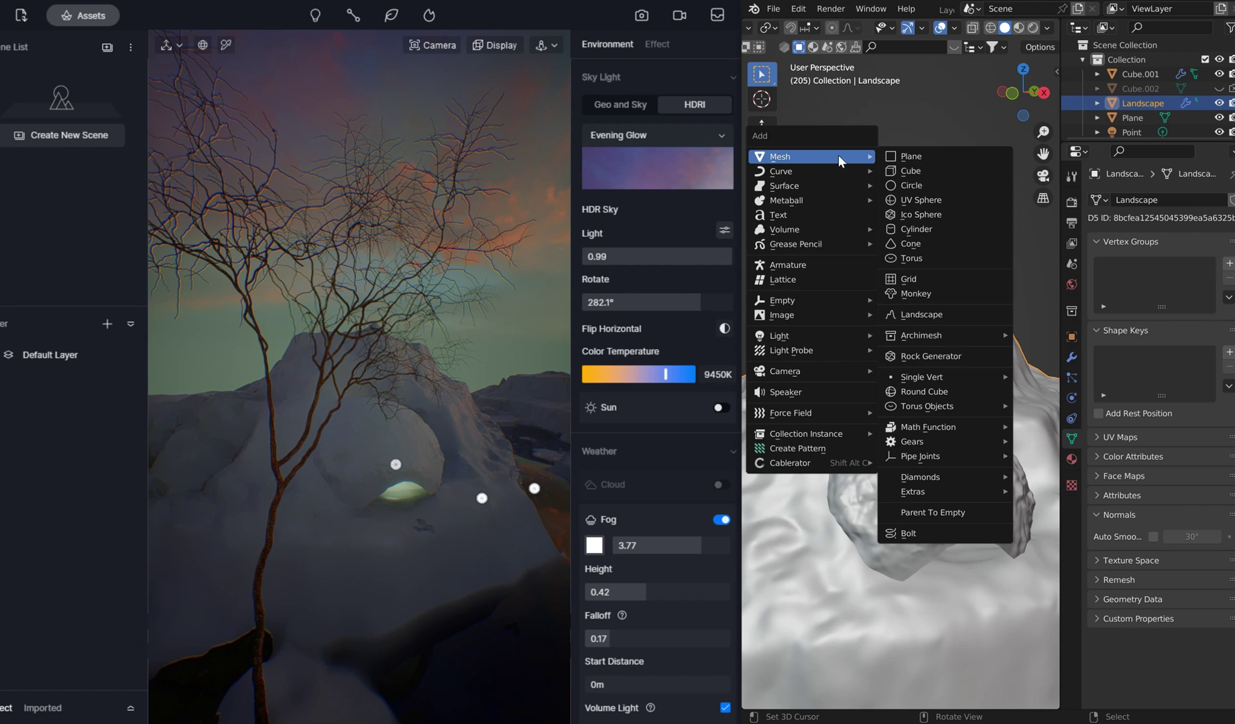
{"action": "left_click", "coordinate": [960, 357]}
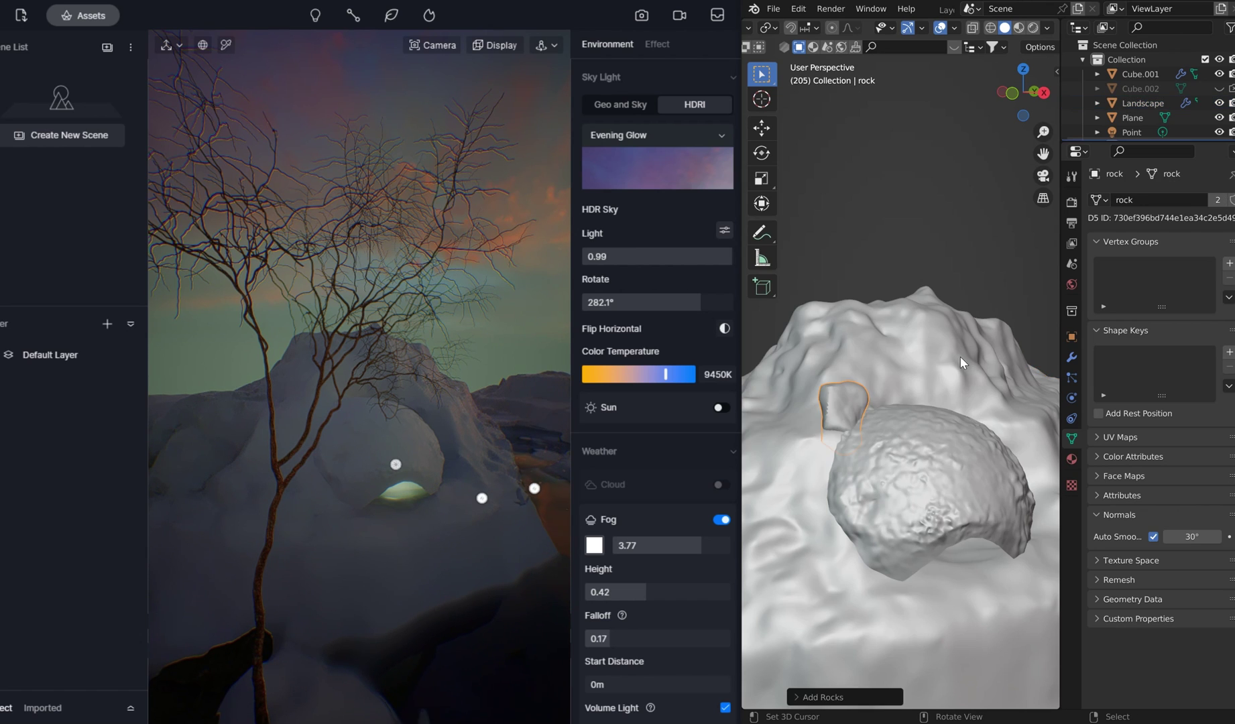
Move the outlying rock in toward the slope, placing it between the other rocks along the dome's edge
{"action": "mouse_move", "coordinate": [885, 387]}
{"action": "middle_mouse_down"}
{"action": "mouse_move", "coordinate": [914, 360]}
{"action": "mouse_move", "coordinate": [908, 376]}
{"action": "middle_mouse_up"}
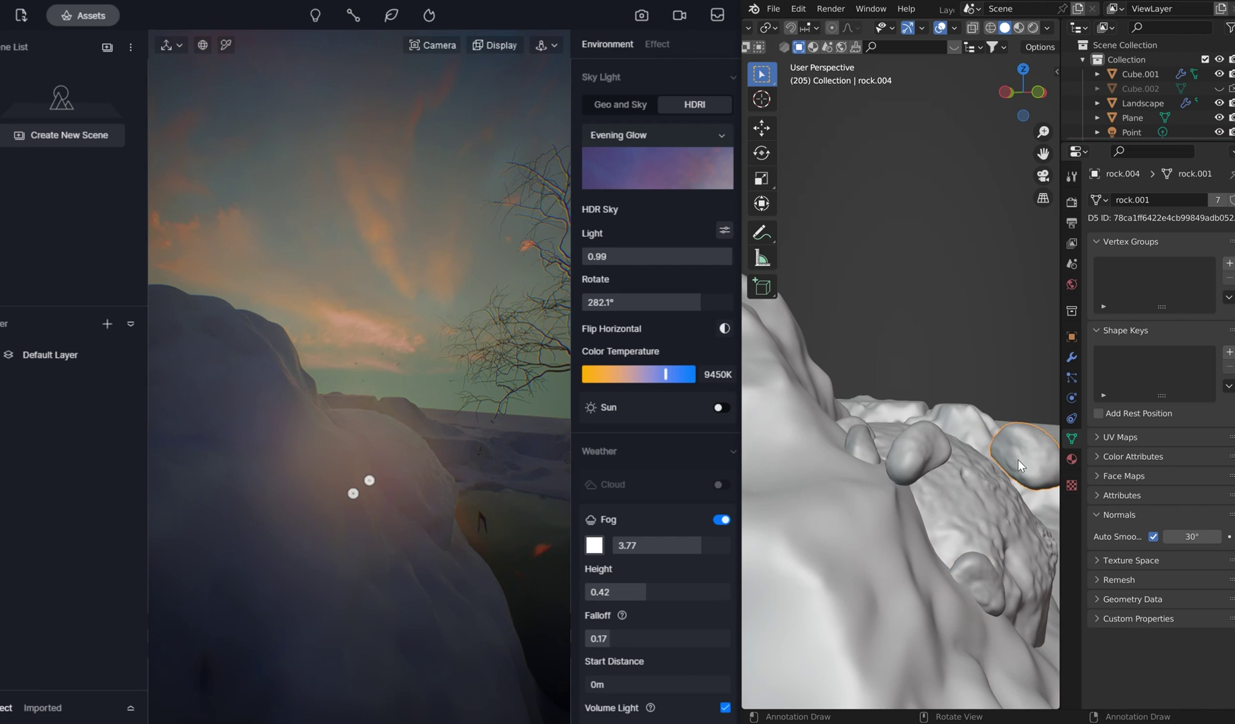
{"action": "key", "text": "g"}
{"action": "left_click", "coordinate": [934, 540]}
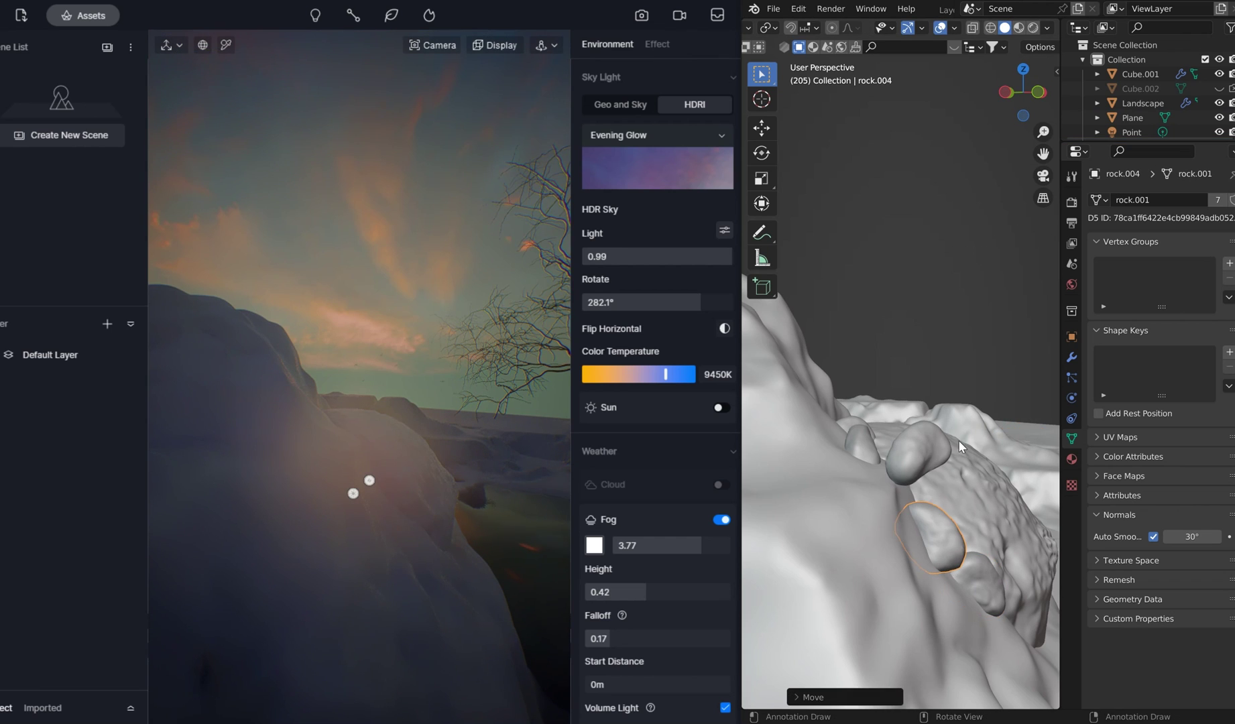
Lower the rock at the dome's upper edge along the Z axis and rotate it about Z
{"action": "left_click", "coordinate": [917, 441]}
{"action": "key", "text": "g"}
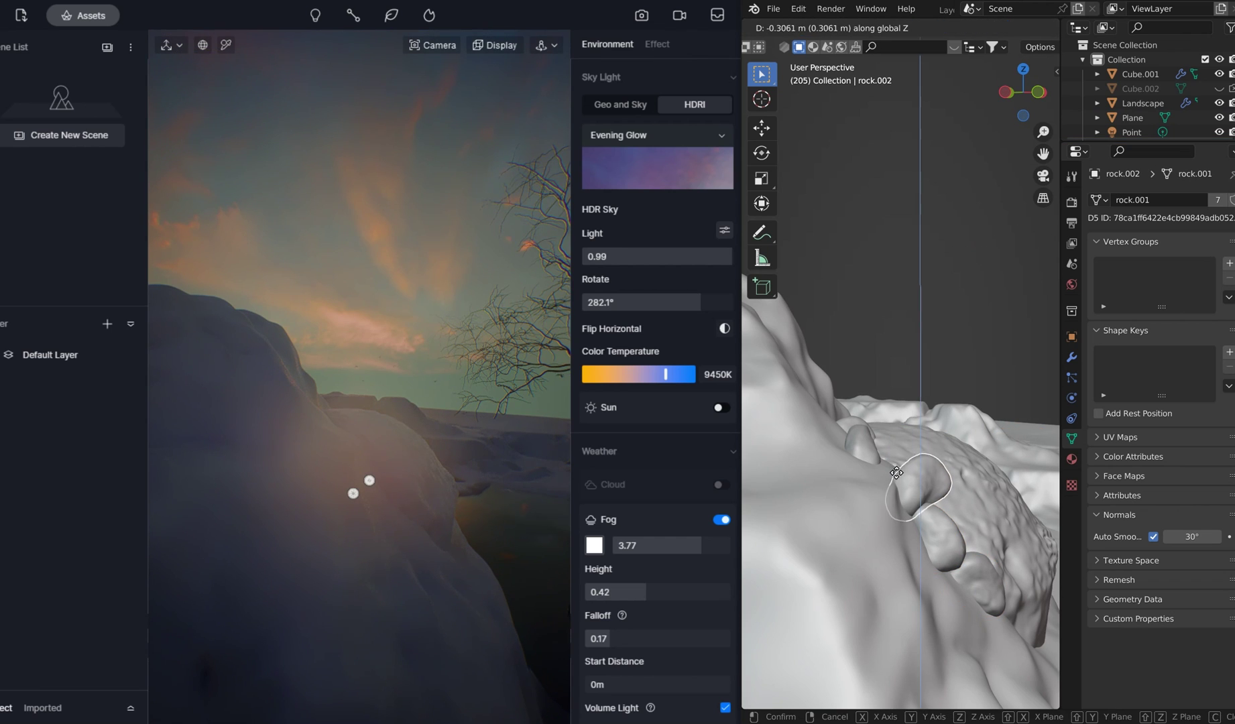
{"action": "left_click", "coordinate": [957, 468]}
{"action": "key", "text": "r"}
{"action": "key", "text": "z"}
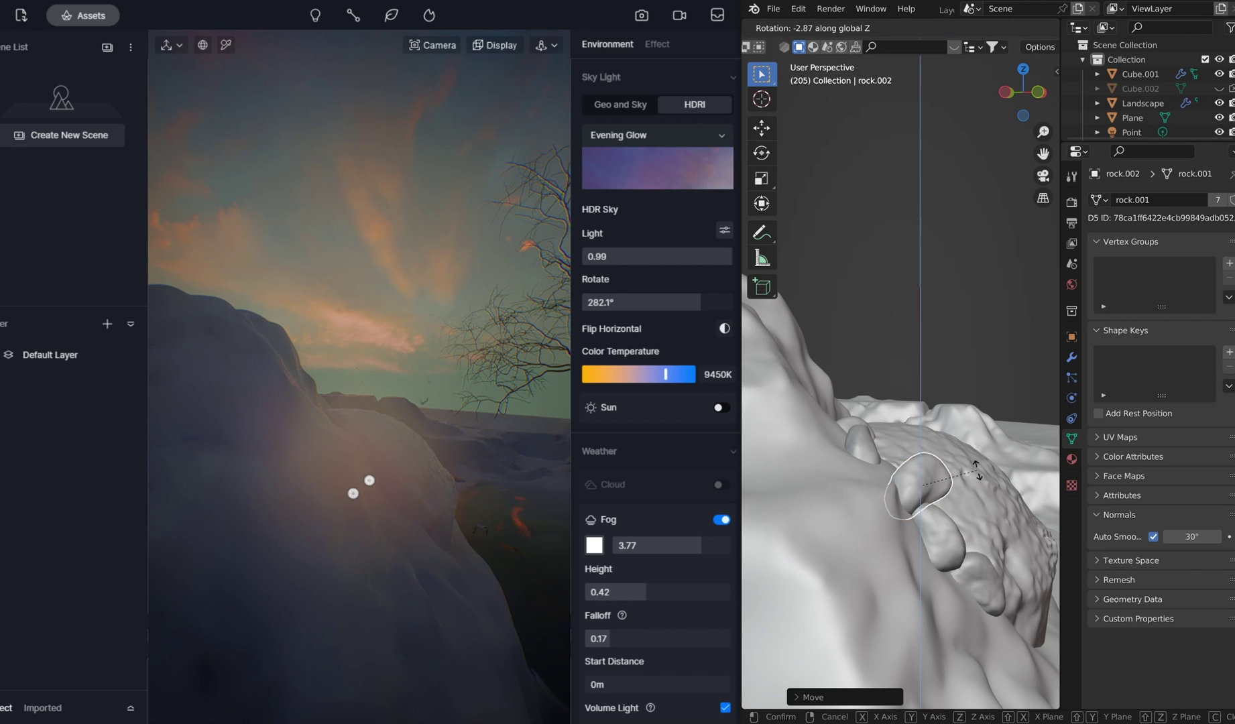
{"action": "left_click", "coordinate": [941, 403]}
Shift the same rock along the Y axis into the hillside and fit it into the row of rocks around the dome
{"action": "key", "text": "g"}
{"action": "key", "text": "z"}
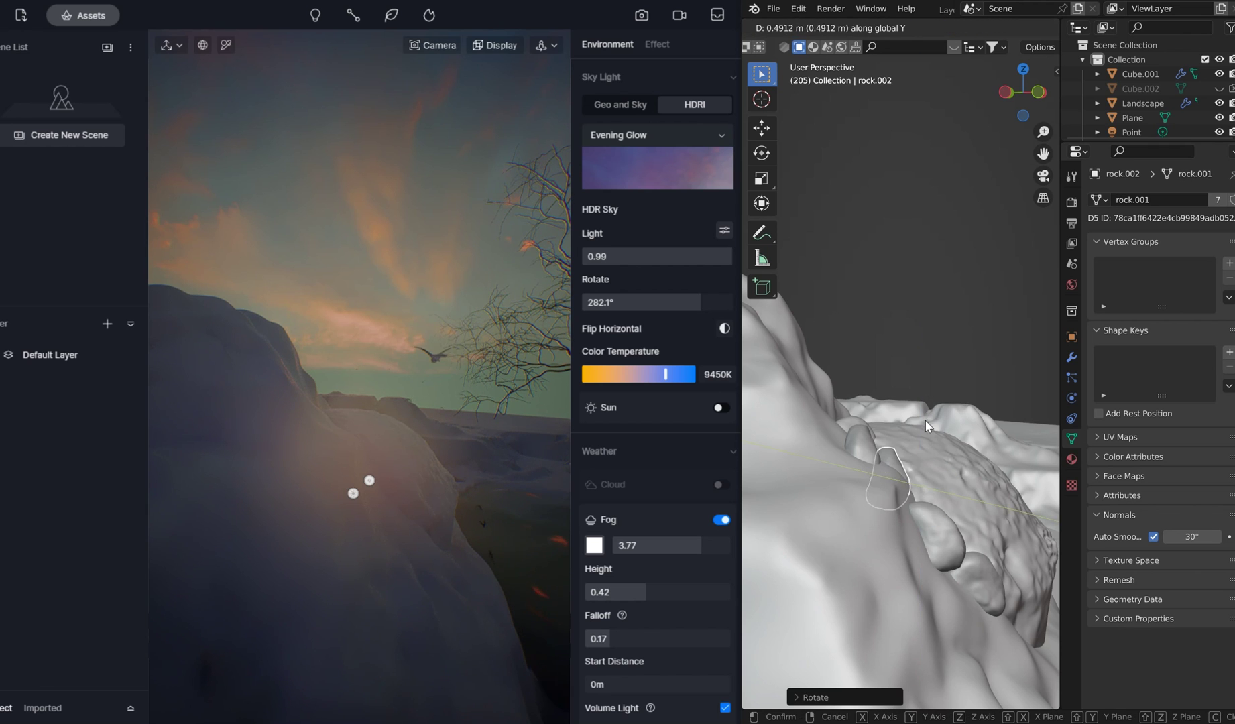
{"action": "left_click", "coordinate": [925, 420]}
{"action": "middle_click_drag", "start_coordinate": [925, 420], "coordinate": [880, 398]}
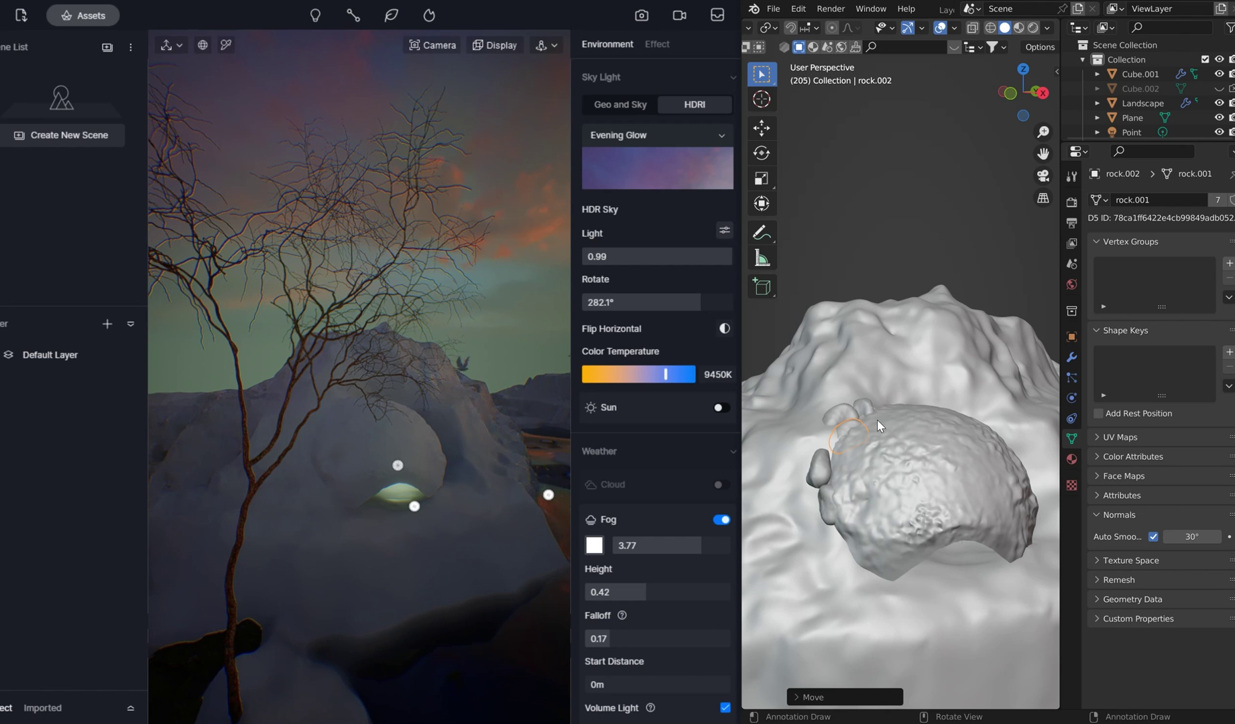
{"action": "key", "text": "g"}
{"action": "left_click", "coordinate": [852, 421]}
{"action": "left_click", "coordinate": [871, 206]}
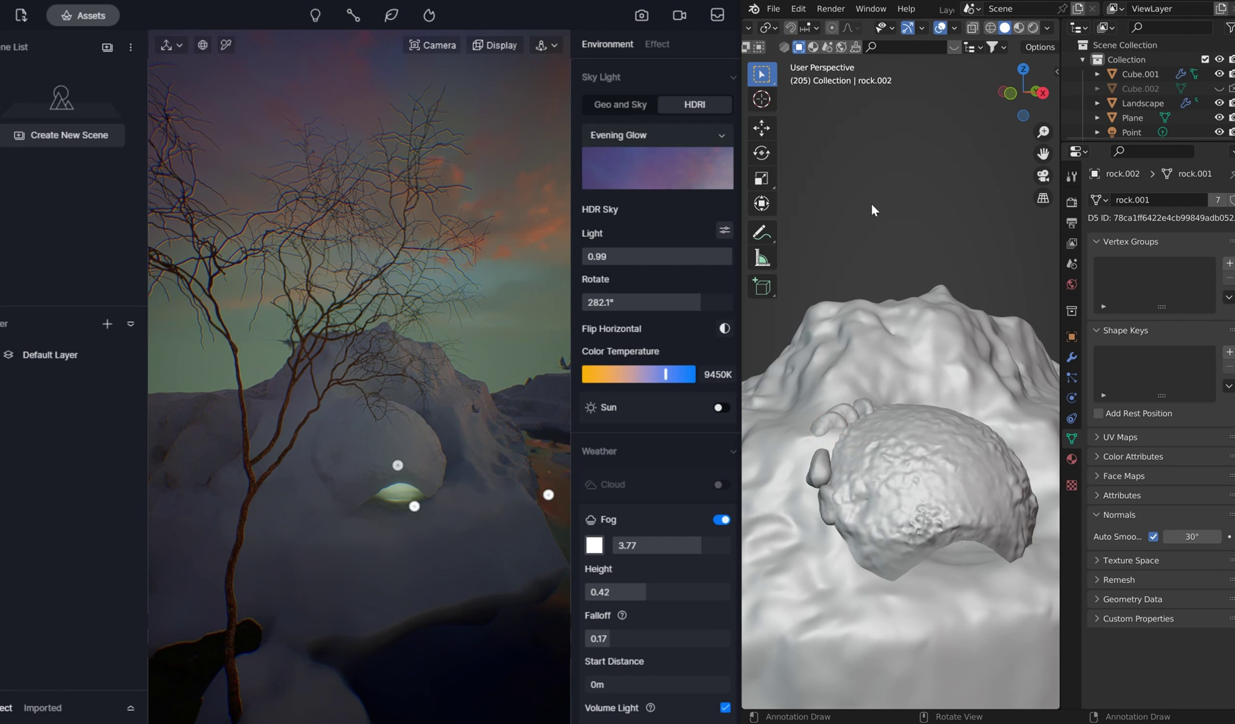
Select the partly buried rock beside the dome and sync the updated model to D5 Render through D5 Link
{"action": "middle_click_drag", "start_coordinate": [903, 422], "coordinate": [844, 419]}
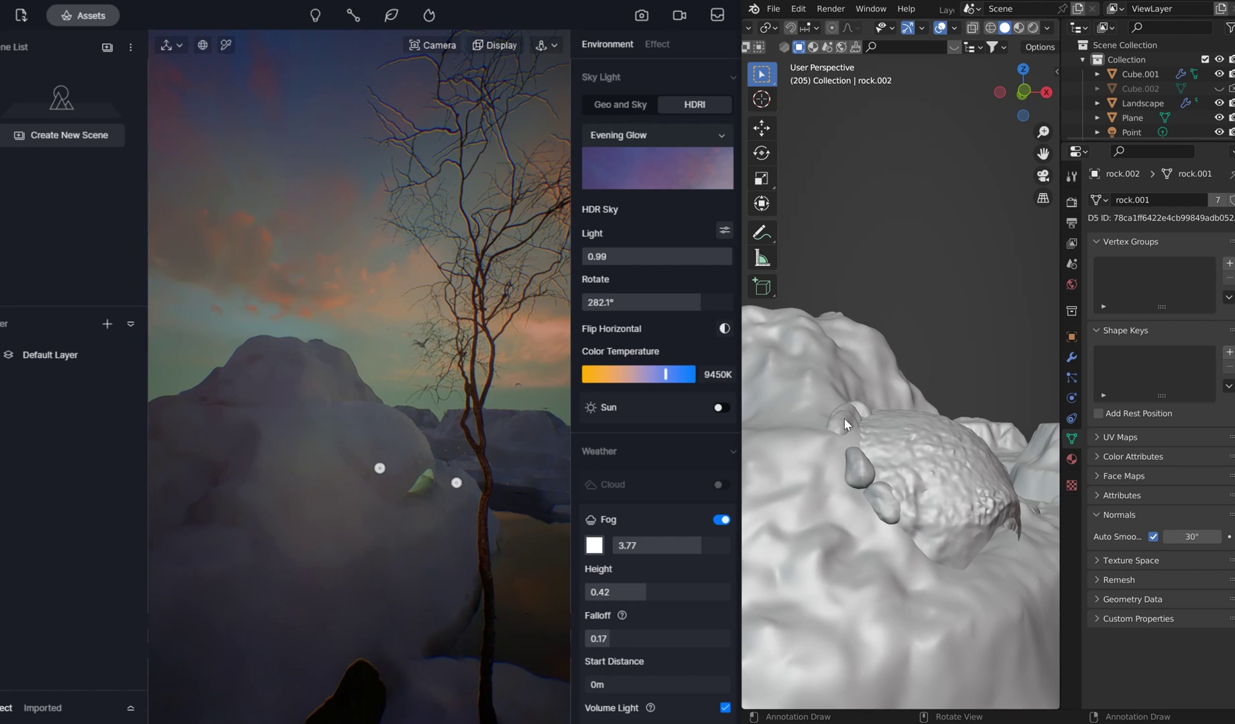
{"action": "left_click", "coordinate": [857, 428]}
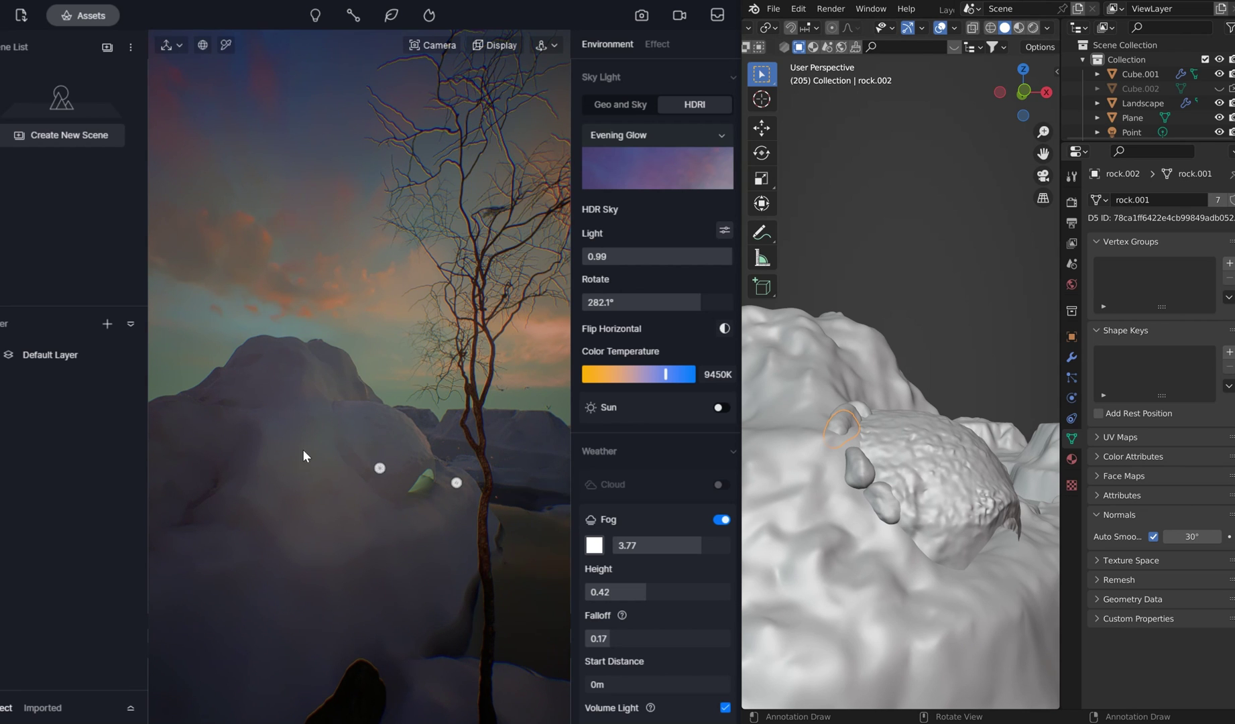
{"action": "scroll", "coordinate": [367, 450], "scroll_direction": "up", "scroll_amount": 2}
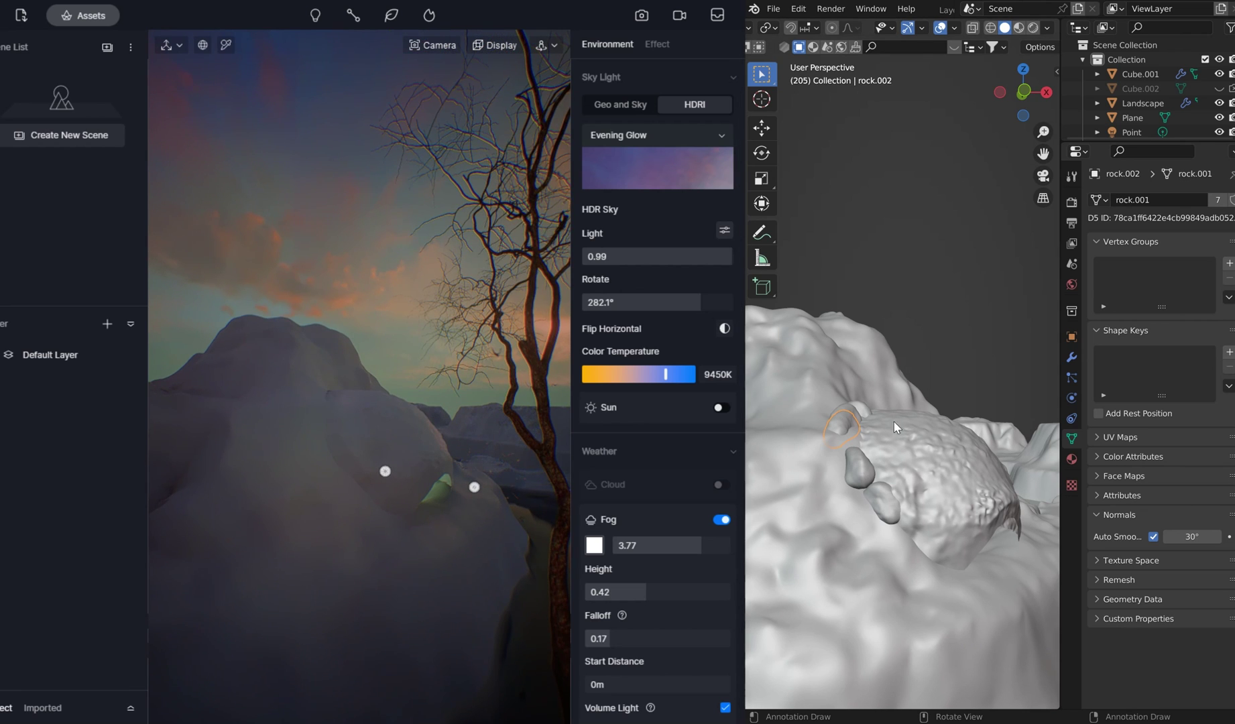
{"action": "scroll", "coordinate": [909, 415], "scroll_direction": "up", "scroll_amount": 4}
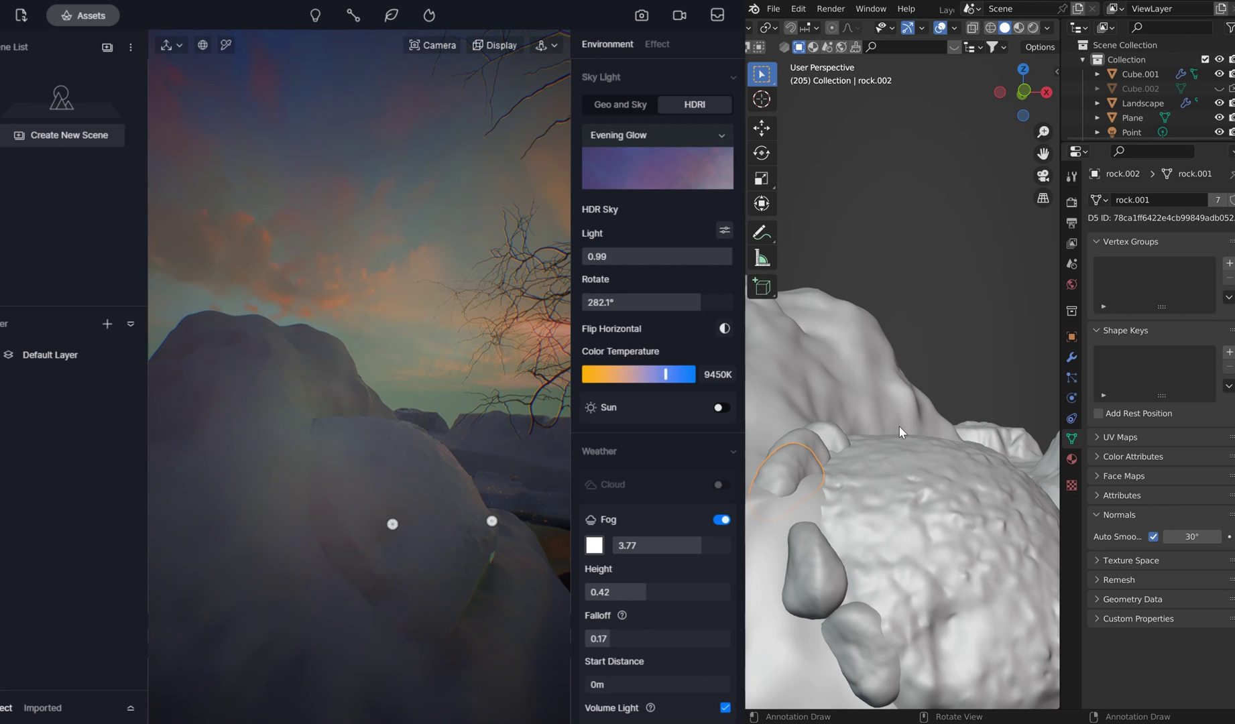
{"action": "mouse_move", "coordinate": [899, 425]}
{"action": "middle_mouse_down"}
{"action": "mouse_move", "coordinate": [925, 395]}
{"action": "mouse_move", "coordinate": [910, 415]}
{"action": "middle_mouse_up"}
{"action": "key", "text": "n"}
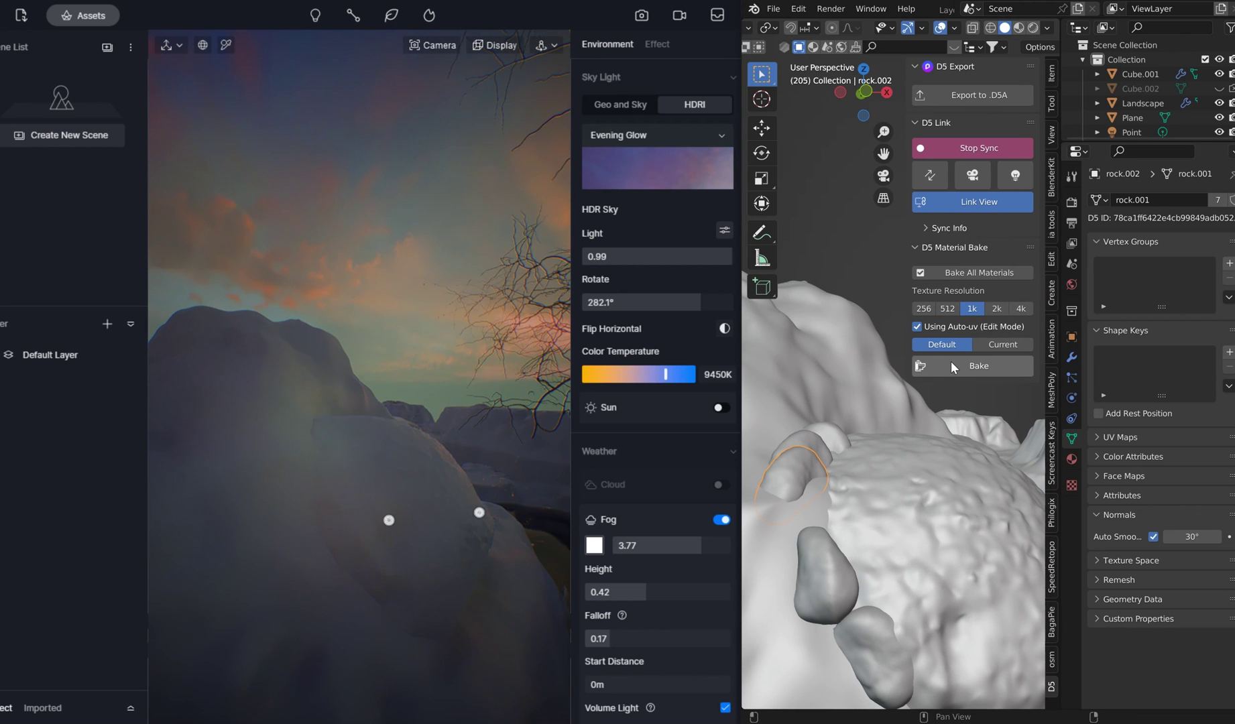
{"action": "left_click", "coordinate": [929, 171]}
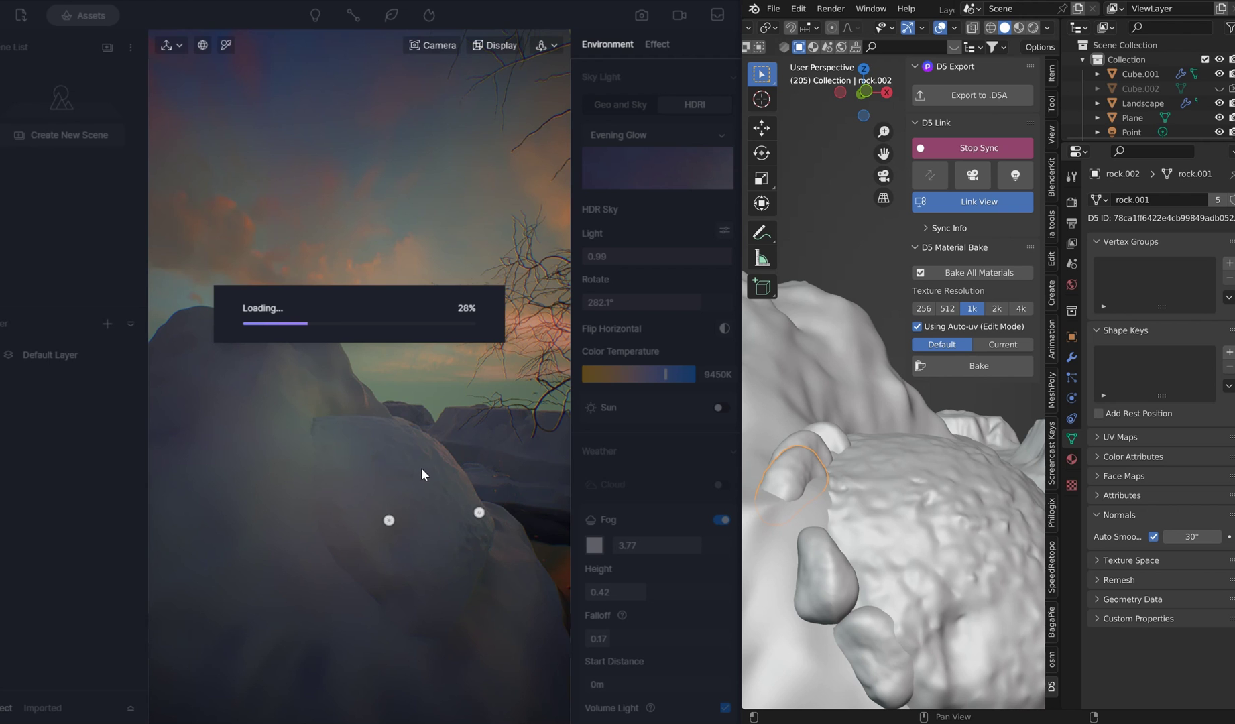
{"action": "middle_click_drag", "start_coordinate": [385, 399], "coordinate": [407, 332]}
{"action": "right_click_drag", "start_coordinate": [407, 332], "coordinate": [474, 268]}
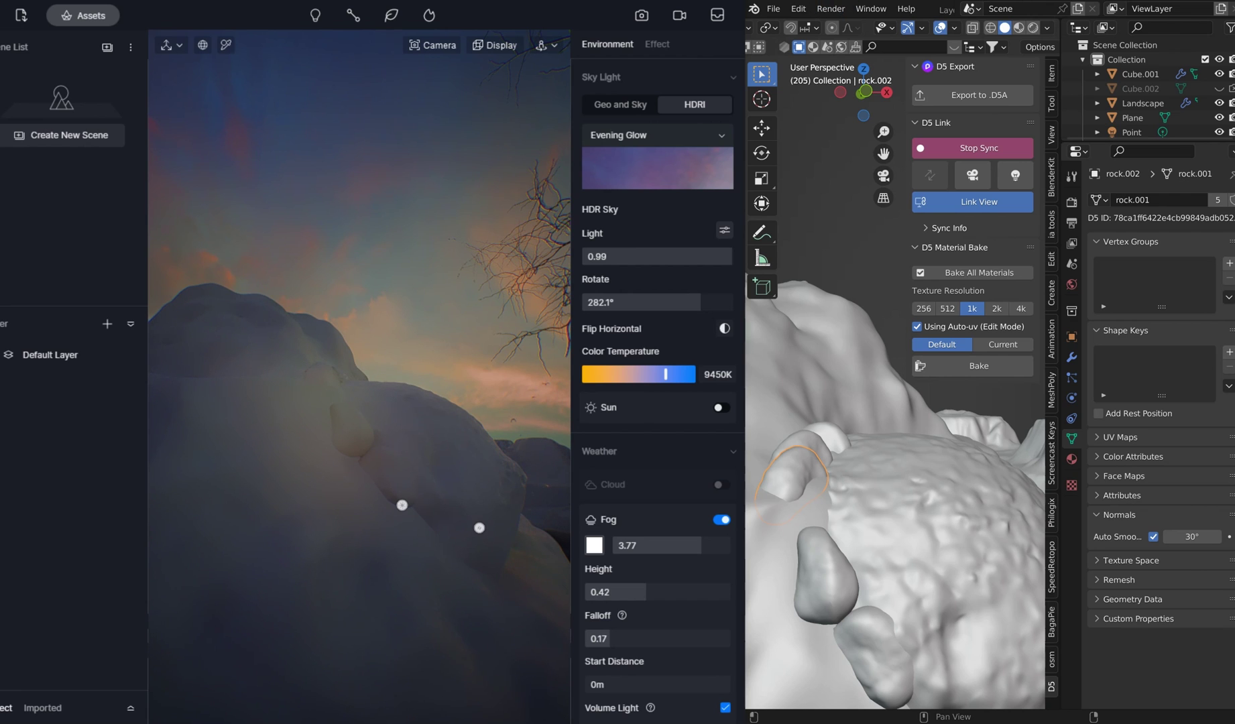
Switch the D5 Render online asset library from models to materials and search it for "rock"
{"action": "left_click", "coordinate": [80, 15]}
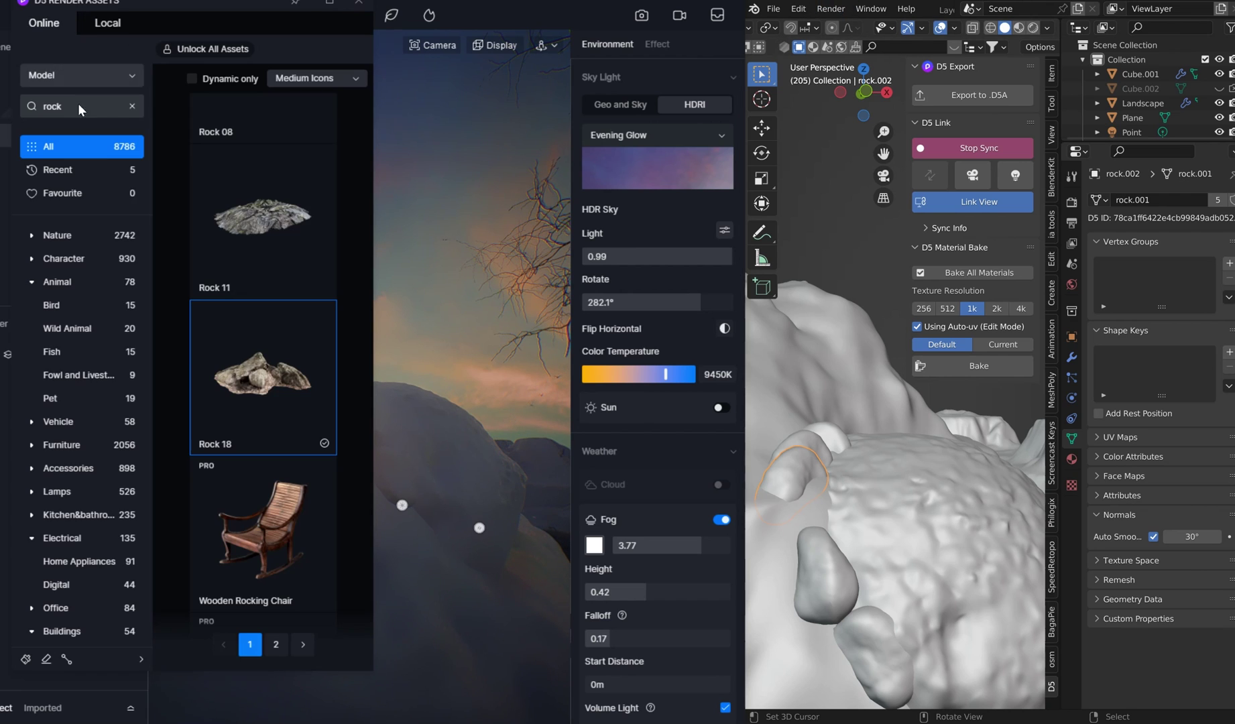
{"action": "left_click", "coordinate": [131, 106]}
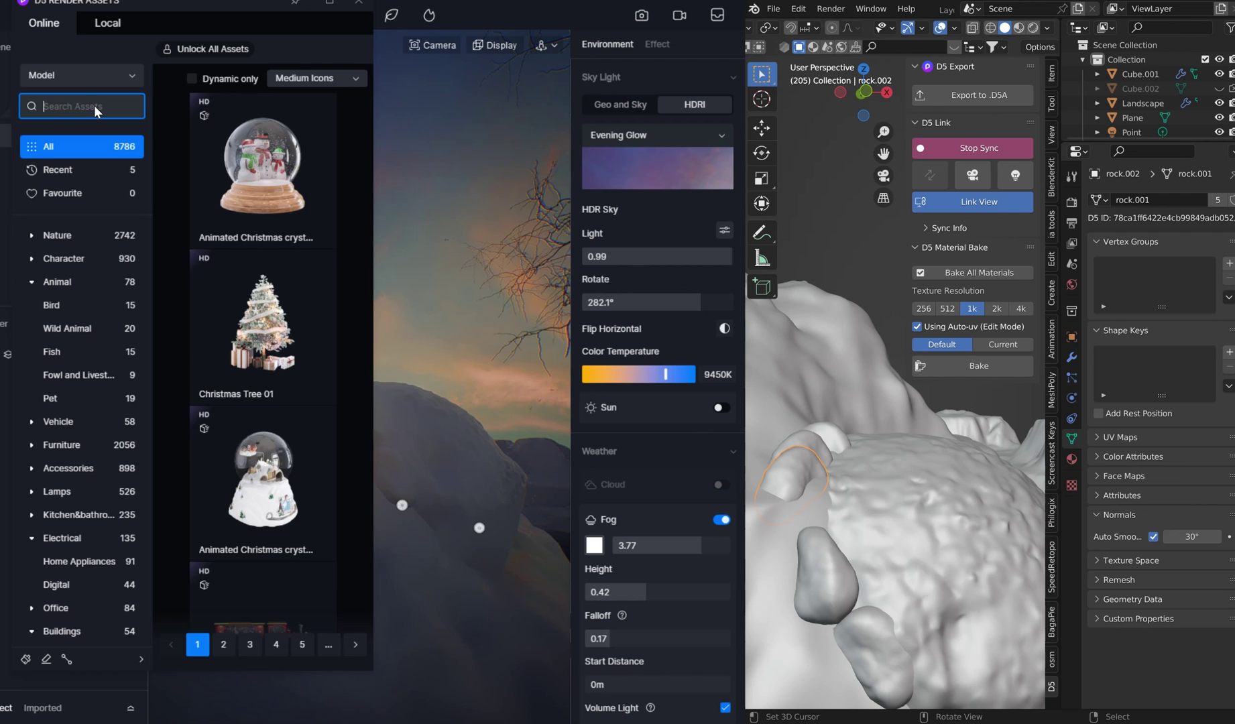
{"action": "left_click", "coordinate": [79, 81]}
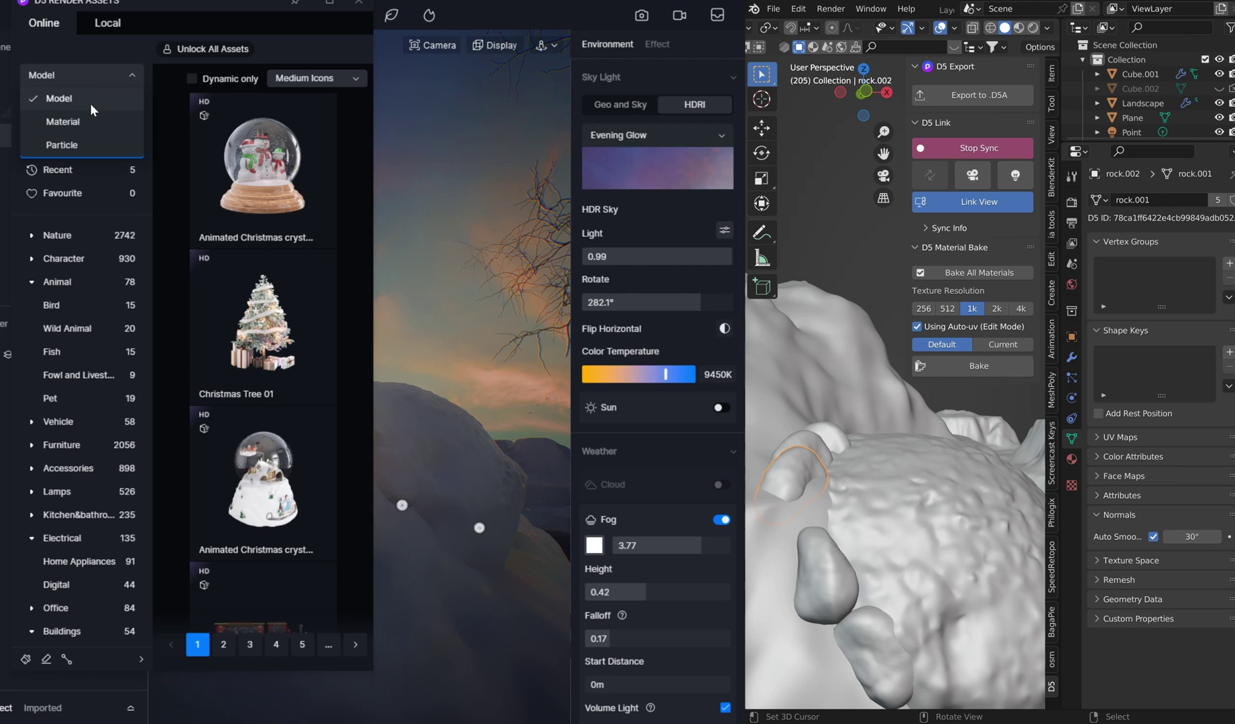
{"action": "left_click", "coordinate": [95, 122]}
{"action": "left_click", "coordinate": [91, 110]}
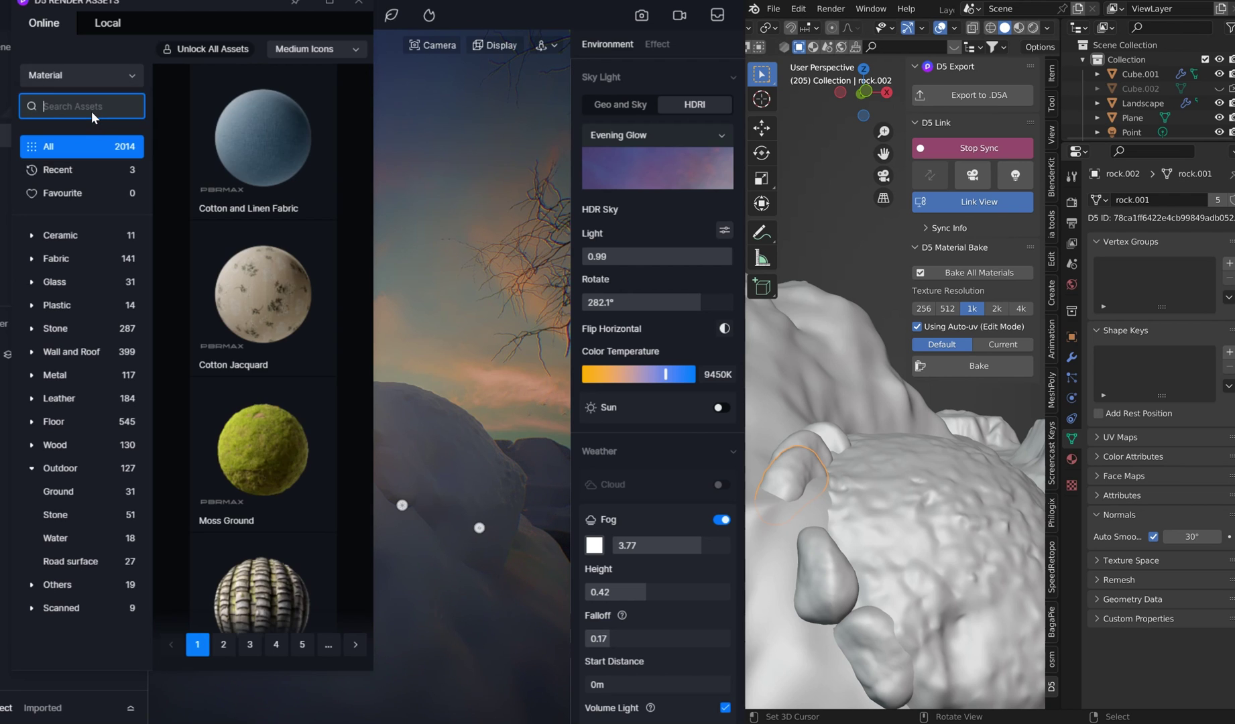
{"action": "type", "text": "rock"}
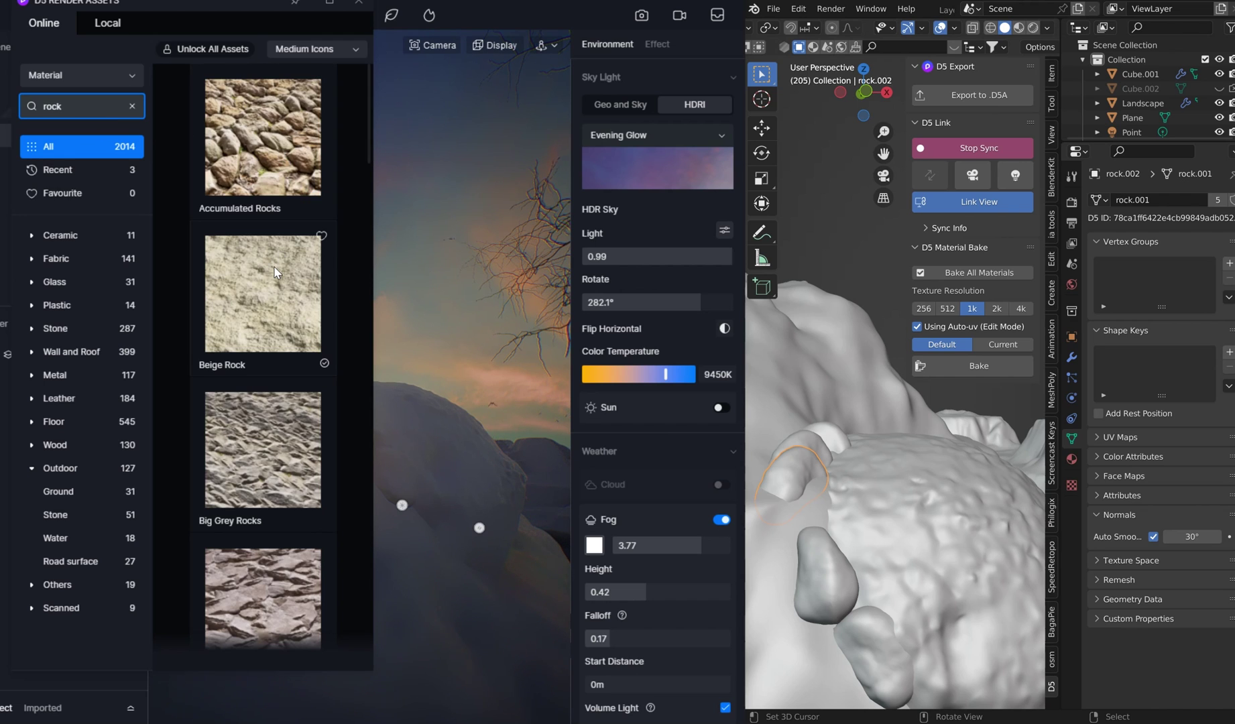
Choose the Beige Rock material and download the Accumulated Rocks material
{"action": "mouse_move", "coordinate": [302, 134]}
{"action": "mouse_move", "coordinate": [303, 283]}
{"action": "left_click", "coordinate": [253, 236]}
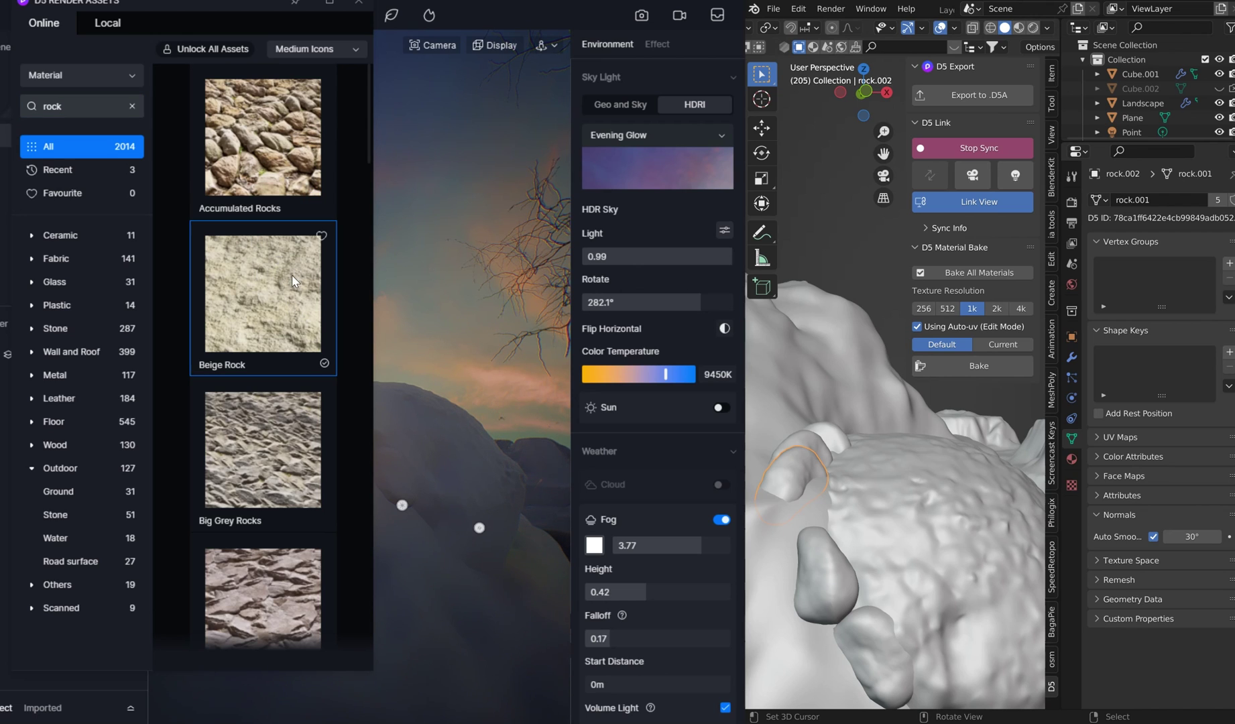
{"action": "mouse_move", "coordinate": [301, 176]}
{"action": "left_click", "coordinate": [319, 200]}
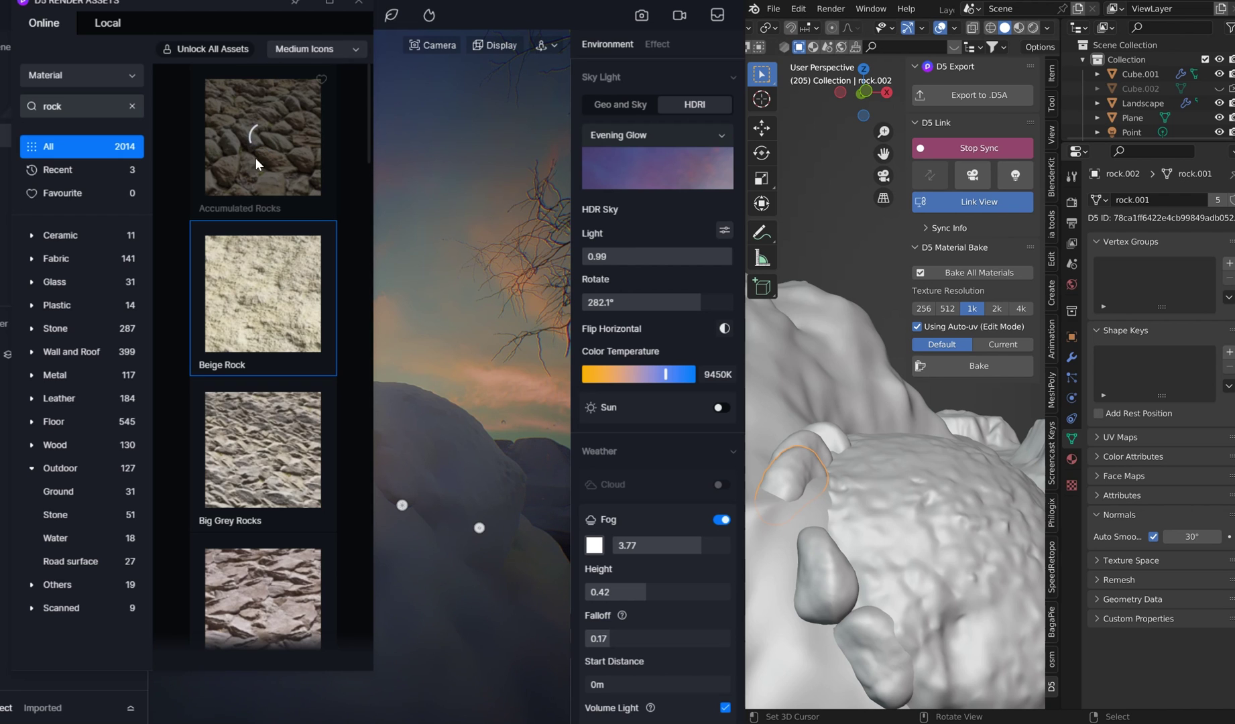
Apply the Beige Rock material to the synced rocks on the slope beside the dome
{"action": "left_click_drag", "start_coordinate": [258, 295], "coordinate": [442, 449]}
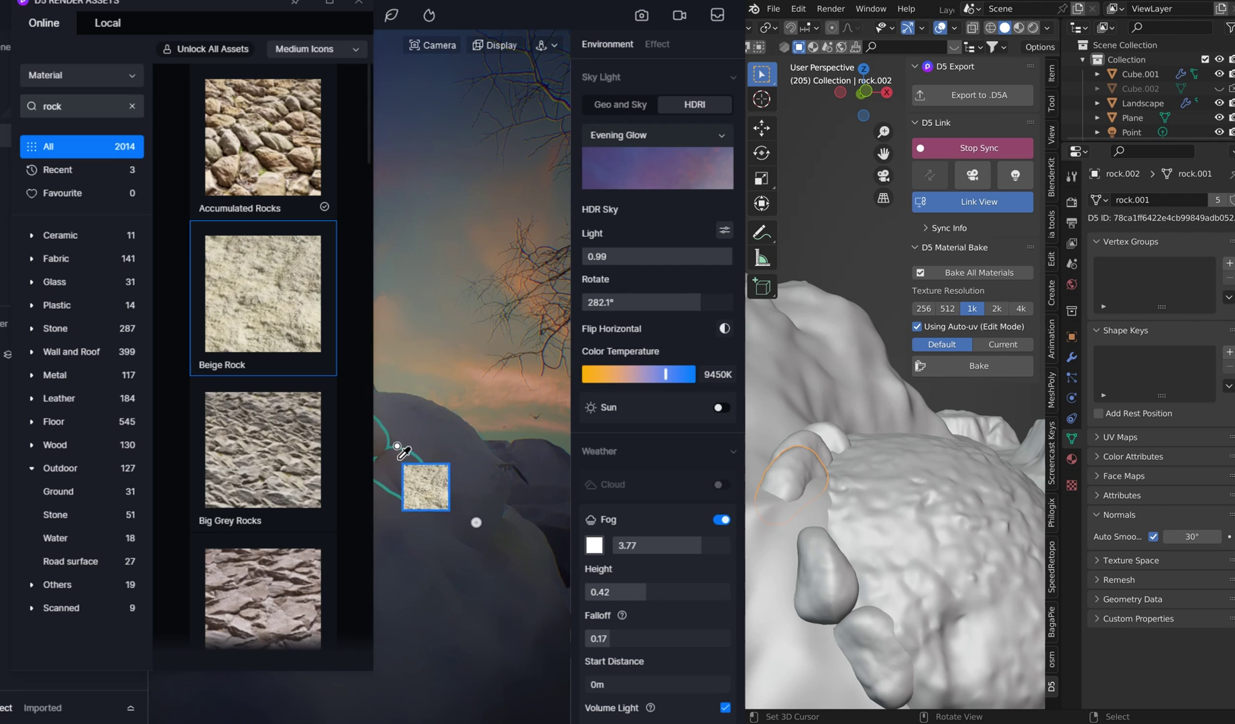
{"action": "scroll", "coordinate": [548, 410], "scroll_direction": "down", "scroll_amount": 3}
{"action": "left_click_drag", "start_coordinate": [548, 445], "coordinate": [472, 420]}
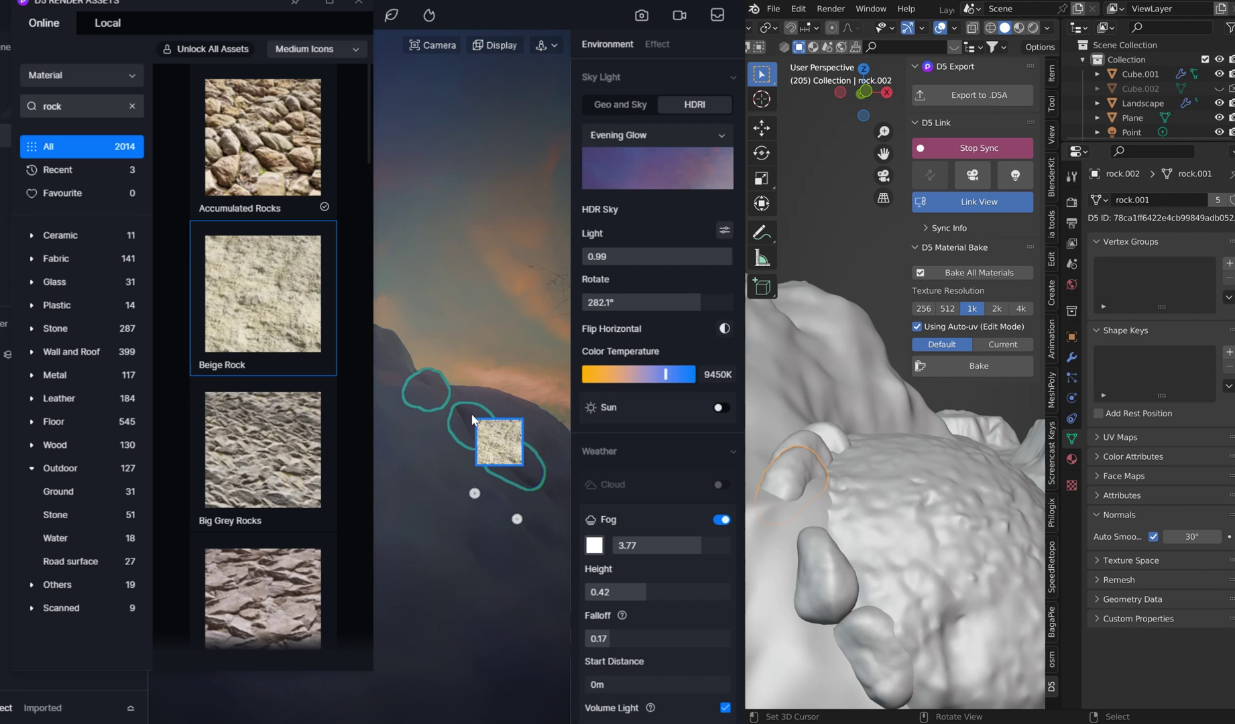
{"action": "left_click", "coordinate": [472, 414]}
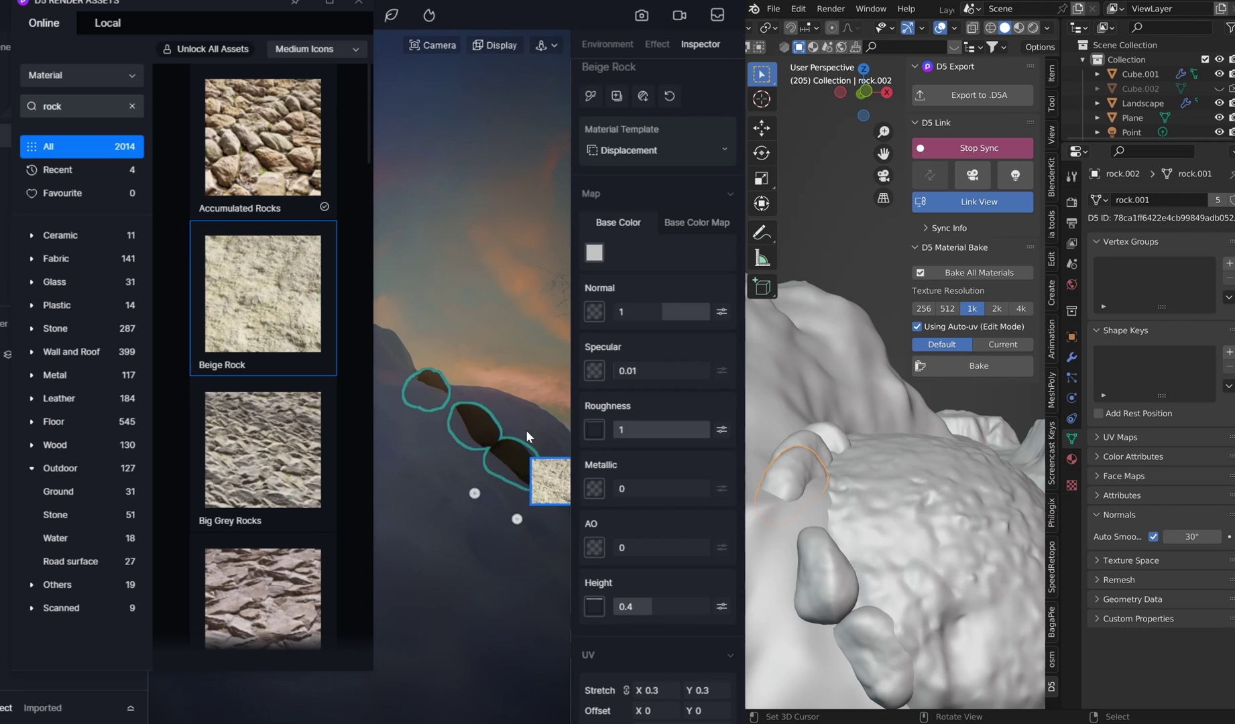
Close the asset library and inspect the Beige Rock material on the rocks beside the dome
{"action": "right_click", "coordinate": [473, 276]}
{"action": "right_click_drag", "start_coordinate": [472, 275], "coordinate": [423, 345]}
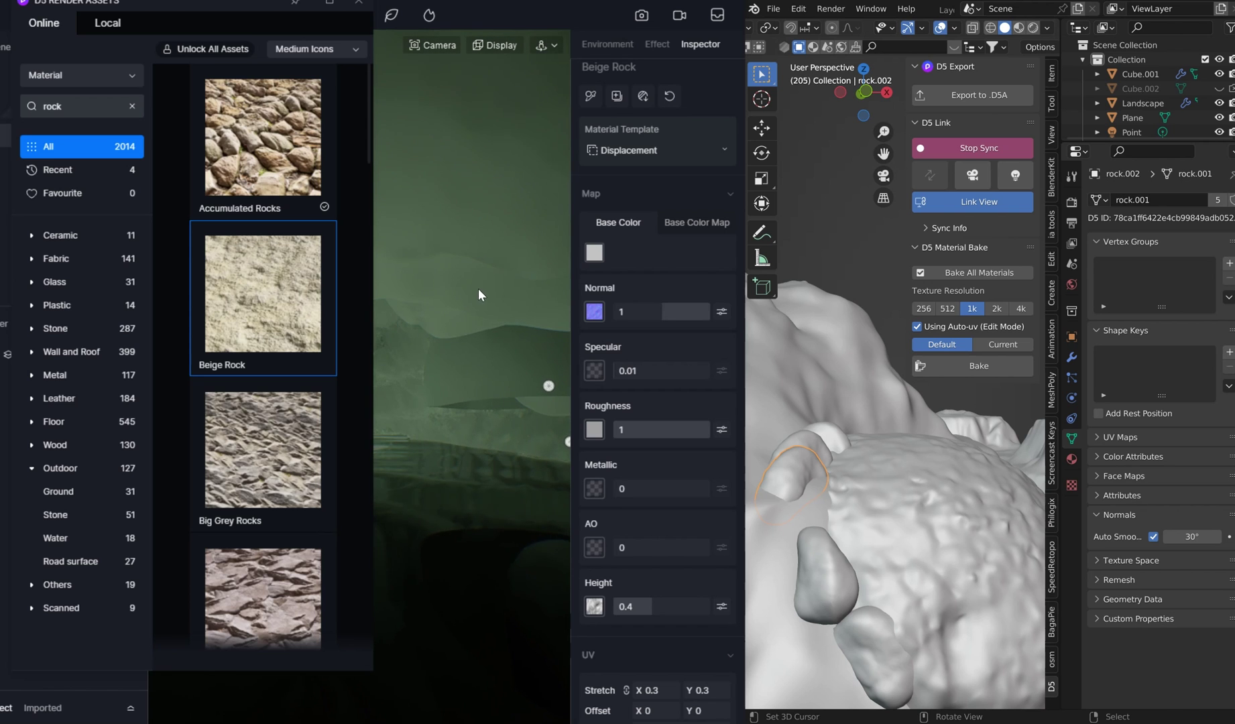
{"action": "middle_click_drag", "start_coordinate": [840, 442], "coordinate": [839, 415]}
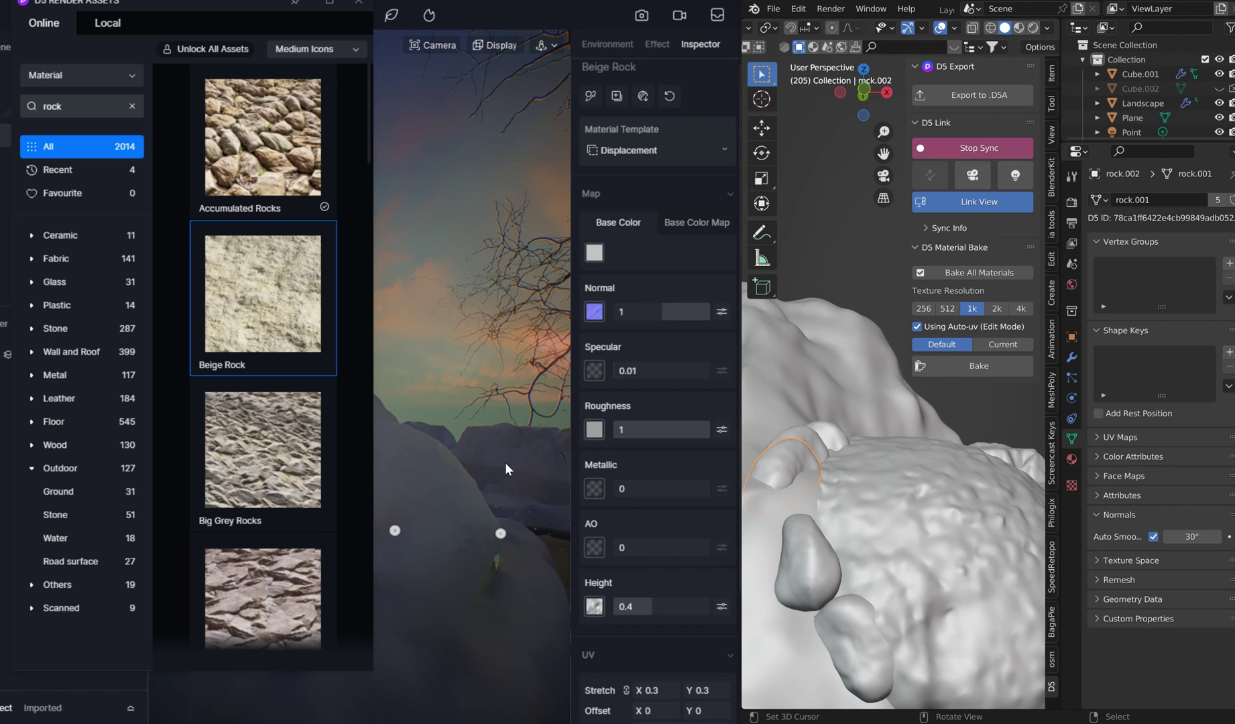
{"action": "left_click", "coordinate": [360, 5]}
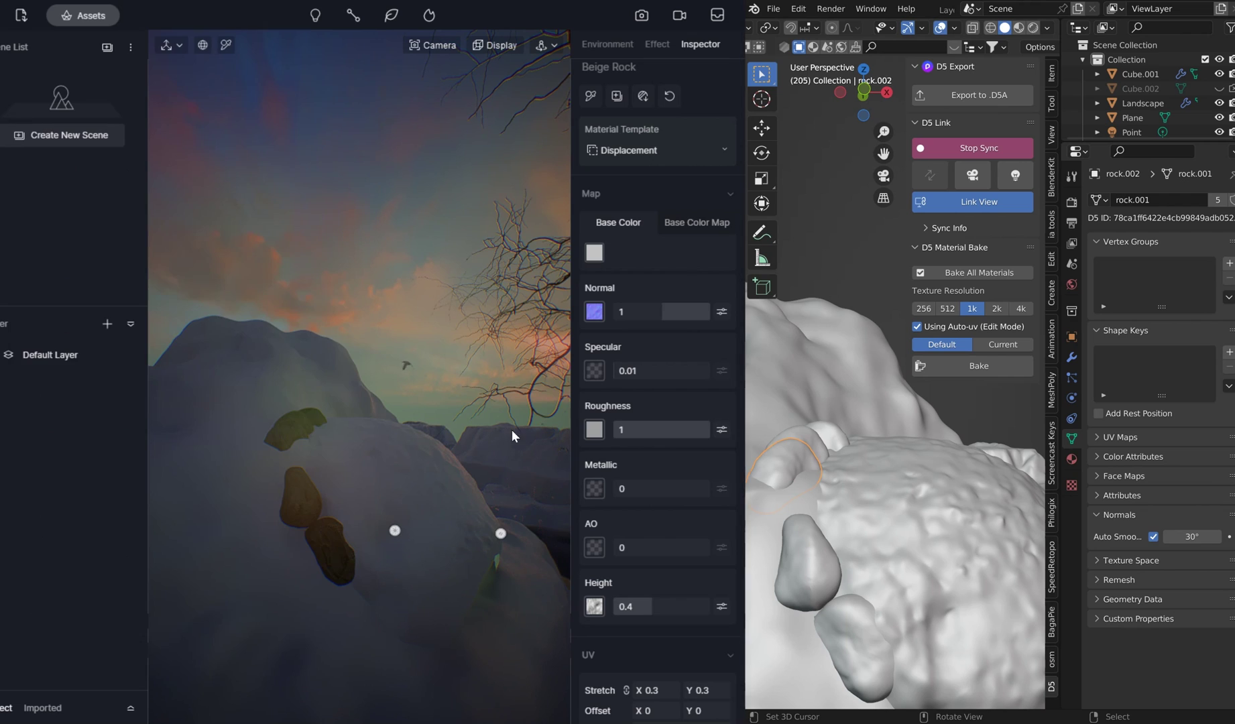
{"action": "middle_click_drag", "start_coordinate": [938, 524], "coordinate": [946, 486]}
{"action": "middle_click_drag", "start_coordinate": [527, 510], "coordinate": [446, 524]}
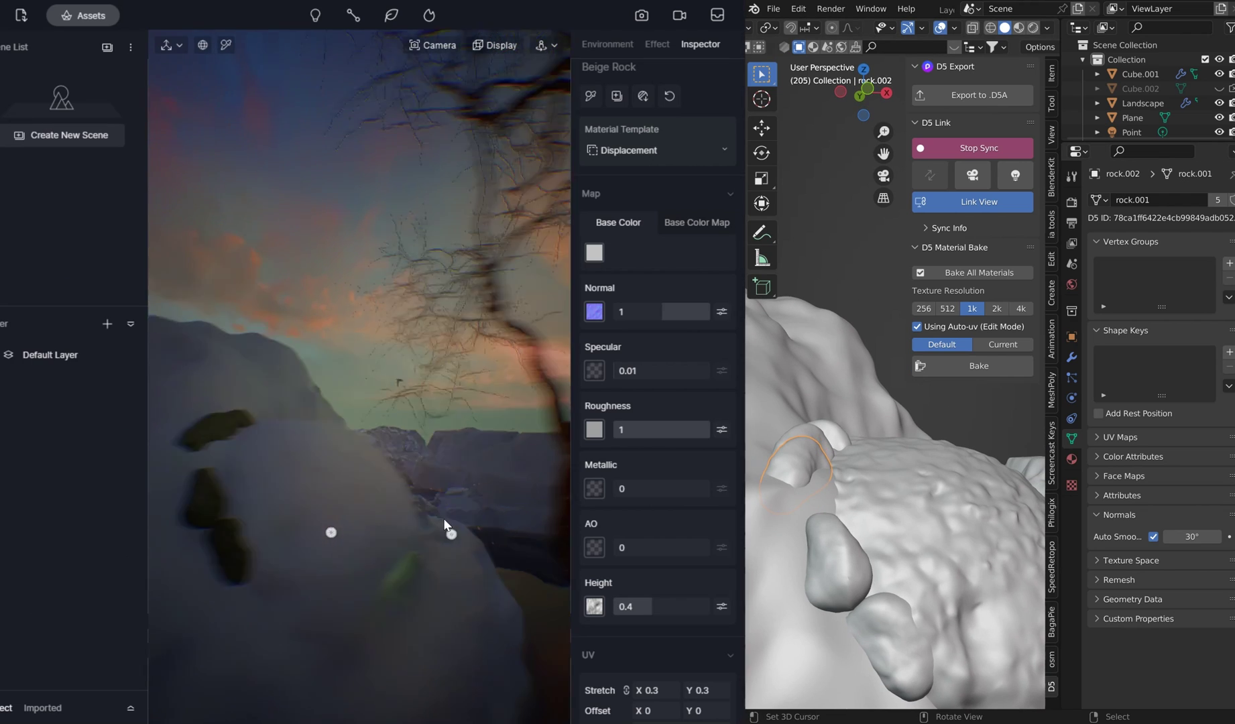
Select the imported cave.blend model and raise the HDR sky light to 1 in the environment settings
{"action": "left_click", "coordinate": [351, 425]}
{"action": "scroll", "coordinate": [351, 425], "scroll_direction": "down", "scroll_amount": 3}
{"action": "middle_click_drag", "start_coordinate": [447, 395], "coordinate": [212, 425]}
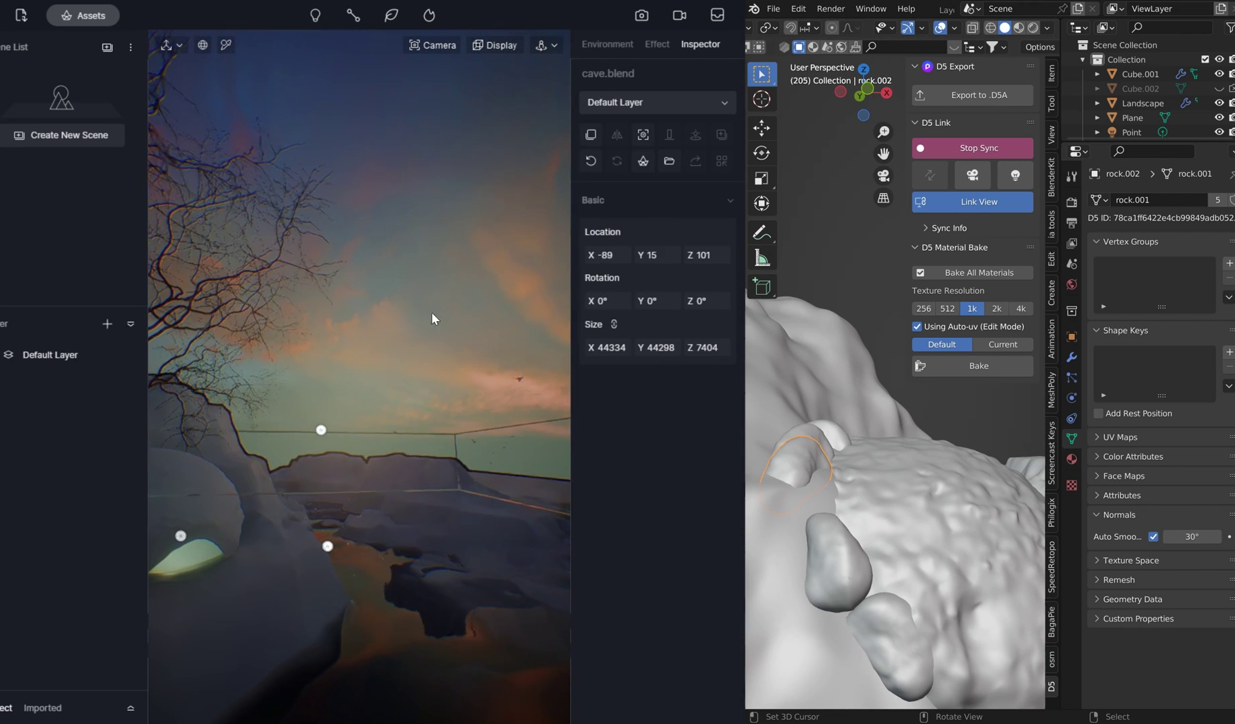
{"action": "left_click", "coordinate": [609, 44]}
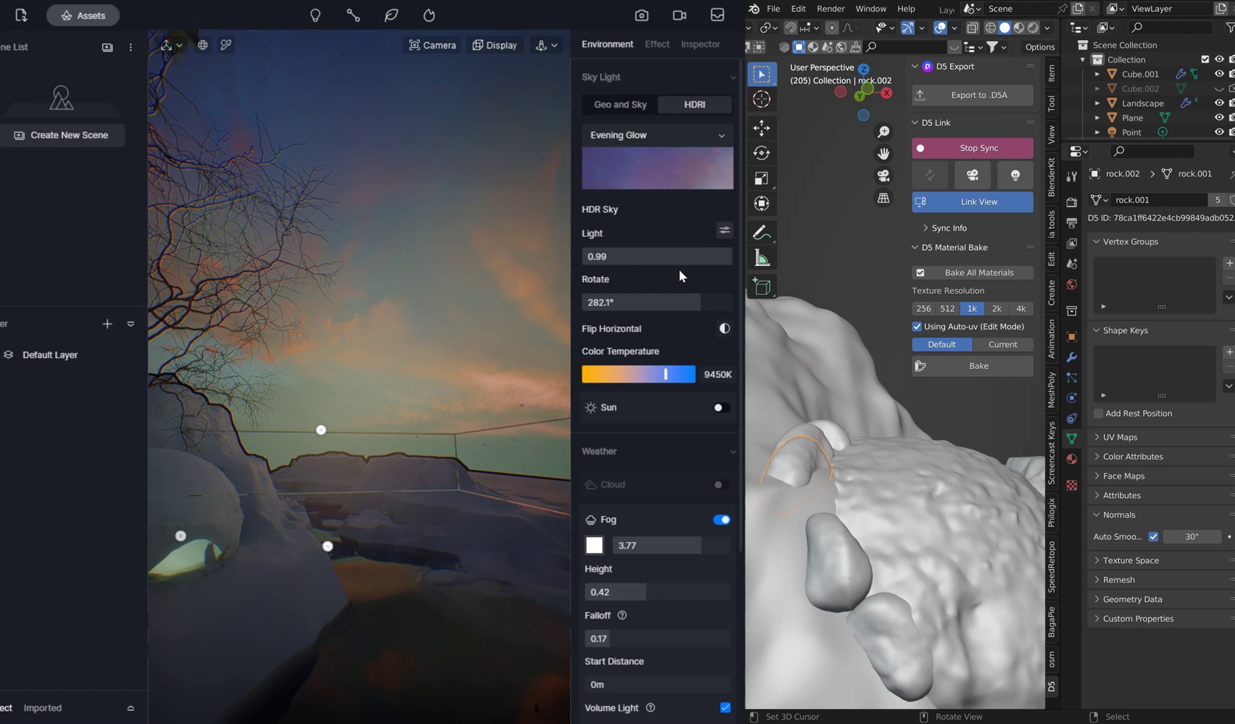
{"action": "left_click_drag", "start_coordinate": [679, 257], "coordinate": [743, 254]}
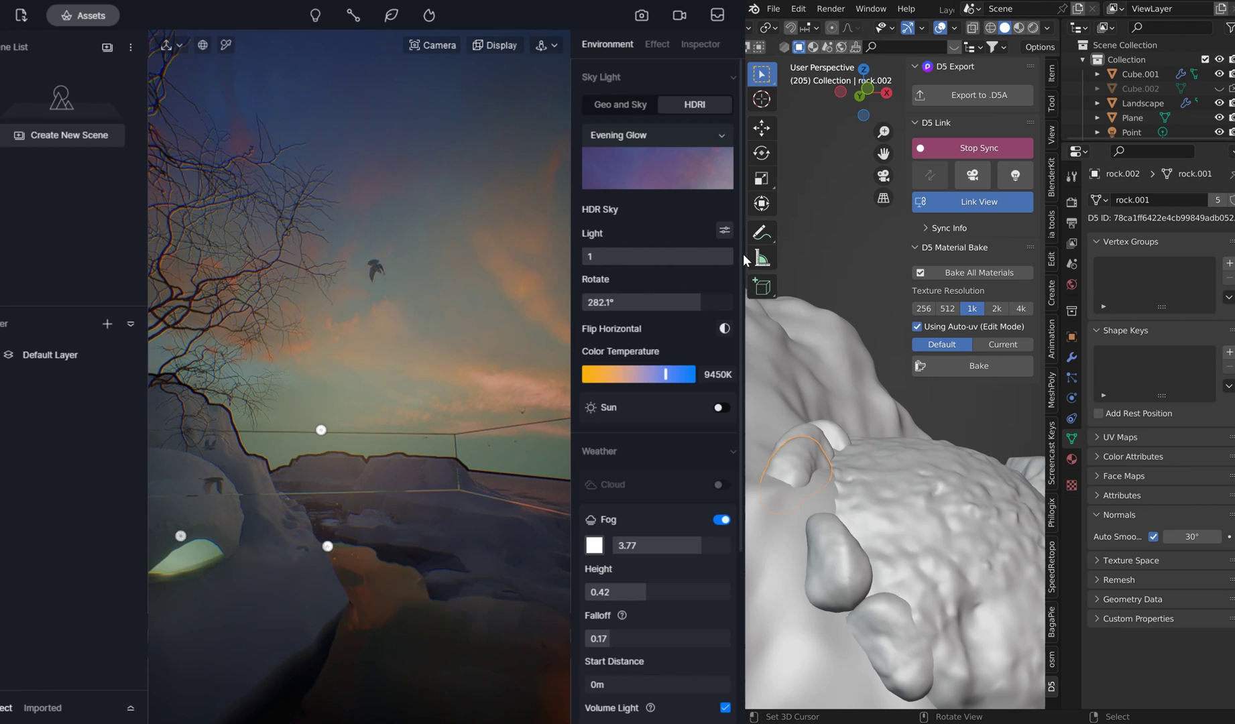
Switch the sky light to Geo and Sky and move the sun to 16:41
{"action": "left_click", "coordinate": [620, 104]}
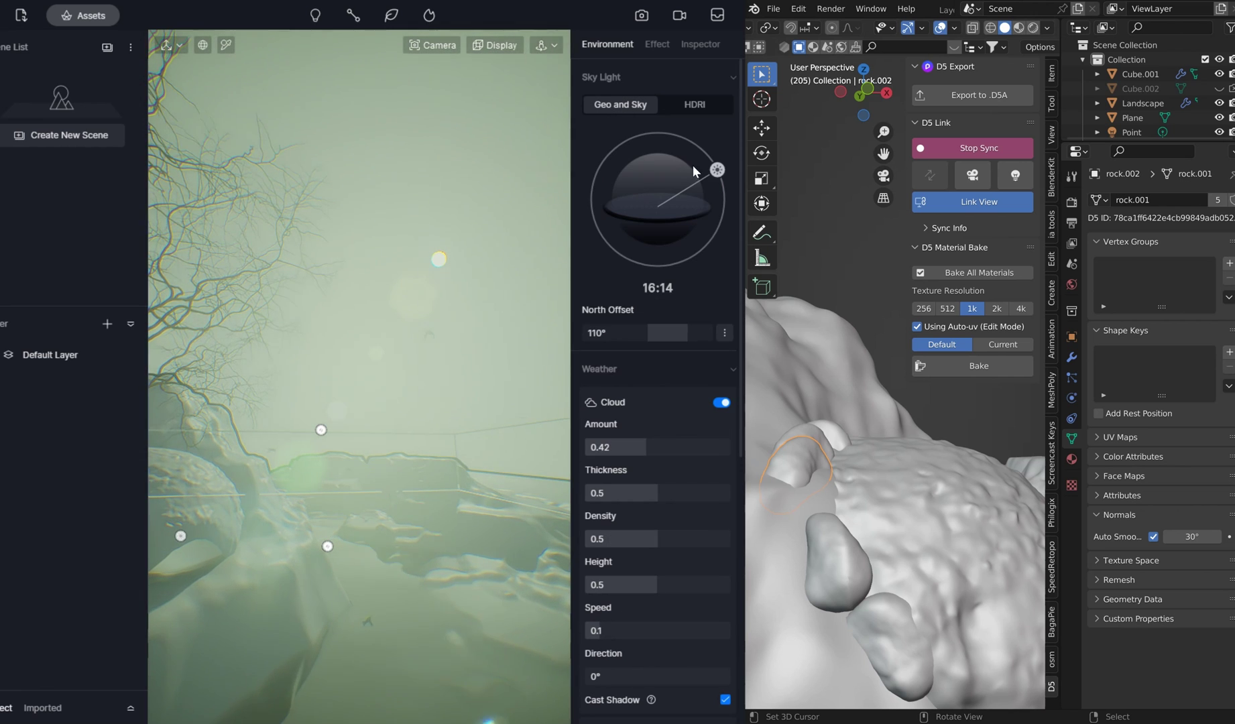
{"action": "mouse_move", "coordinate": [716, 169]}
{"action": "left_mouse_down"}
{"action": "mouse_move", "coordinate": [713, 248]}
{"action": "mouse_move", "coordinate": [694, 176]}
{"action": "mouse_move", "coordinate": [701, 184]}
{"action": "left_mouse_up"}
{"action": "right_click_drag", "start_coordinate": [402, 509], "coordinate": [469, 442]}
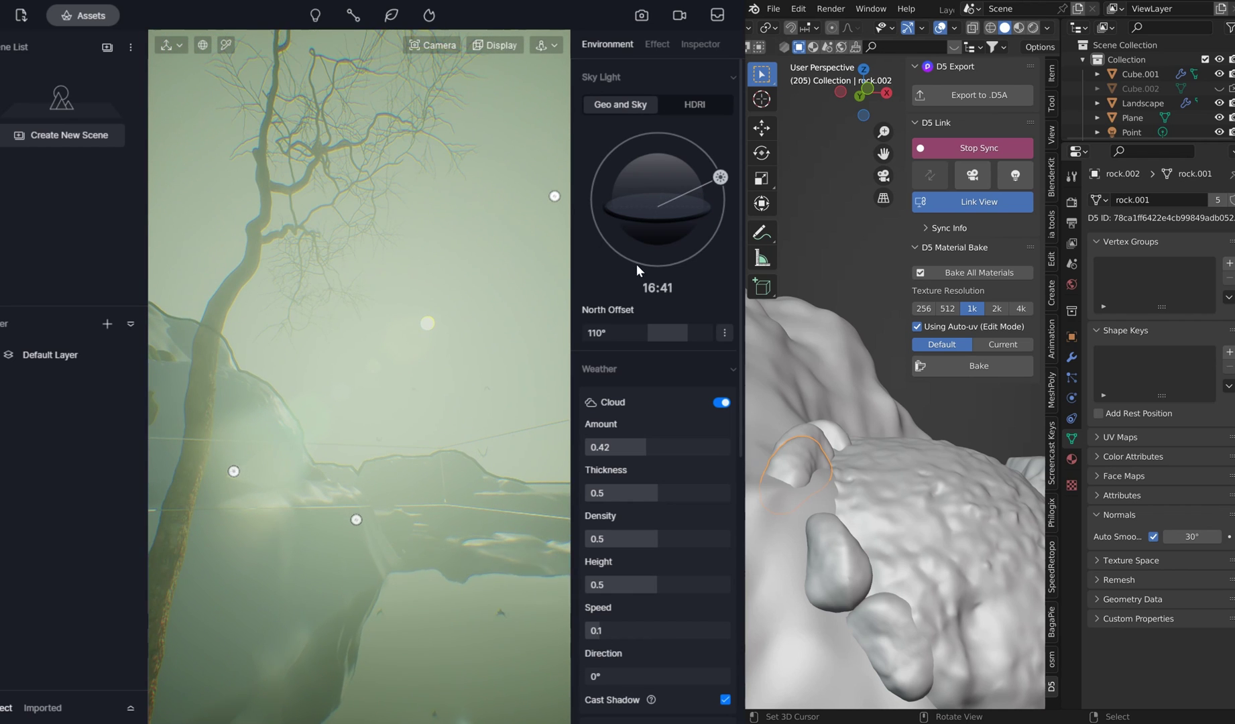
Review the cloud, fog and wind settings and turn on precipitation in the weather settings
{"action": "scroll", "coordinate": [698, 402], "scroll_direction": "down", "scroll_amount": 7}
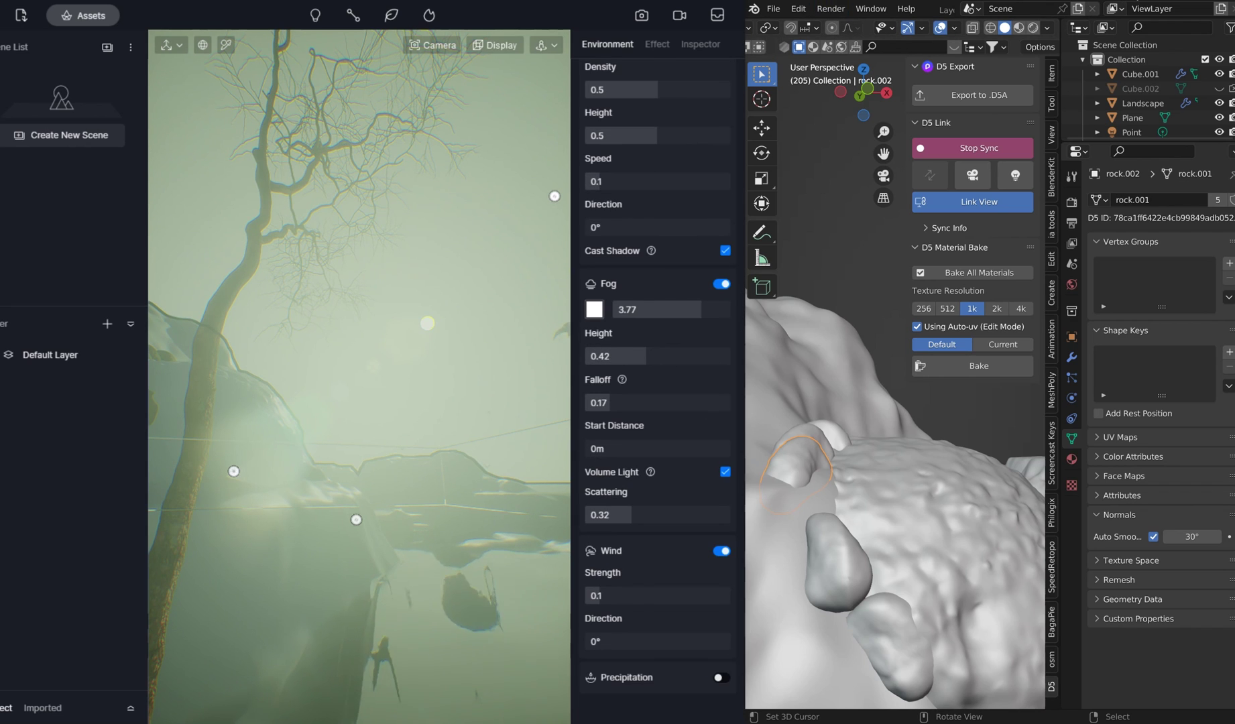
{"action": "scroll", "coordinate": [637, 431], "scroll_direction": "up", "scroll_amount": 4}
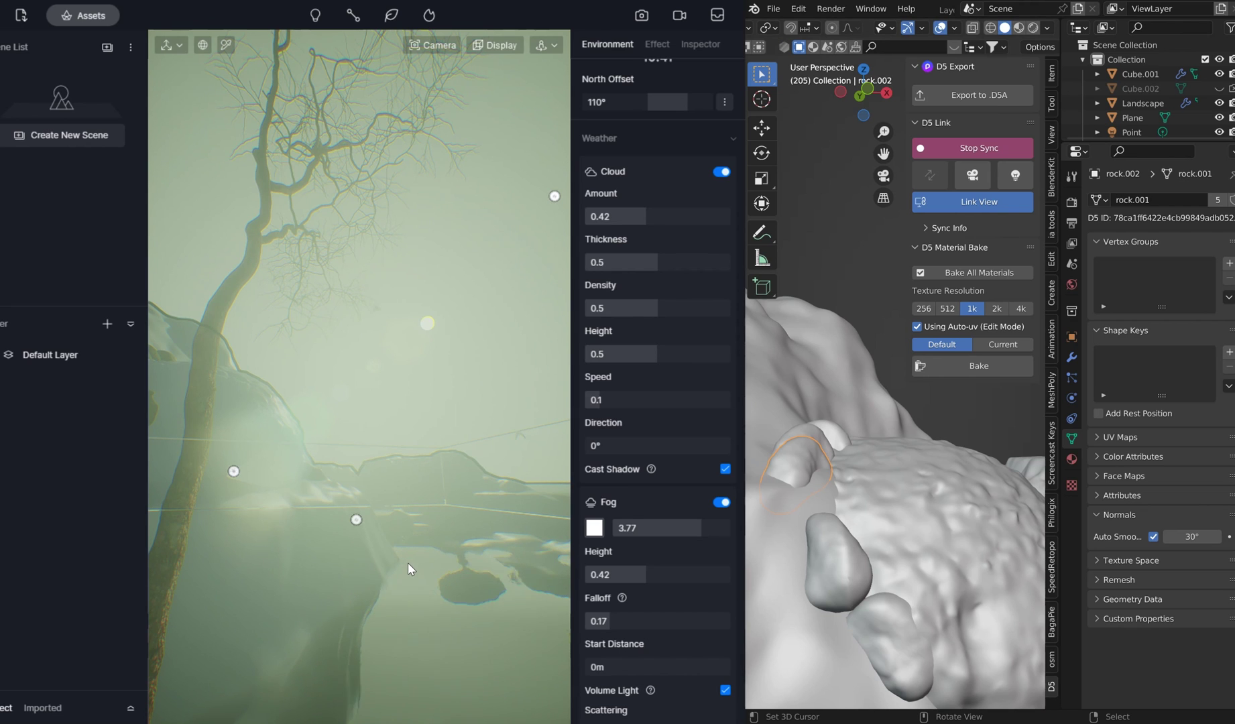
{"action": "scroll", "coordinate": [671, 620], "scroll_direction": "down", "scroll_amount": 3}
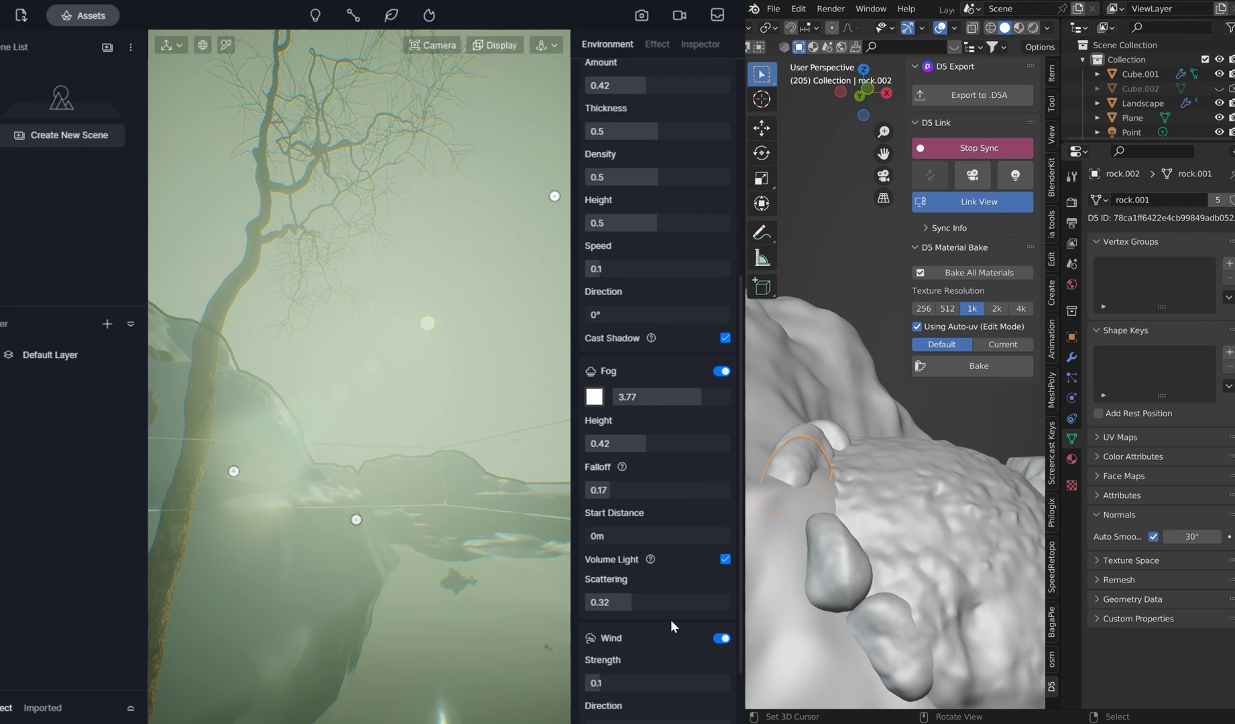
{"action": "scroll", "coordinate": [685, 546], "scroll_direction": "down", "scroll_amount": 1}
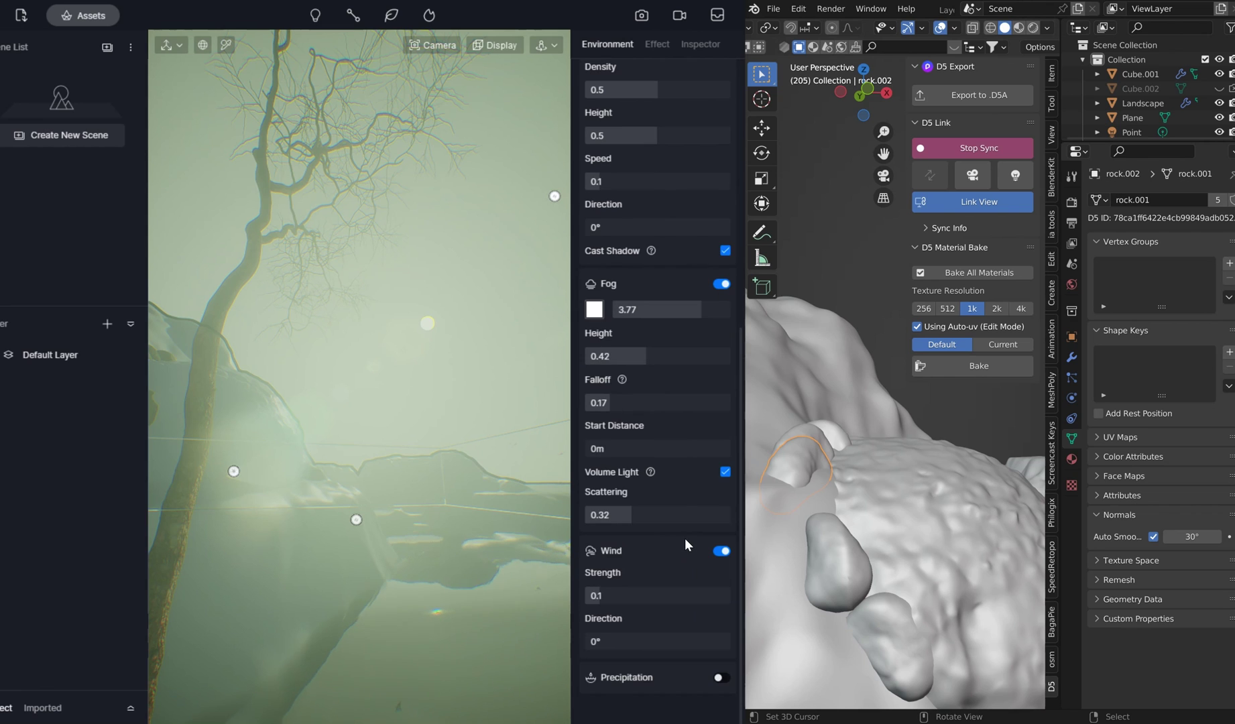
{"action": "left_click", "coordinate": [721, 678]}
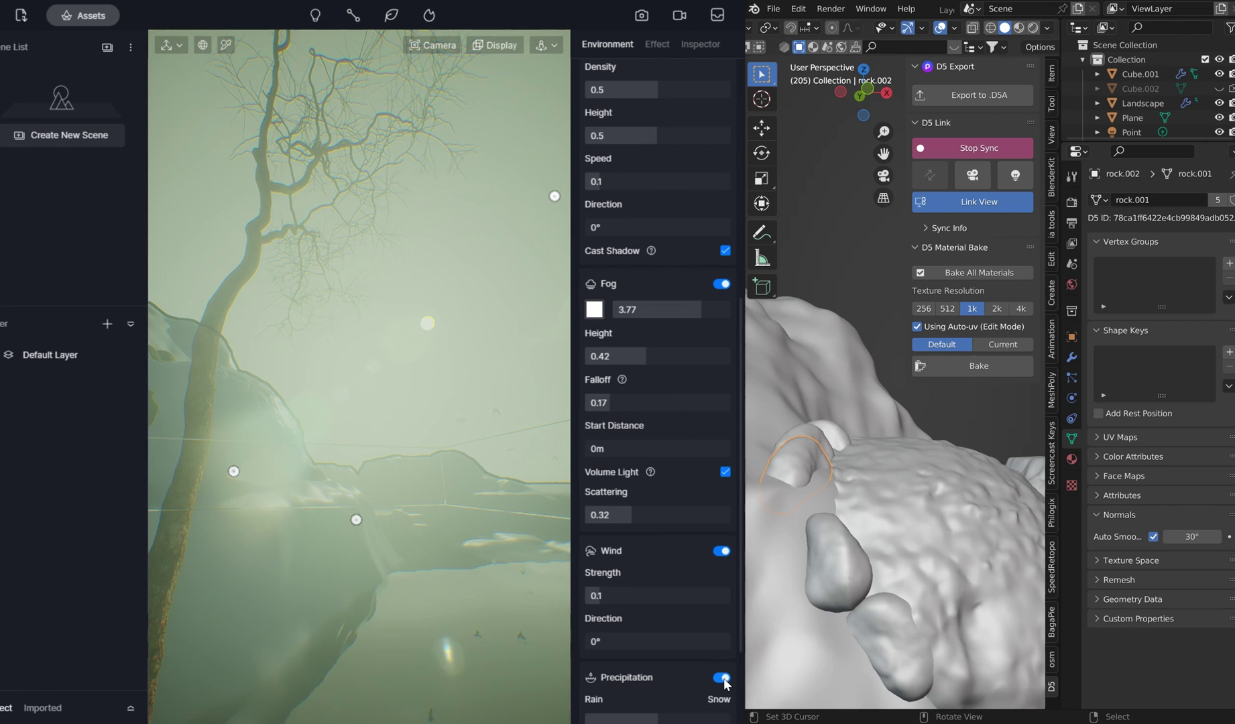
Inspect the rain over the water and landscape, and switch the sky light back to HDRI
{"action": "right_click_drag", "start_coordinate": [437, 600], "coordinate": [468, 538]}
{"action": "scroll", "coordinate": [467, 538], "scroll_direction": "up", "scroll_amount": 3}
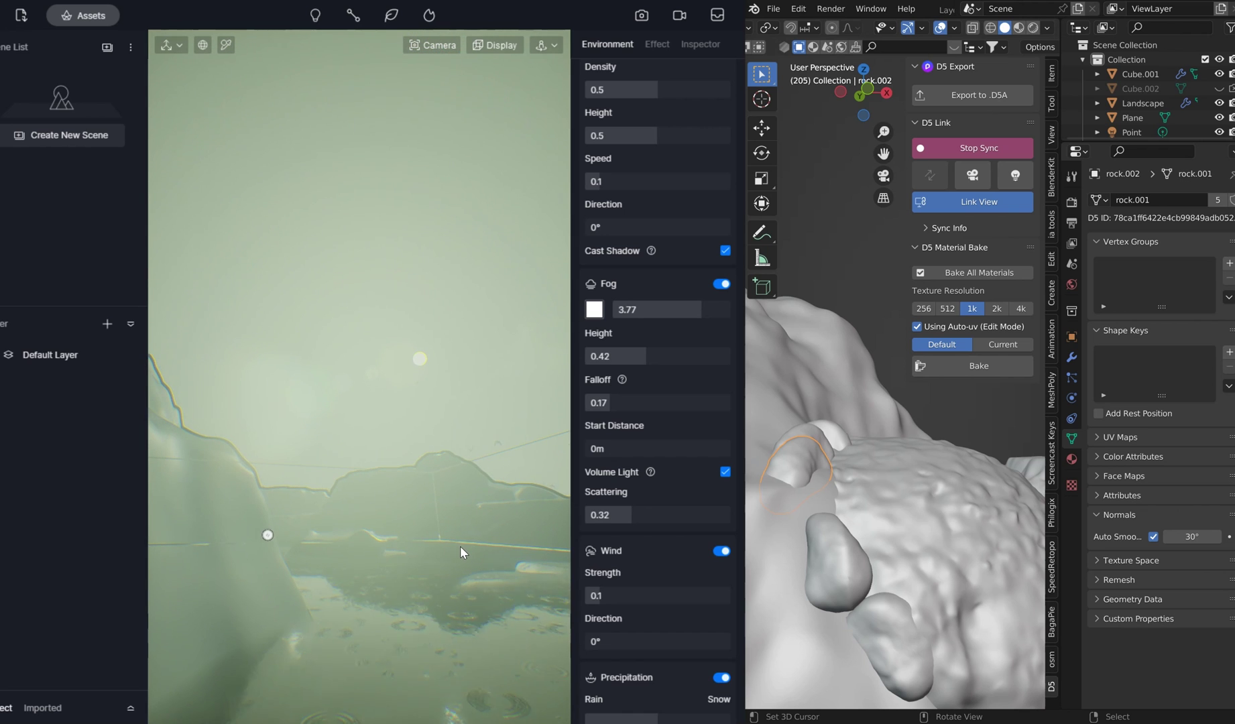
{"action": "scroll", "coordinate": [450, 540], "scroll_direction": "down", "scroll_amount": 3}
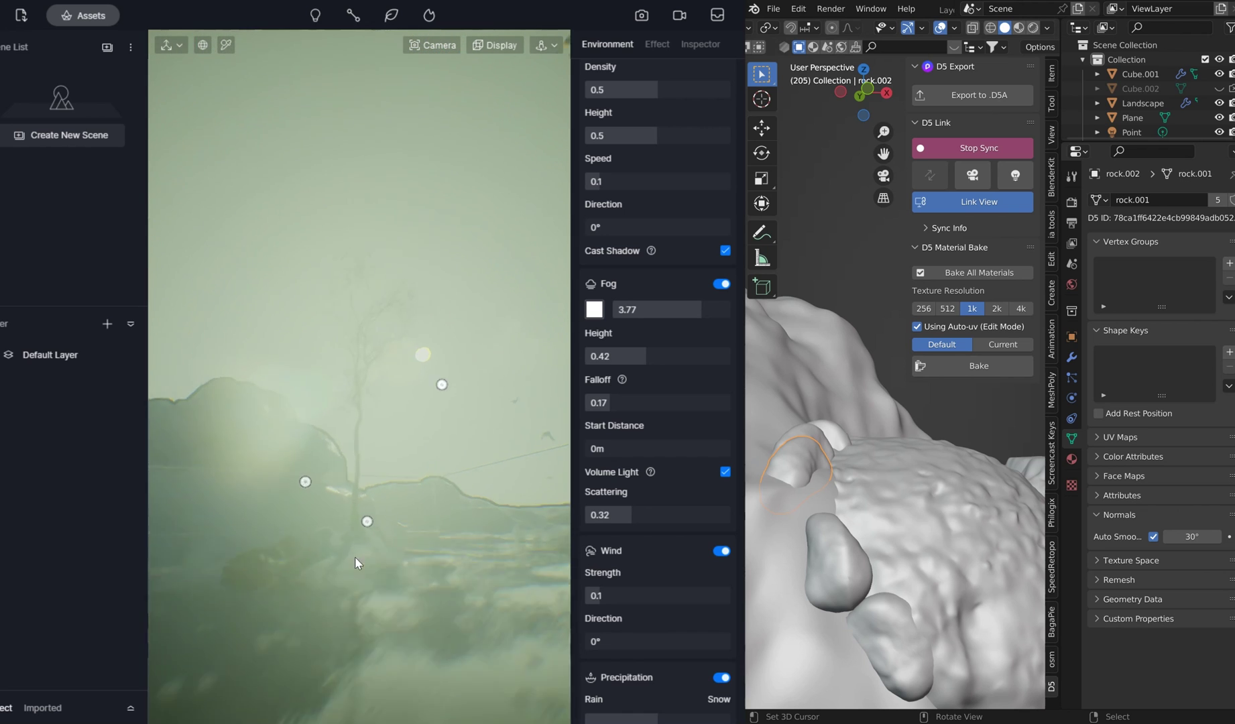
{"action": "right_click_drag", "start_coordinate": [356, 557], "coordinate": [385, 526]}
{"action": "scroll", "coordinate": [667, 63], "scroll_direction": "up", "scroll_amount": 5}
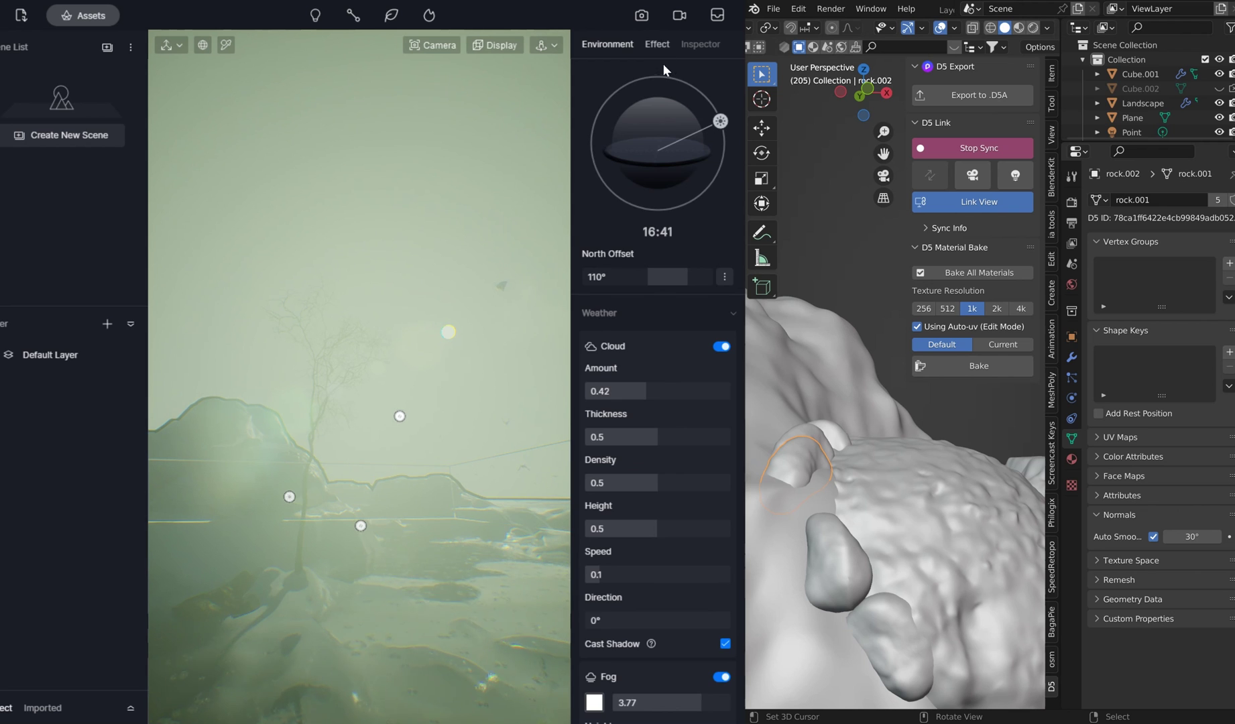
{"action": "scroll", "coordinate": [691, 71], "scroll_direction": "up", "scroll_amount": 1}
{"action": "left_click", "coordinate": [690, 102]}
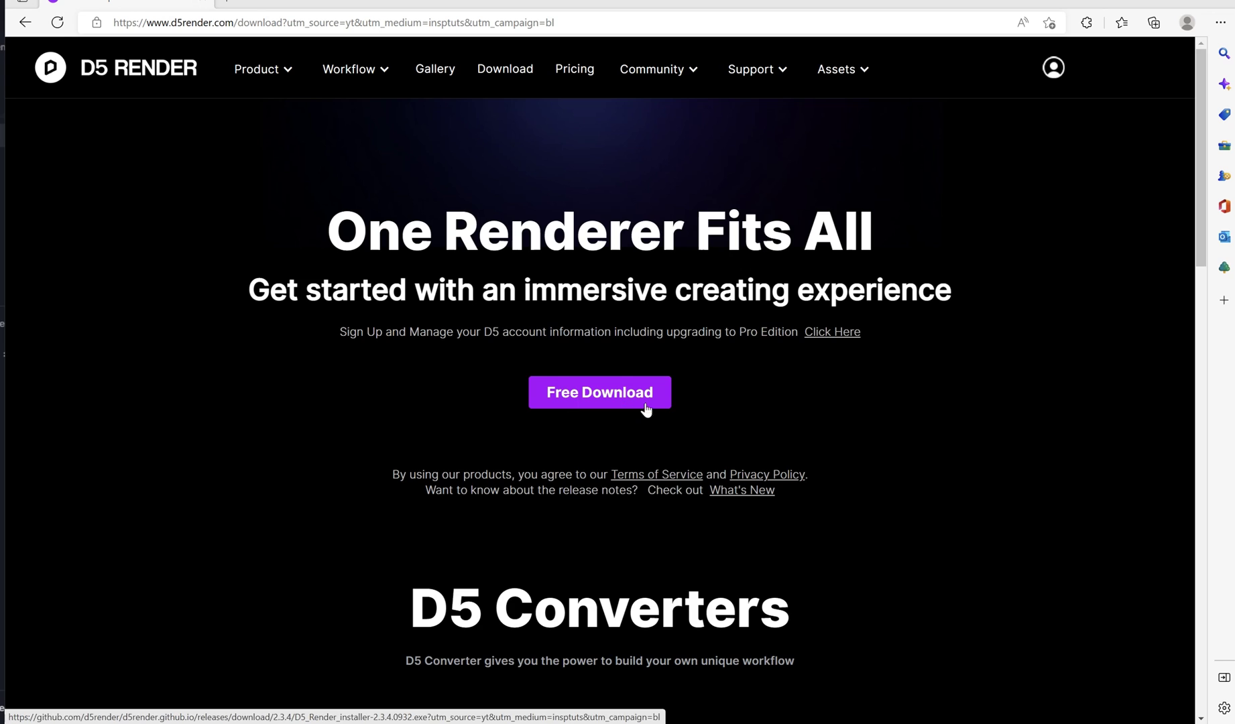
Find the Blender converter on the D5 Render download page and download it
{"action": "scroll", "coordinate": [647, 405], "scroll_direction": "down", "scroll_amount": 10}
{"action": "scroll", "coordinate": [698, 325], "scroll_direction": "up", "scroll_amount": 3}
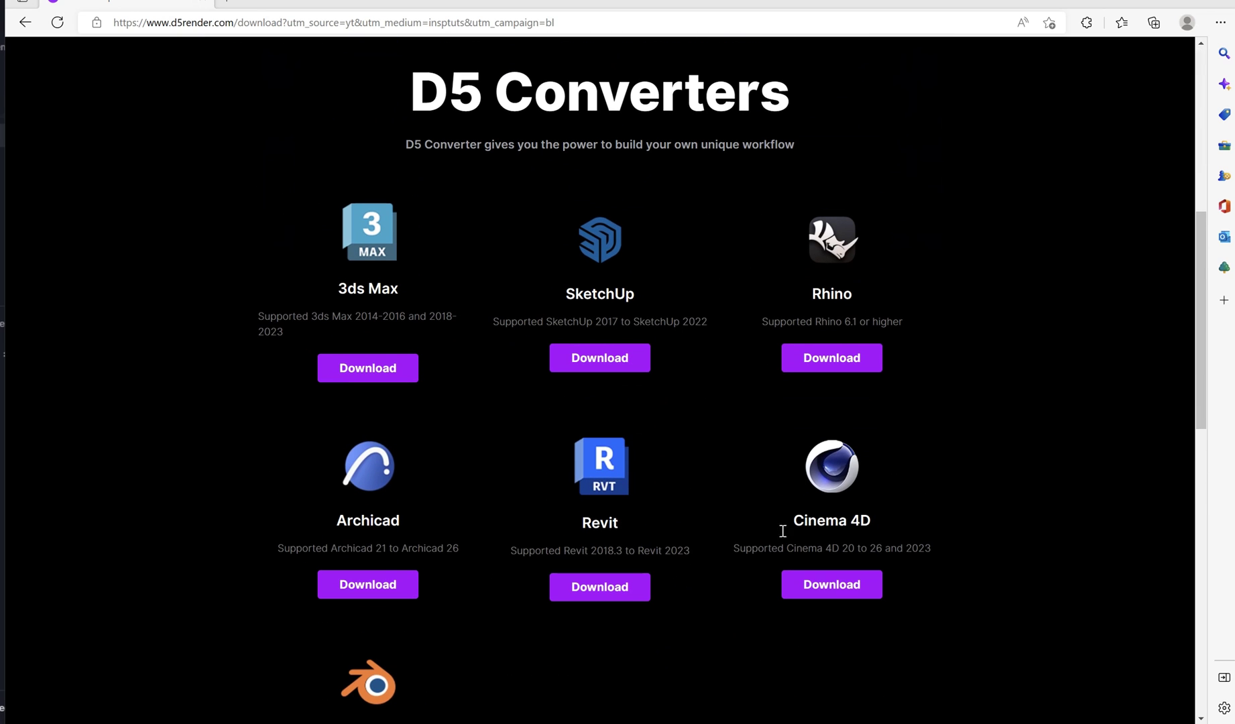
{"action": "scroll", "coordinate": [781, 203], "scroll_direction": "down", "scroll_amount": 2}
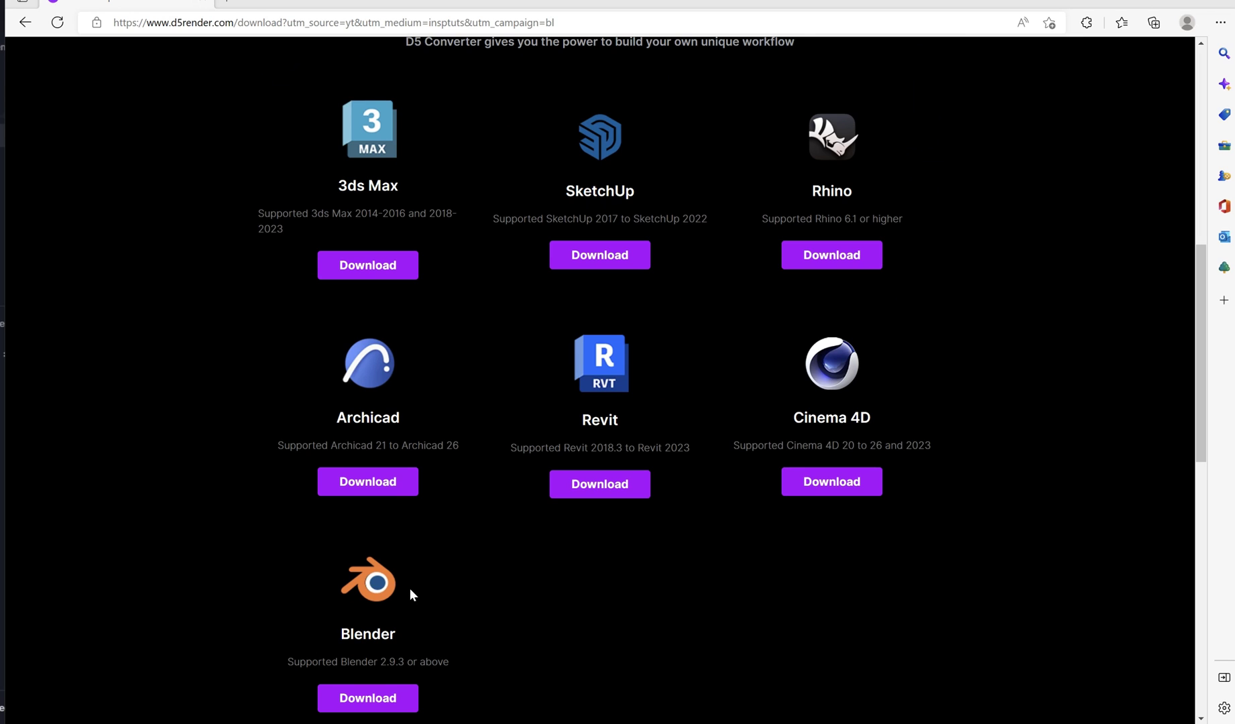
{"action": "scroll", "coordinate": [407, 584], "scroll_direction": "down", "scroll_amount": 2}
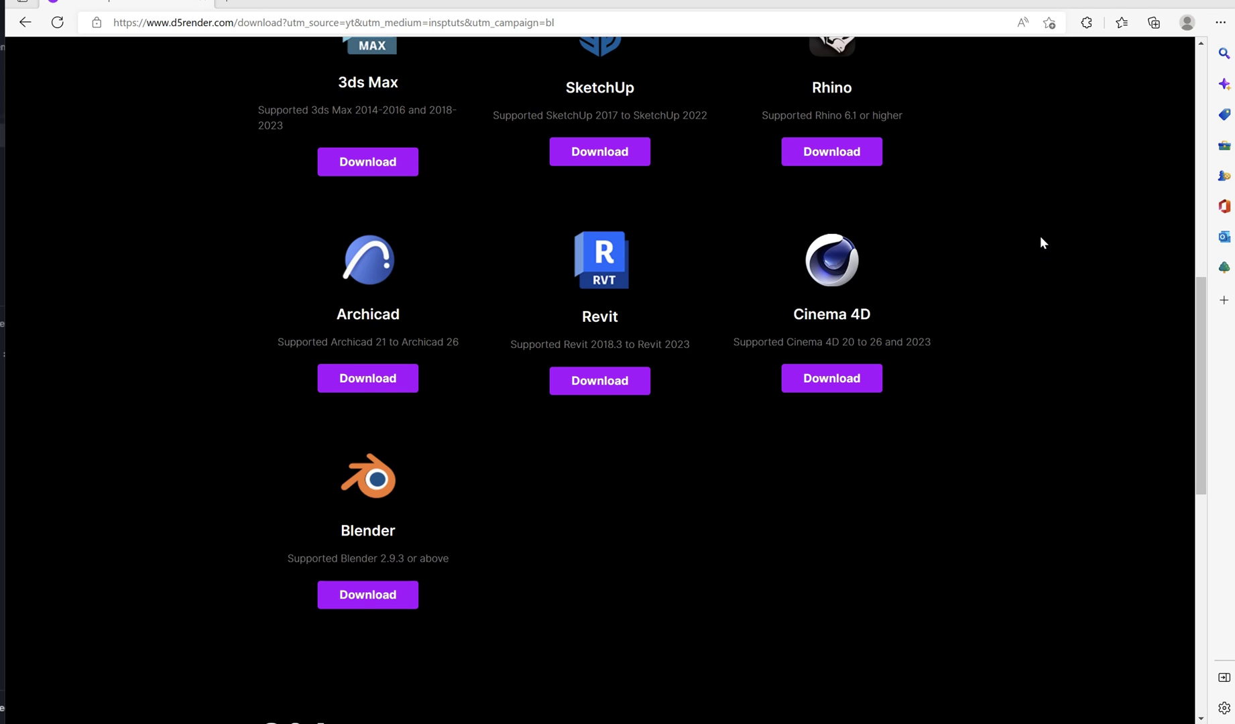
{"action": "scroll", "coordinate": [1040, 237], "scroll_direction": "up", "scroll_amount": 1}
{"action": "scroll", "coordinate": [973, 282], "scroll_direction": "down", "scroll_amount": 1}
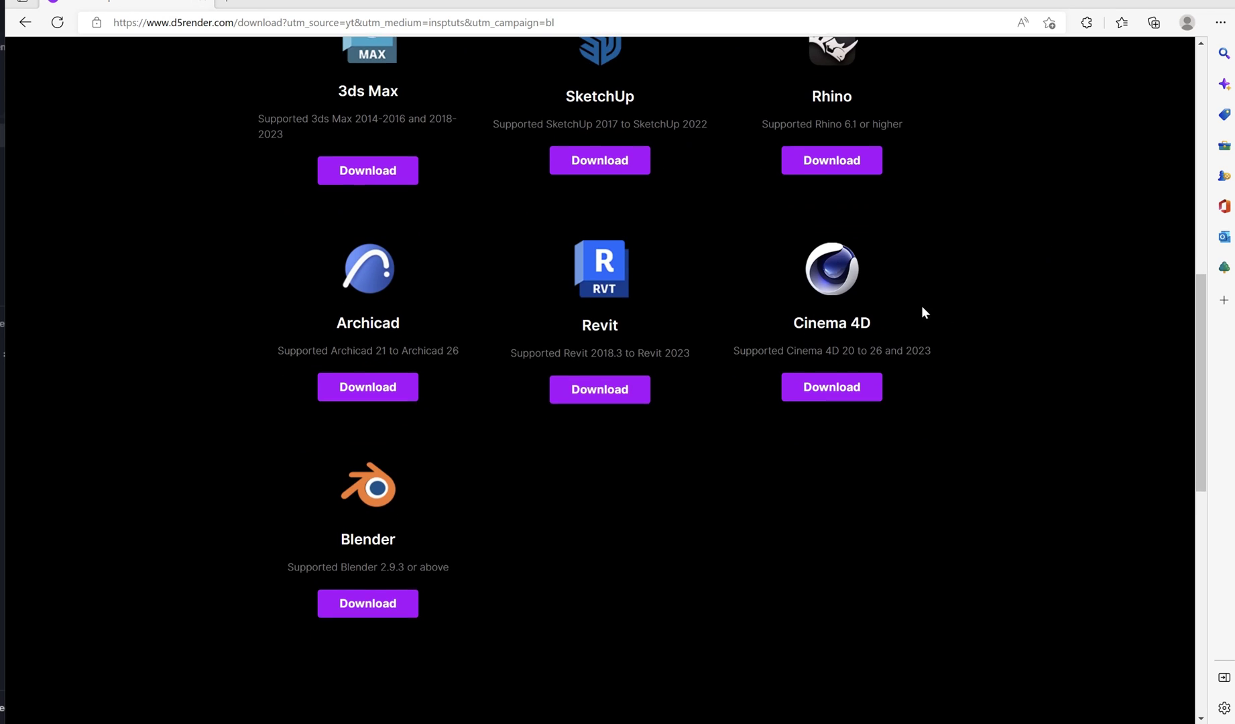
{"action": "left_click", "coordinate": [346, 597]}
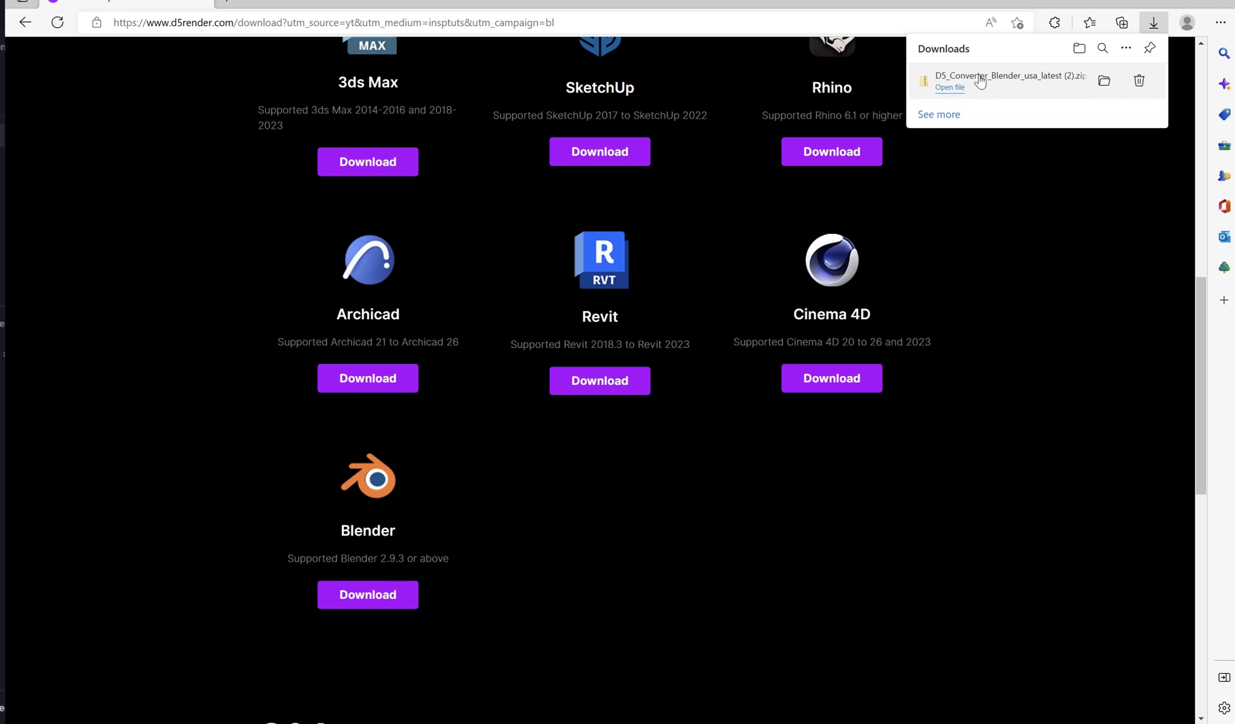
Open the downloaded D5 Converter archive and run the D5_Converter_Blender_usa_0.7.0.0007 installer
{"action": "left_click", "coordinate": [948, 83]}
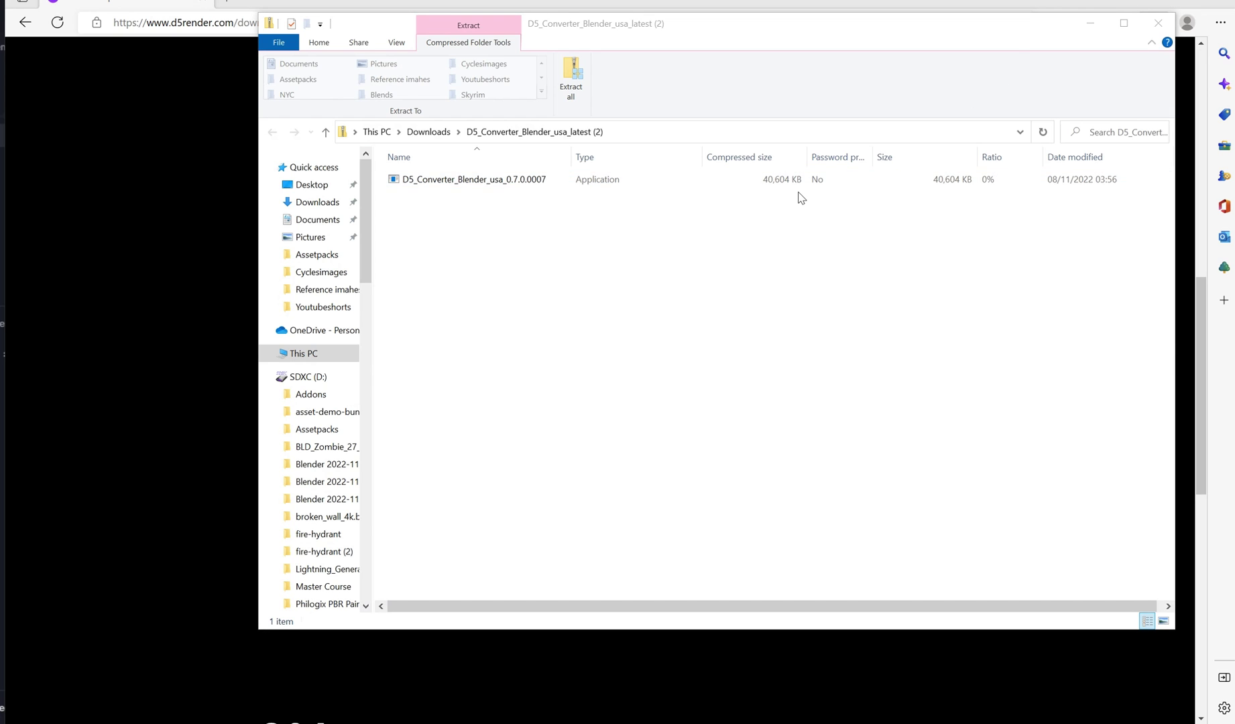
{"action": "left_click", "coordinate": [467, 182]}
{"action": "key", "text": "Return"}
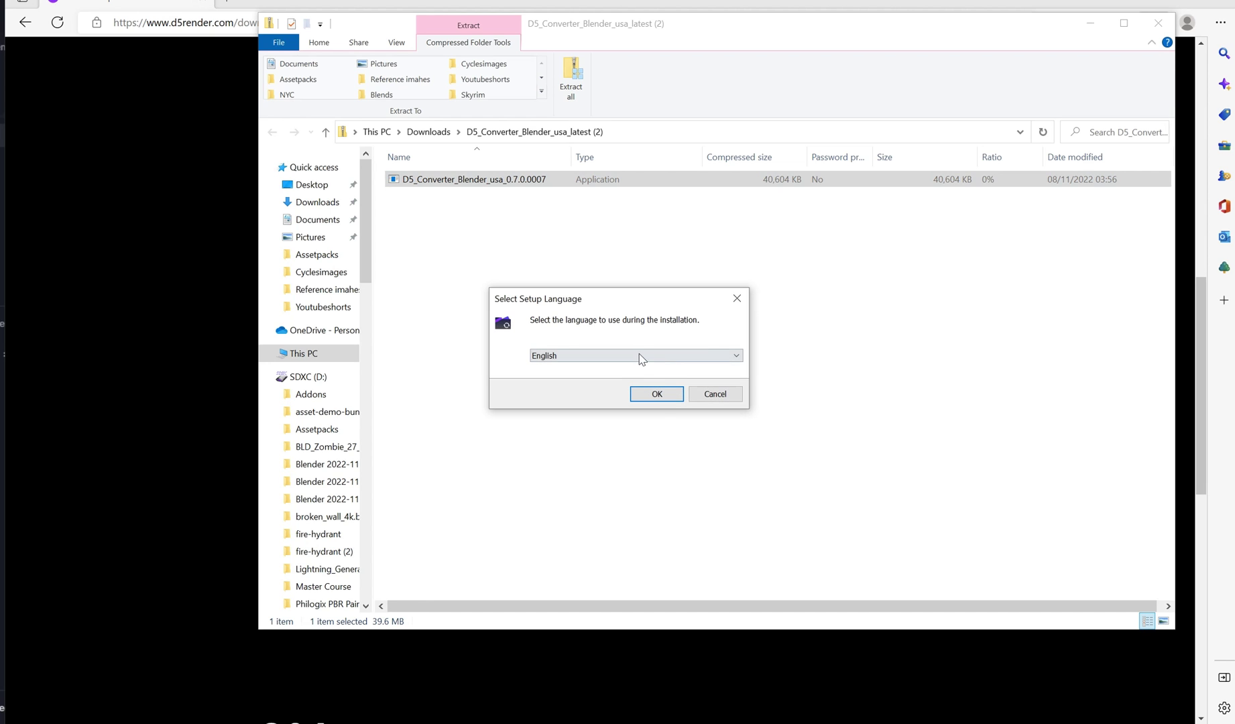
Start the D5 Converter setup in English, accept the license agreement and continue to the component selection
{"action": "left_click", "coordinate": [660, 393]}
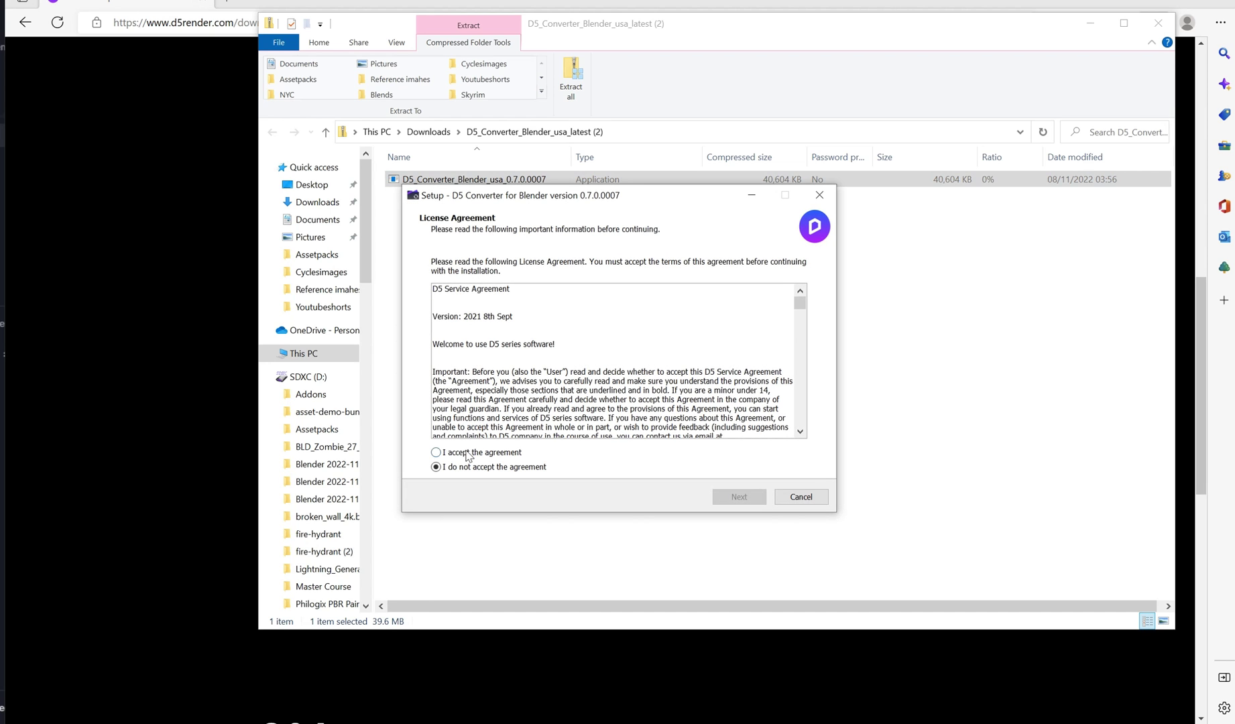
{"action": "left_click", "coordinate": [468, 456]}
{"action": "left_click", "coordinate": [742, 496]}
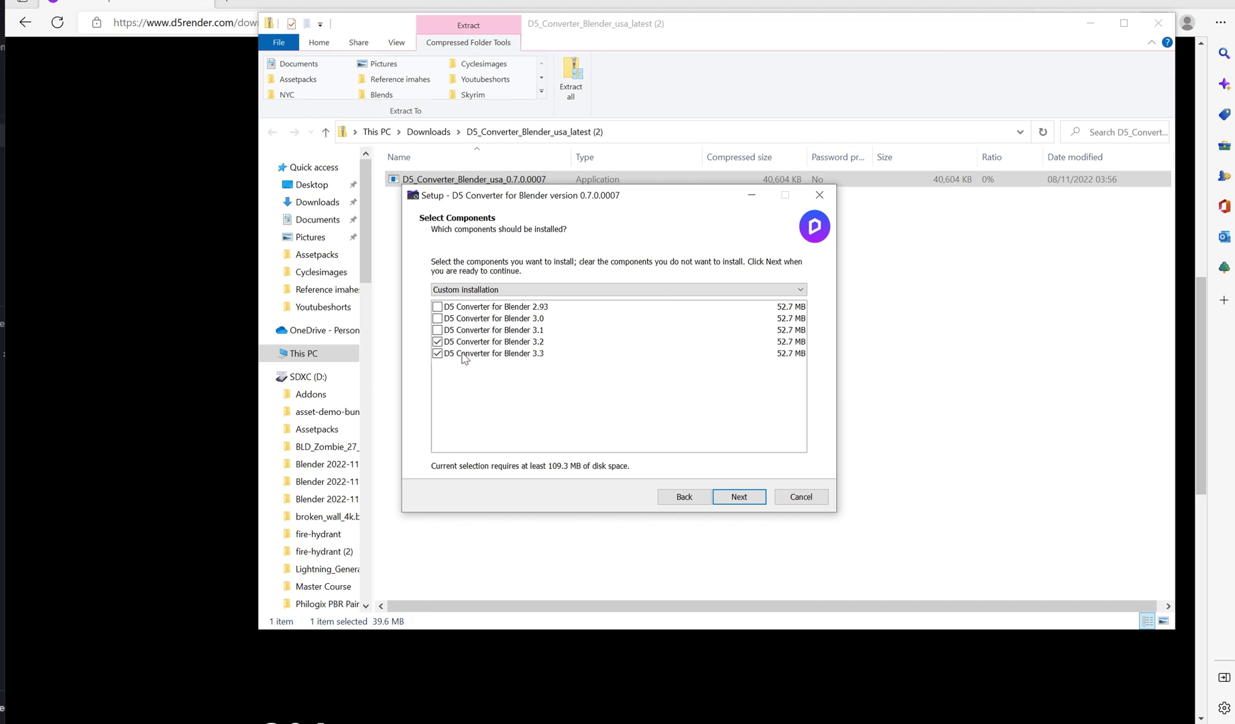
Cancel the D5 Converter setup and close the archive's folder window
{"action": "left_click", "coordinate": [788, 504]}
{"action": "left_click", "coordinate": [682, 431]}
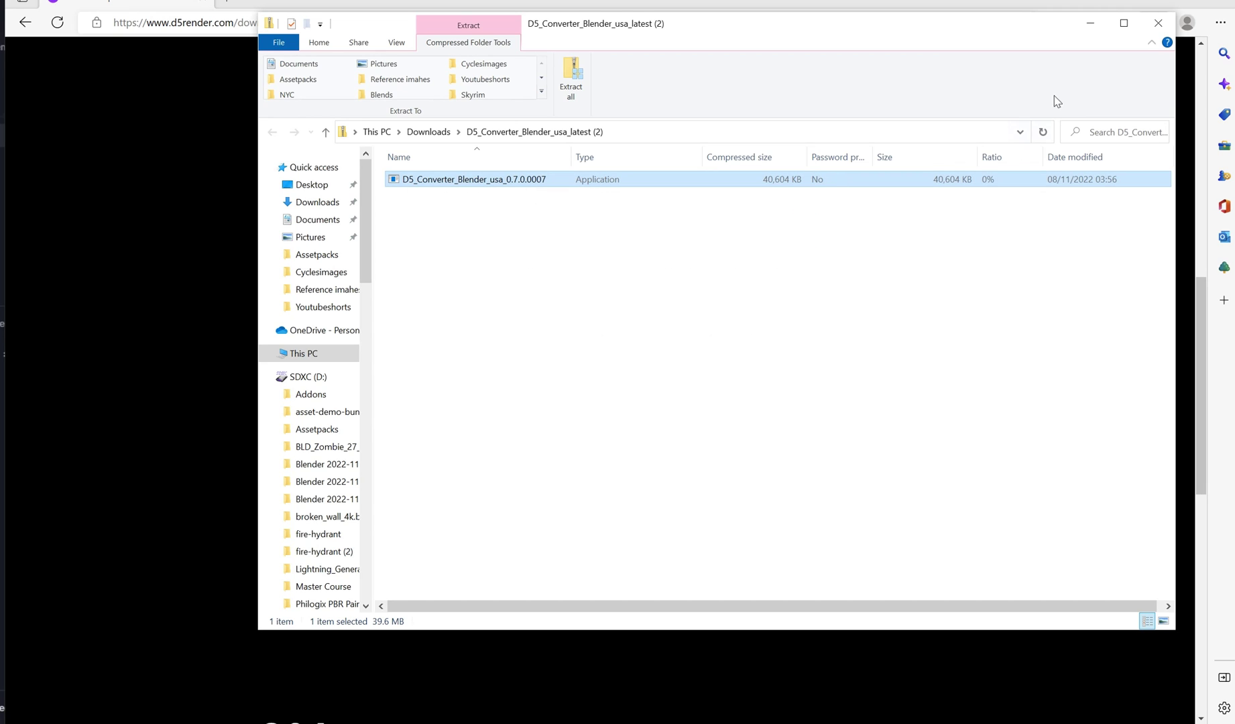
{"action": "left_click", "coordinate": [1158, 23]}
Switch to Blender, search the add-on preferences for "d5" to check the D5 Converter add-on, and close the preferences
{"action": "key", "text": "alt+Tab"}
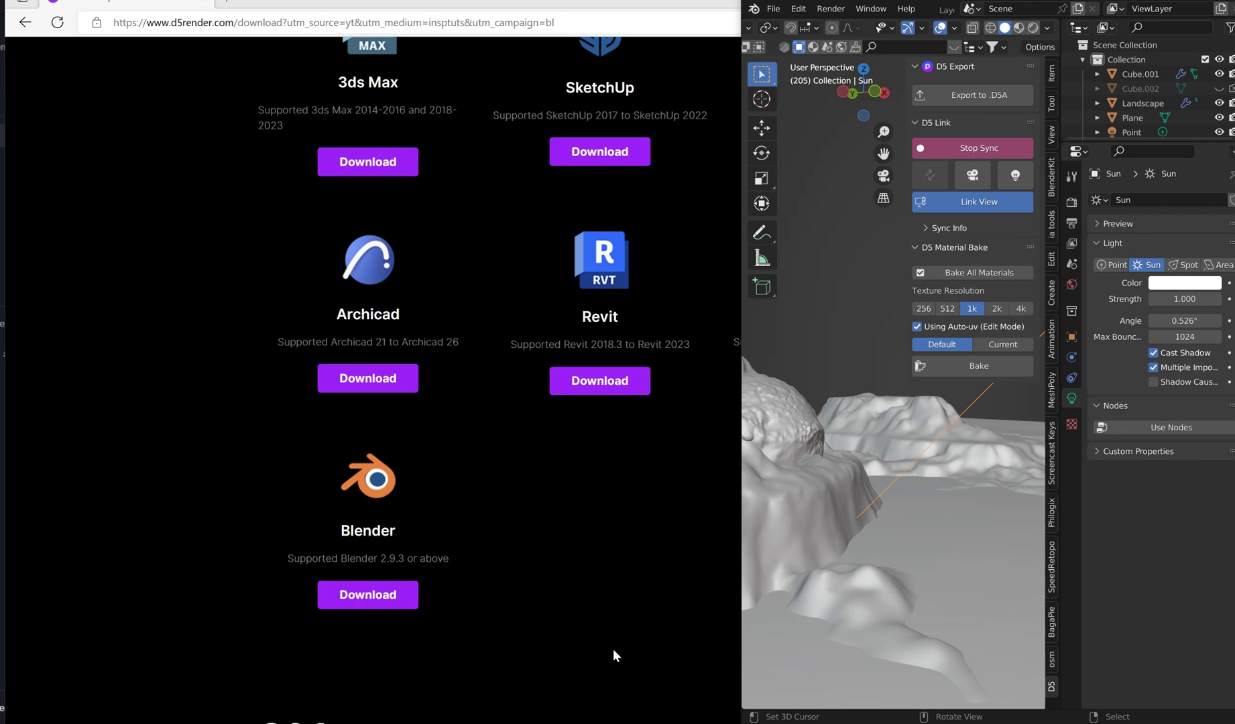
{"action": "left_click", "coordinate": [798, 9]}
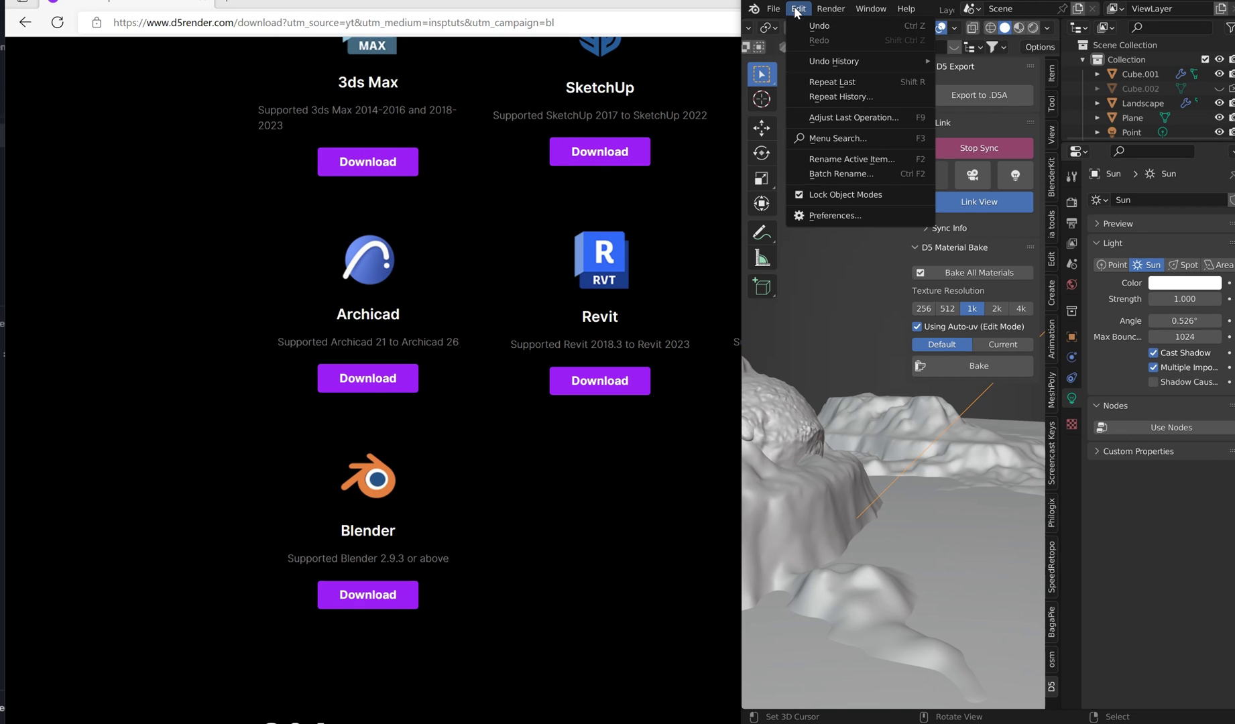
{"action": "left_click", "coordinate": [847, 215]}
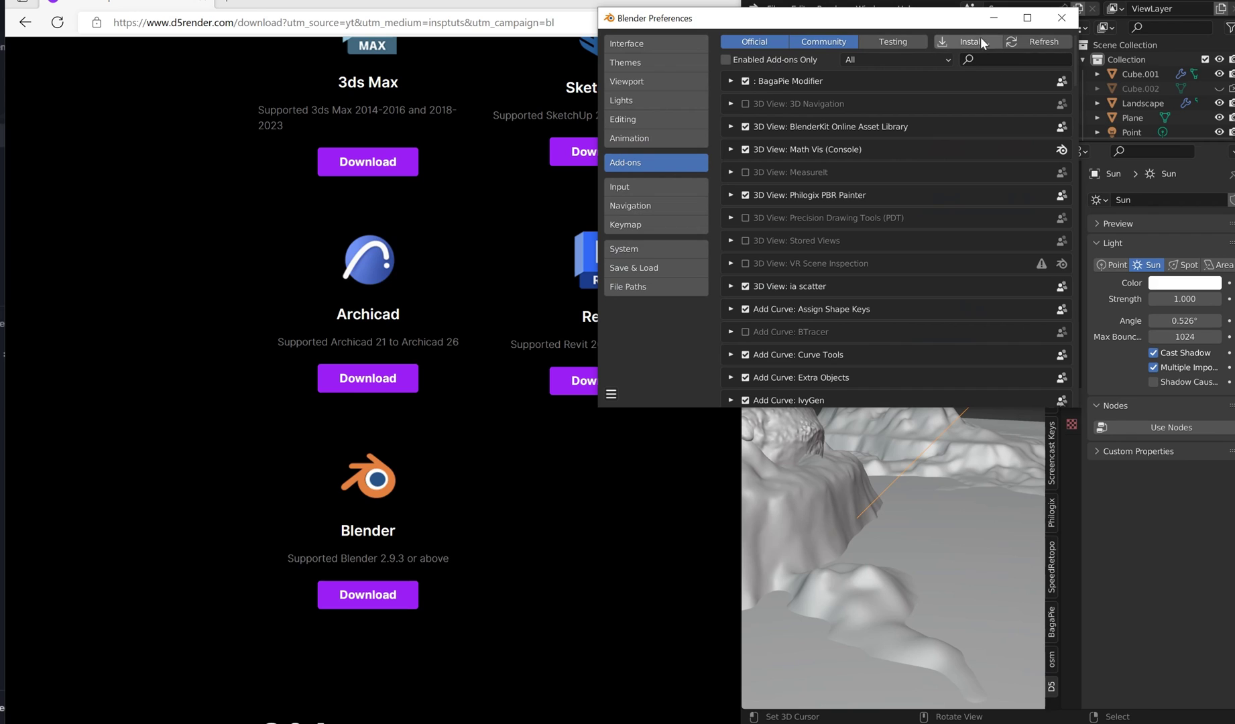
{"action": "left_click", "coordinate": [981, 59]}
{"action": "type", "text": "d5"}
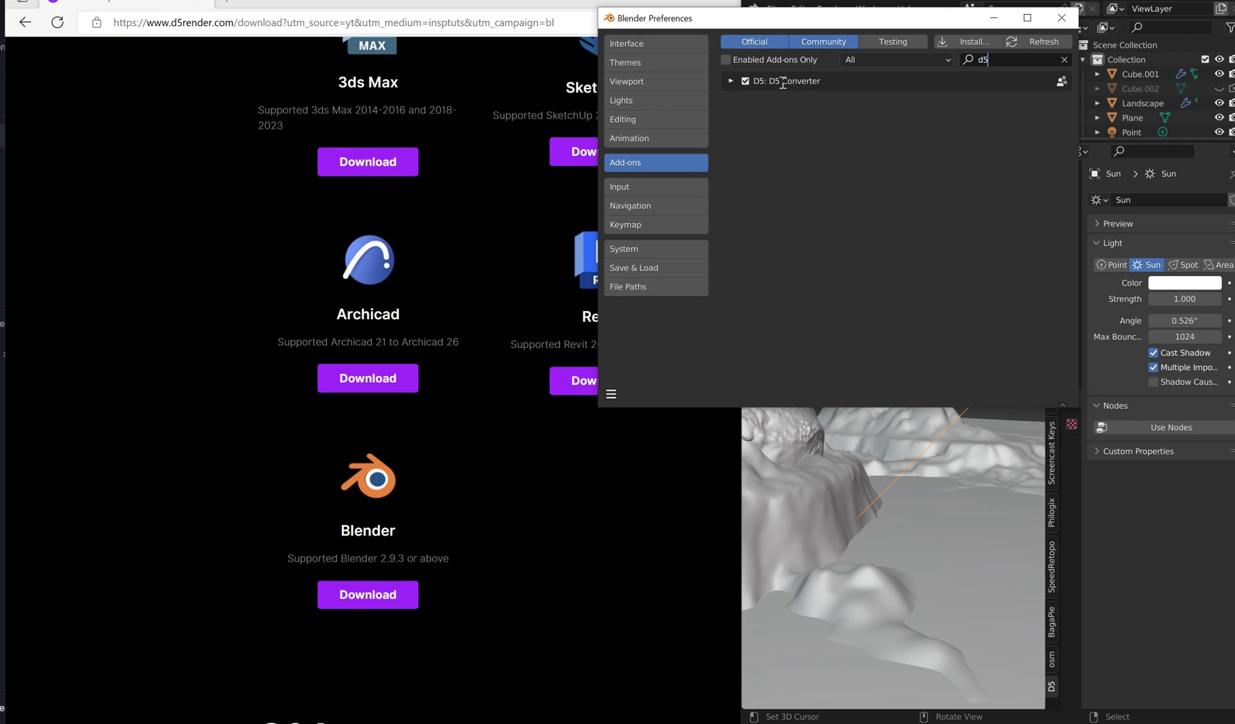
{"action": "left_click", "coordinate": [1062, 18]}
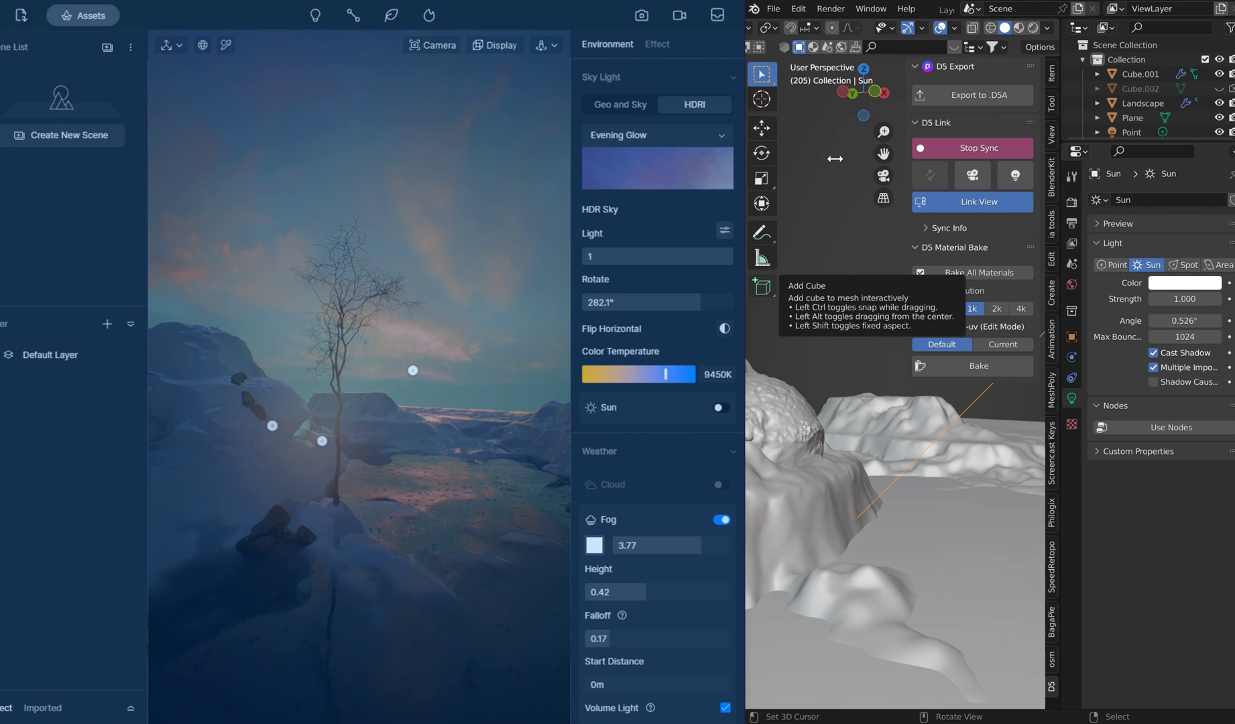
Adjust the split between D5 Render and Blender and view the whole landscape from above with the linked view
{"action": "left_click_drag", "start_coordinate": [835, 159], "coordinate": [745, 159]}
{"action": "scroll", "coordinate": [847, 267], "scroll_direction": "down", "scroll_amount": 5}
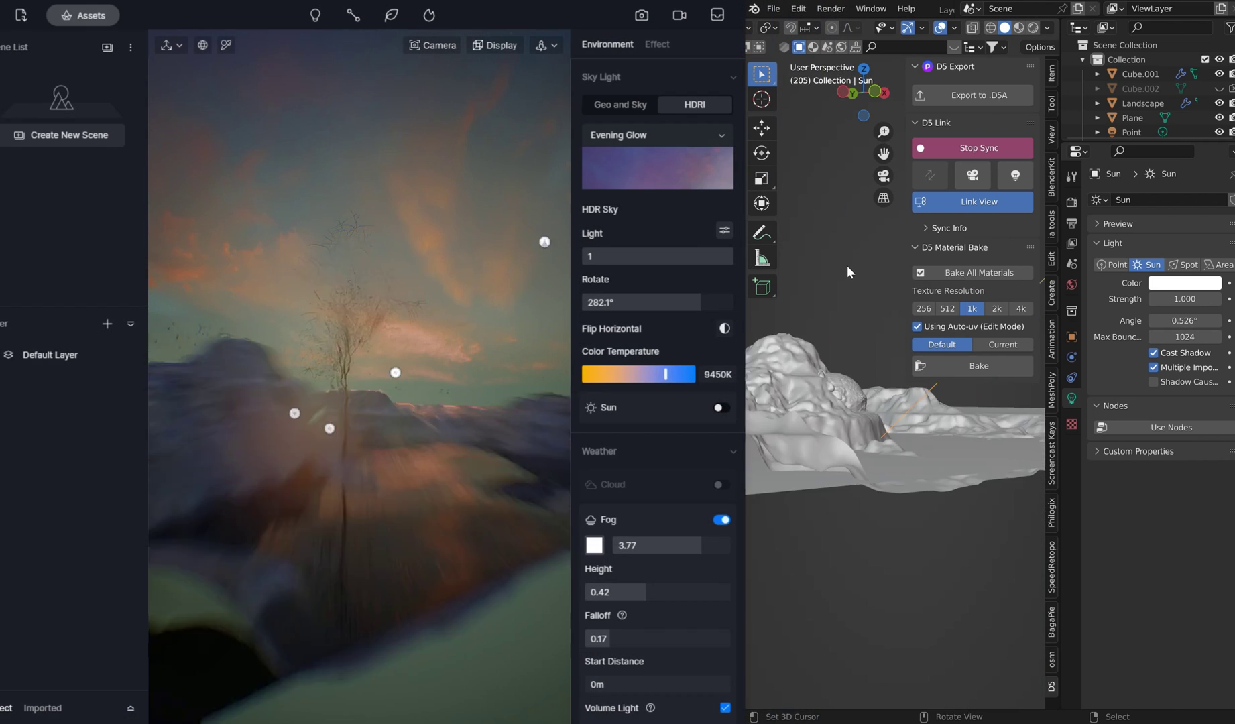
{"action": "middle_click_drag", "start_coordinate": [847, 266], "coordinate": [855, 349]}
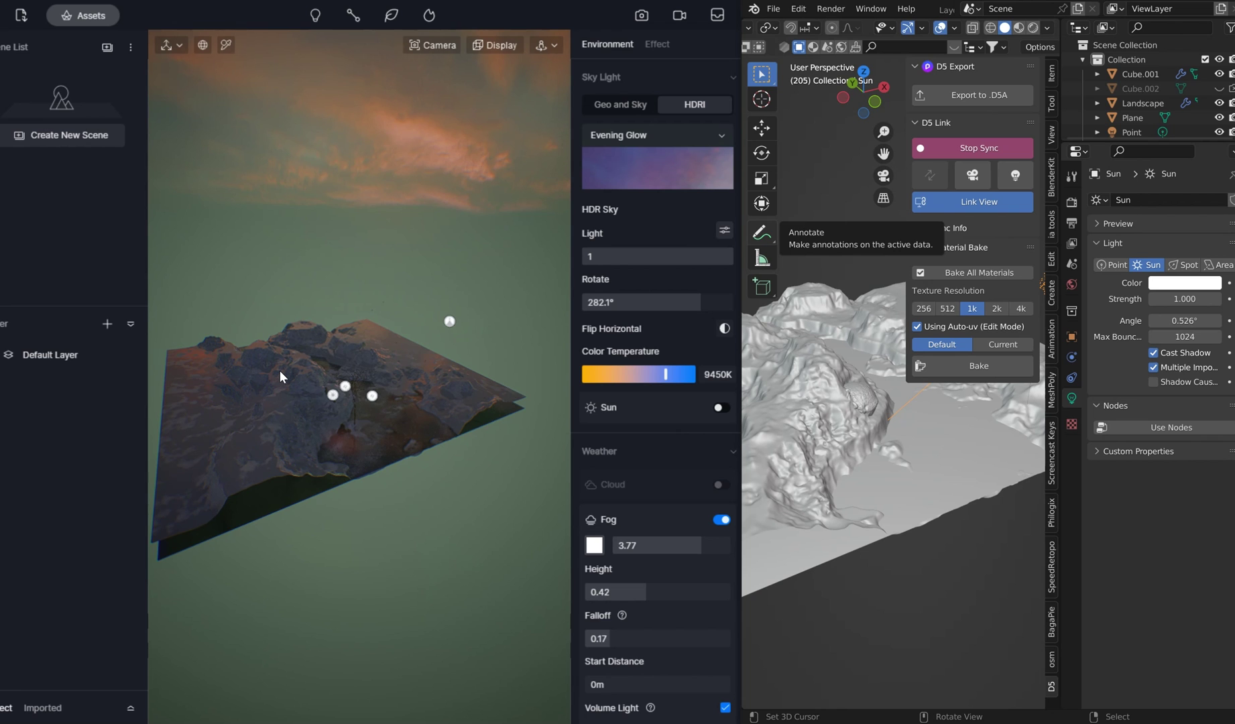
Frame the landscape around the tree and rotate the Evening Glow HDRI sky to 102.1°
{"action": "scroll", "coordinate": [298, 407], "scroll_direction": "up", "scroll_amount": 1}
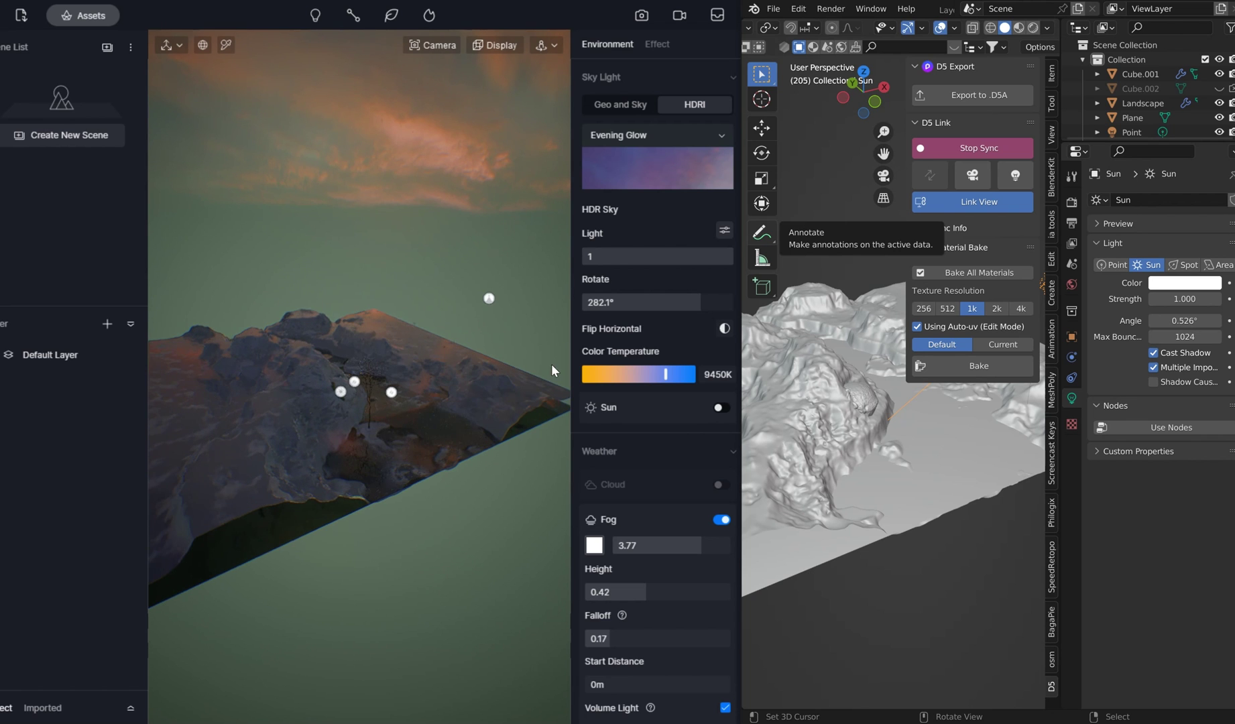
{"action": "middle_click_drag", "start_coordinate": [871, 358], "coordinate": [873, 308]}
{"action": "scroll", "coordinate": [866, 348], "scroll_direction": "up", "scroll_amount": 6}
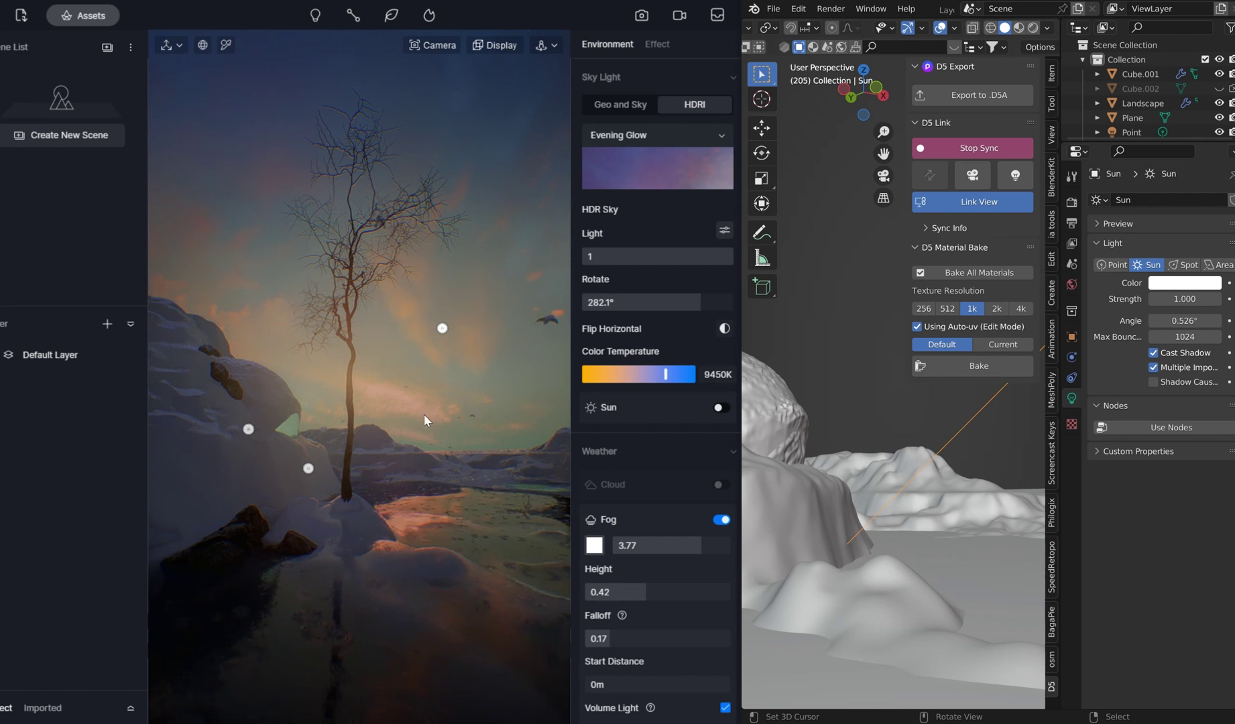
{"action": "left_click", "coordinate": [721, 302]}
{"action": "left_click_drag", "start_coordinate": [723, 290], "coordinate": [624, 312]}
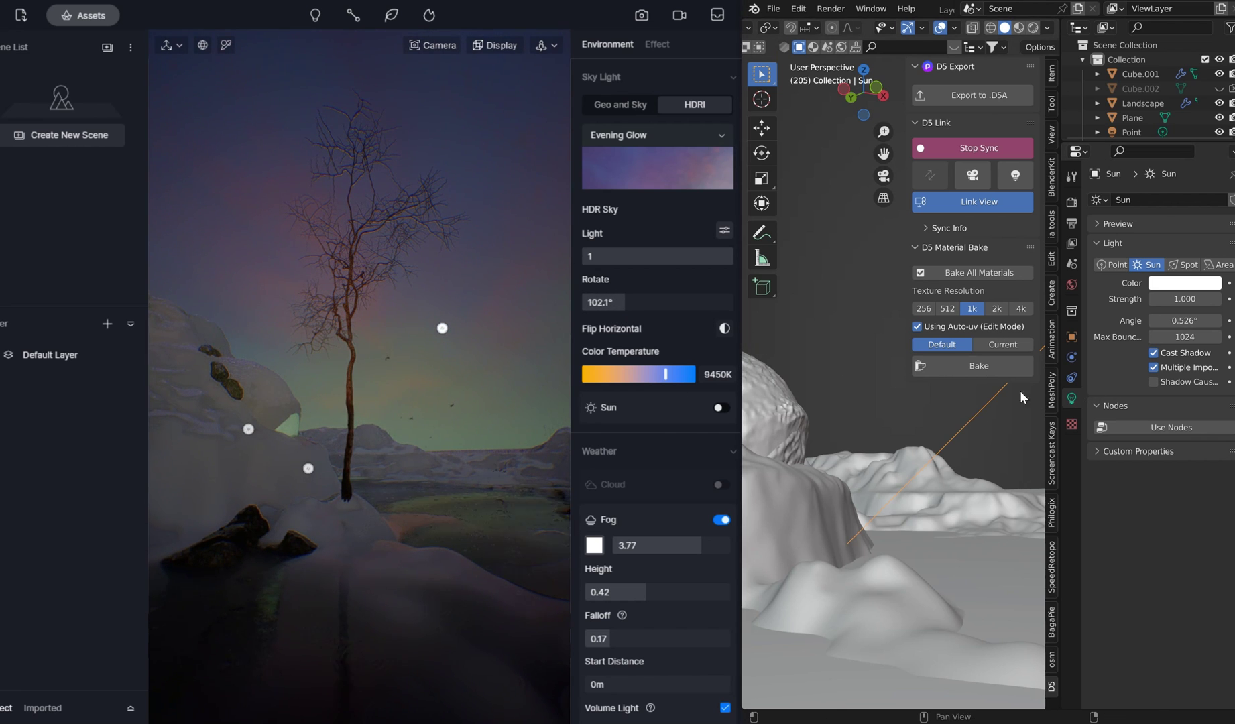
Set the Sun light to a pale cyan (H 0.495, S 0.302) with strength 2.440, and sync the lights to D5 Render
{"action": "left_click_drag", "start_coordinate": [1179, 299], "coordinate": [1187, 299]}
{"action": "left_click", "coordinate": [1185, 283]}
{"action": "left_click", "coordinate": [1145, 132]}
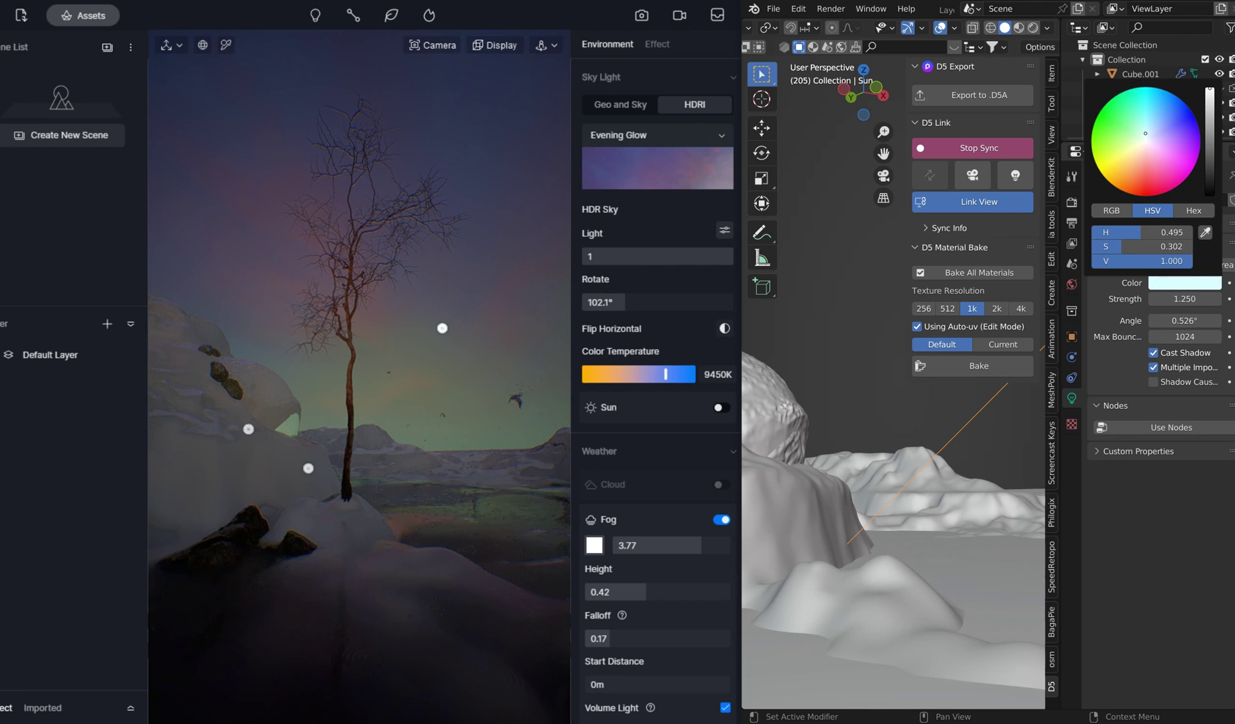
{"action": "left_click_drag", "start_coordinate": [1183, 300], "coordinate": [1209, 299]}
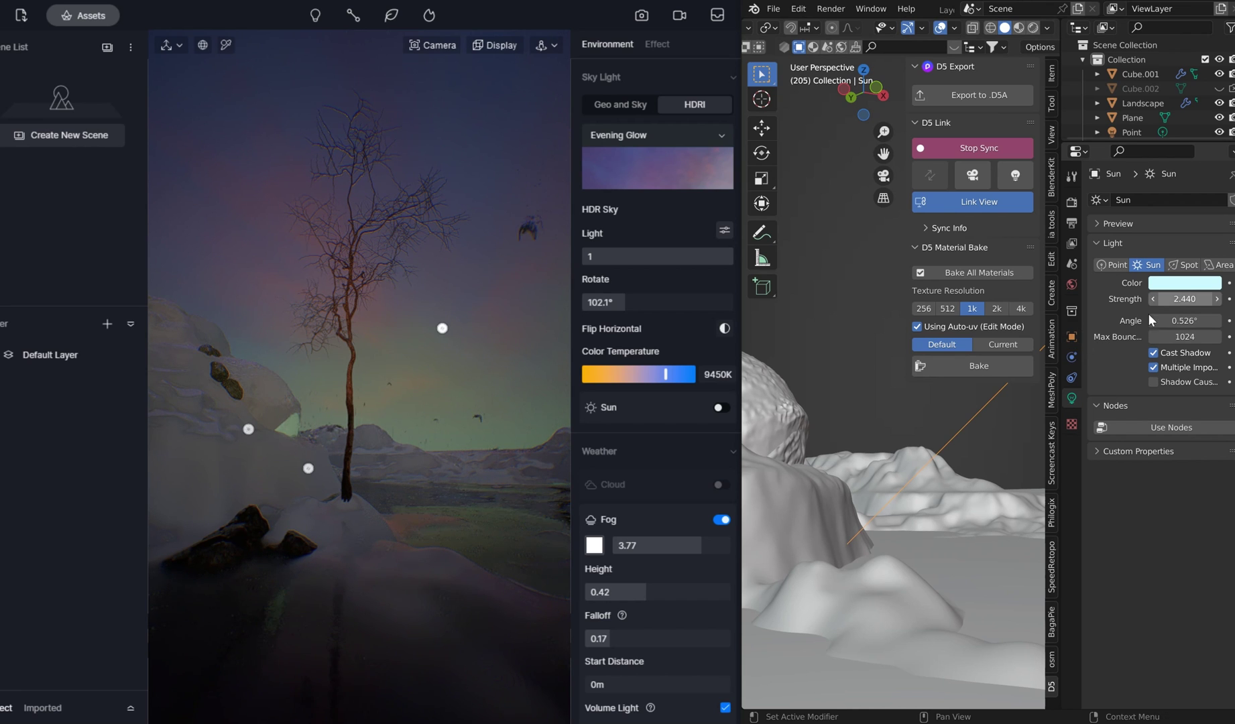
{"action": "left_click", "coordinate": [1015, 175]}
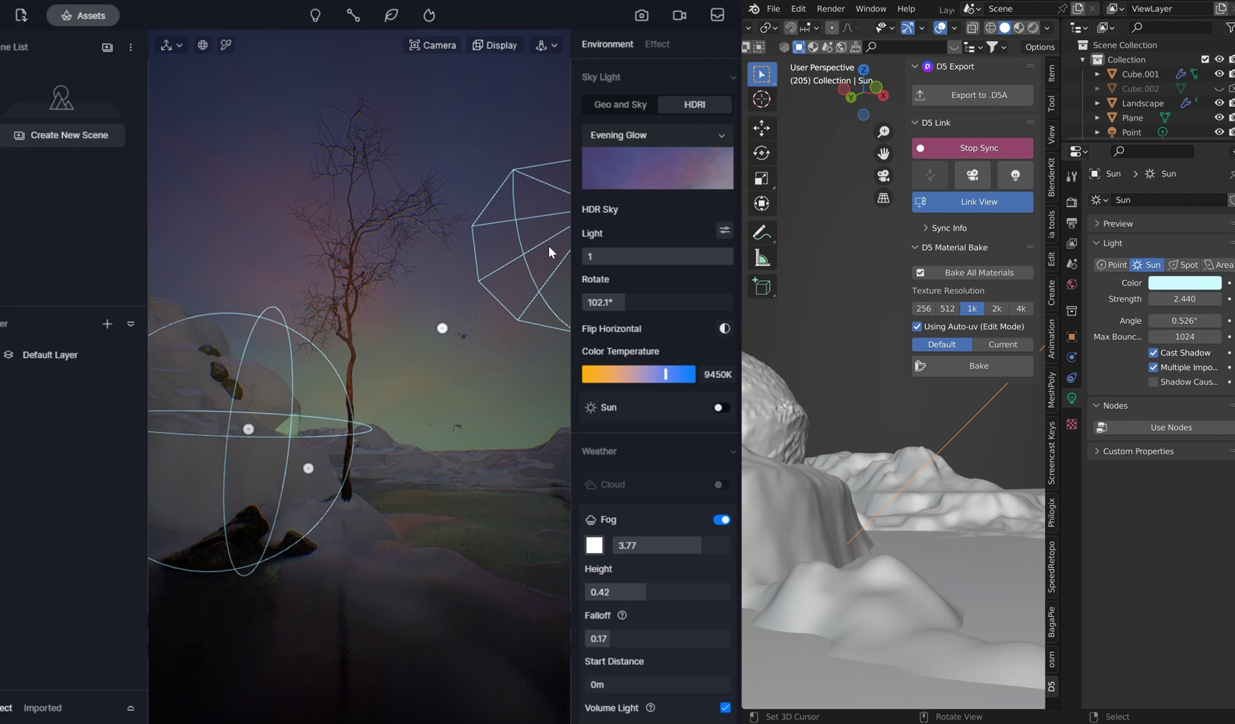
Frame the landscape through the Blender camera, sync the camera to D5 Render and switch to its synced scene view there
{"action": "left_click", "coordinate": [934, 201]}
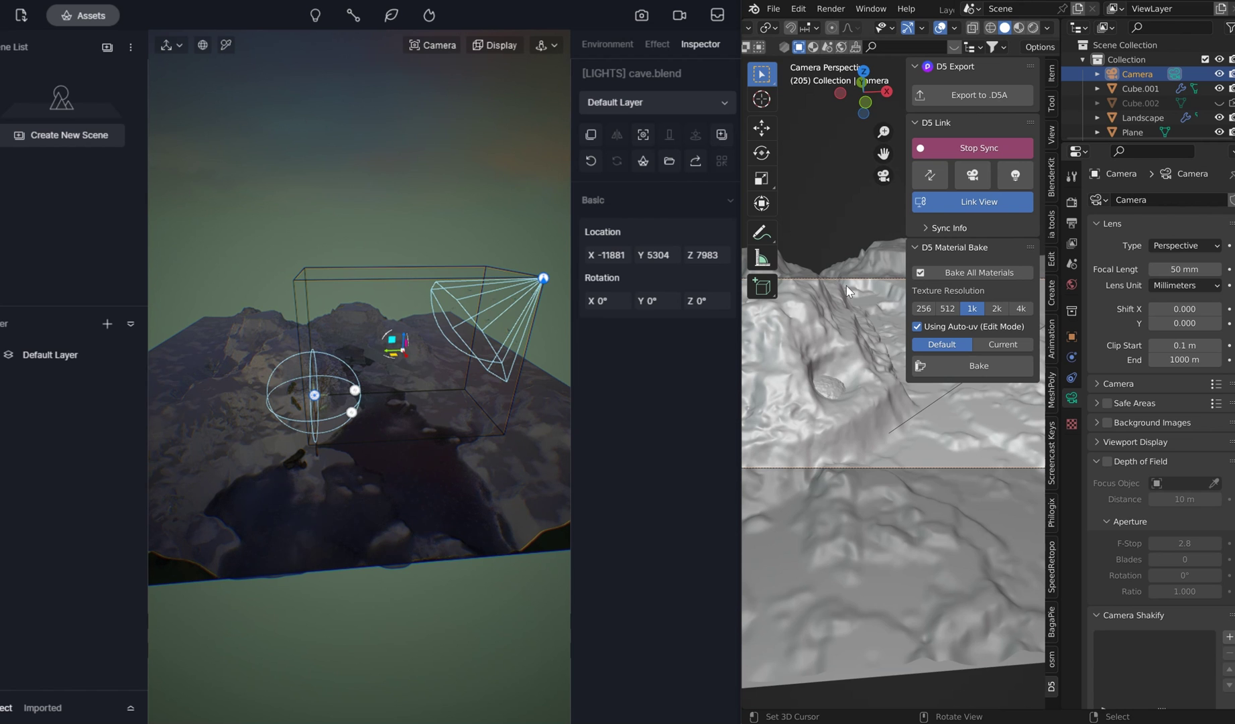
{"action": "middle_click_drag", "start_coordinate": [846, 286], "coordinate": [940, 457]}
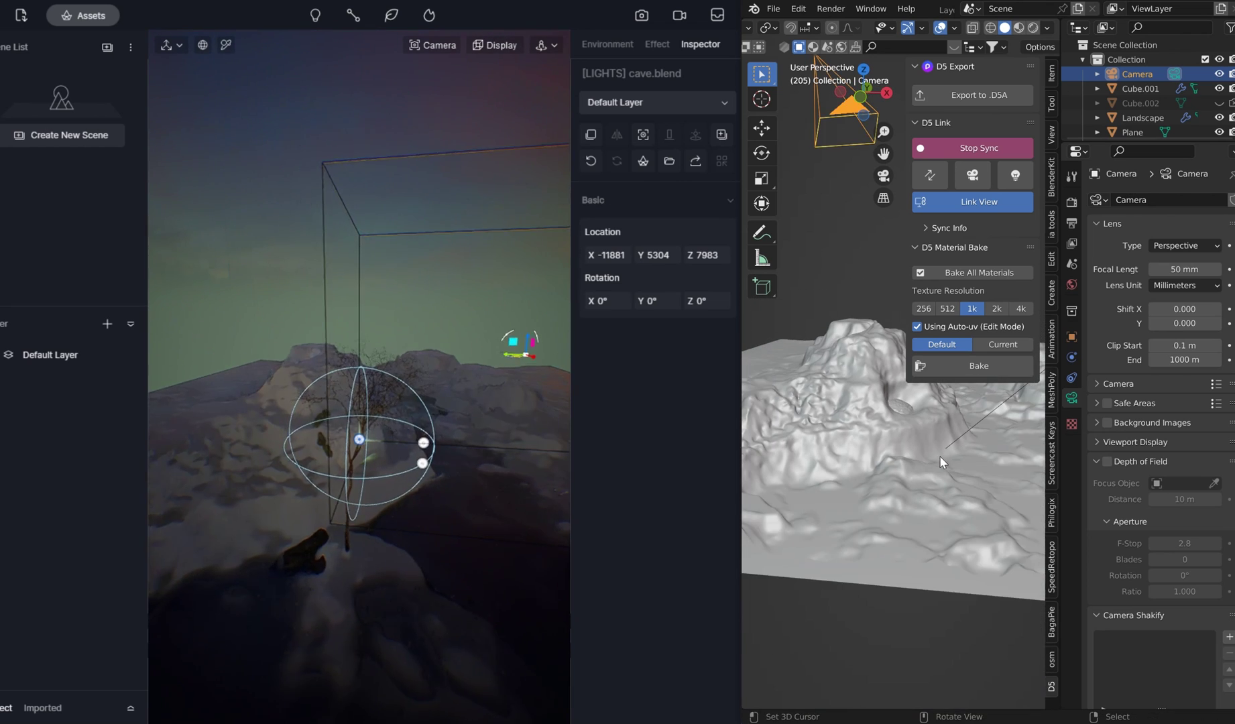
{"action": "key", "text": "KP_0"}
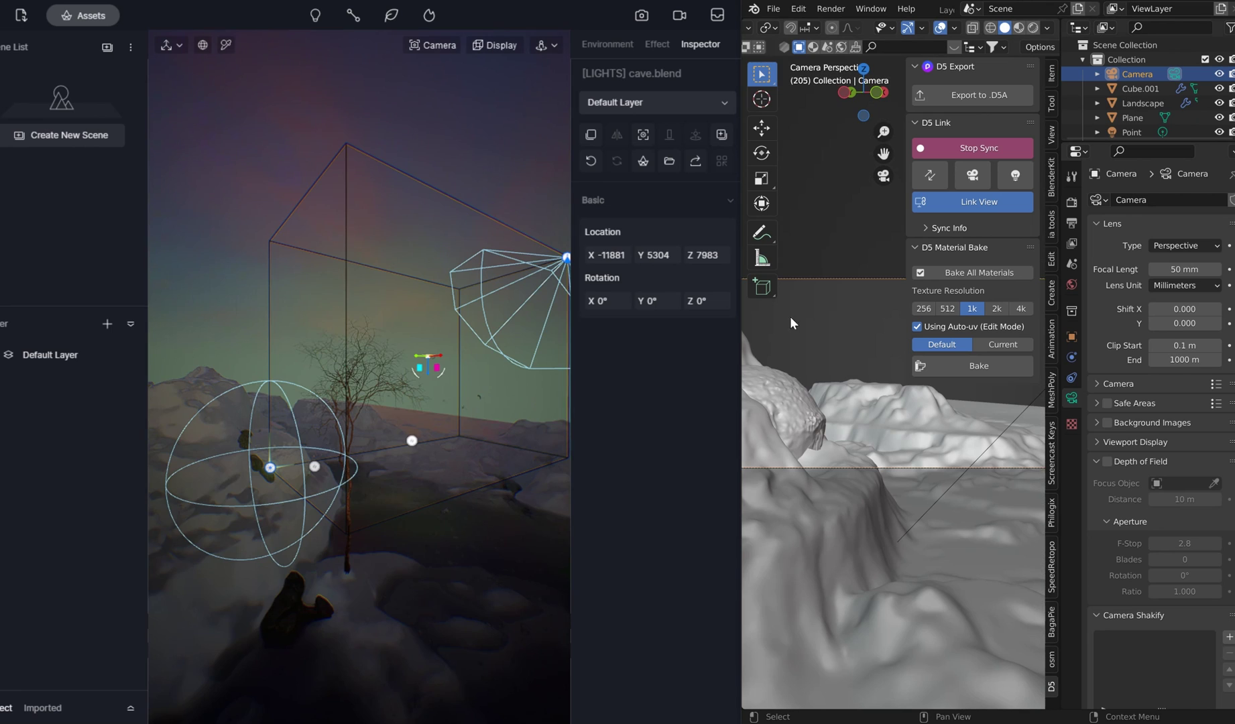
{"action": "left_click", "coordinate": [982, 173]}
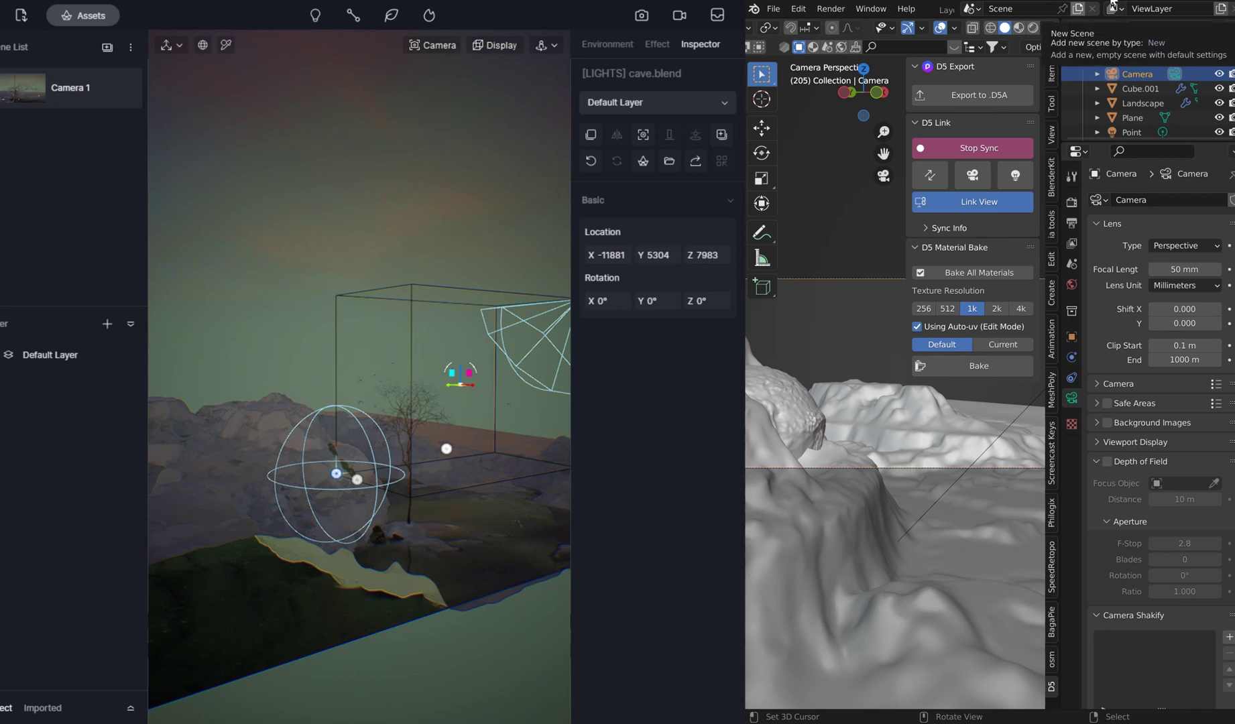
{"action": "mouse_move", "coordinate": [49, 93]}
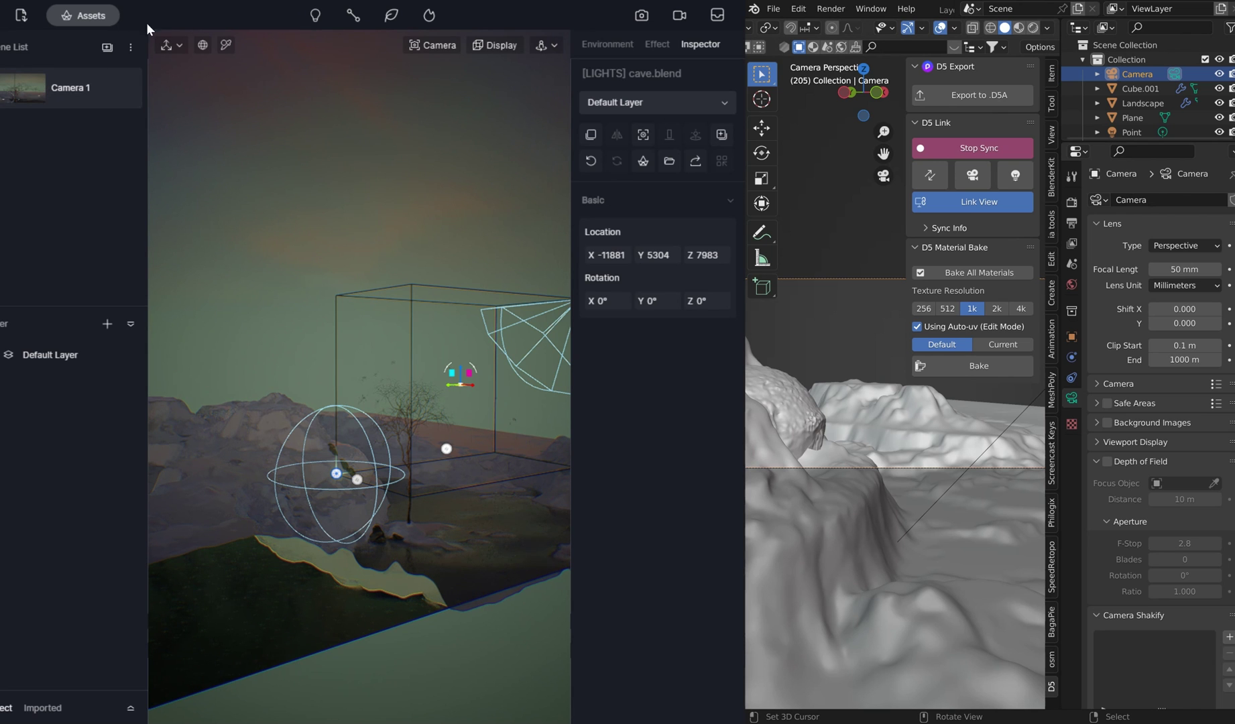
{"action": "left_click", "coordinate": [59, 90]}
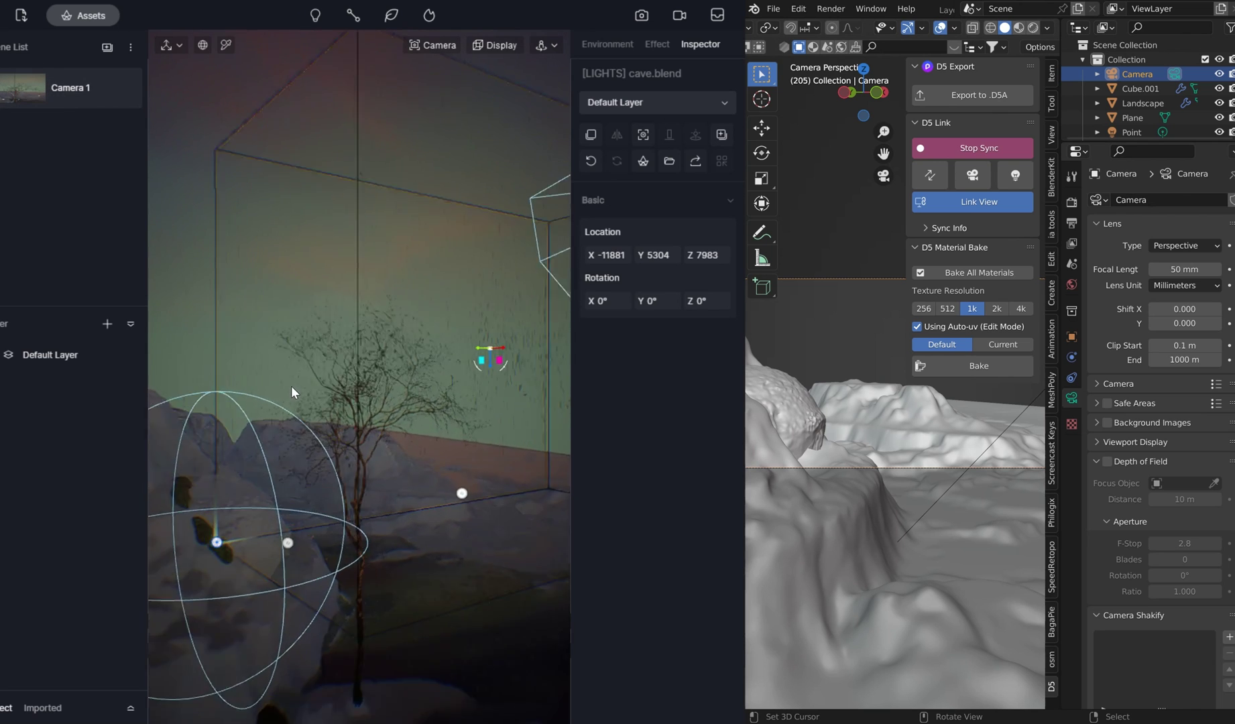
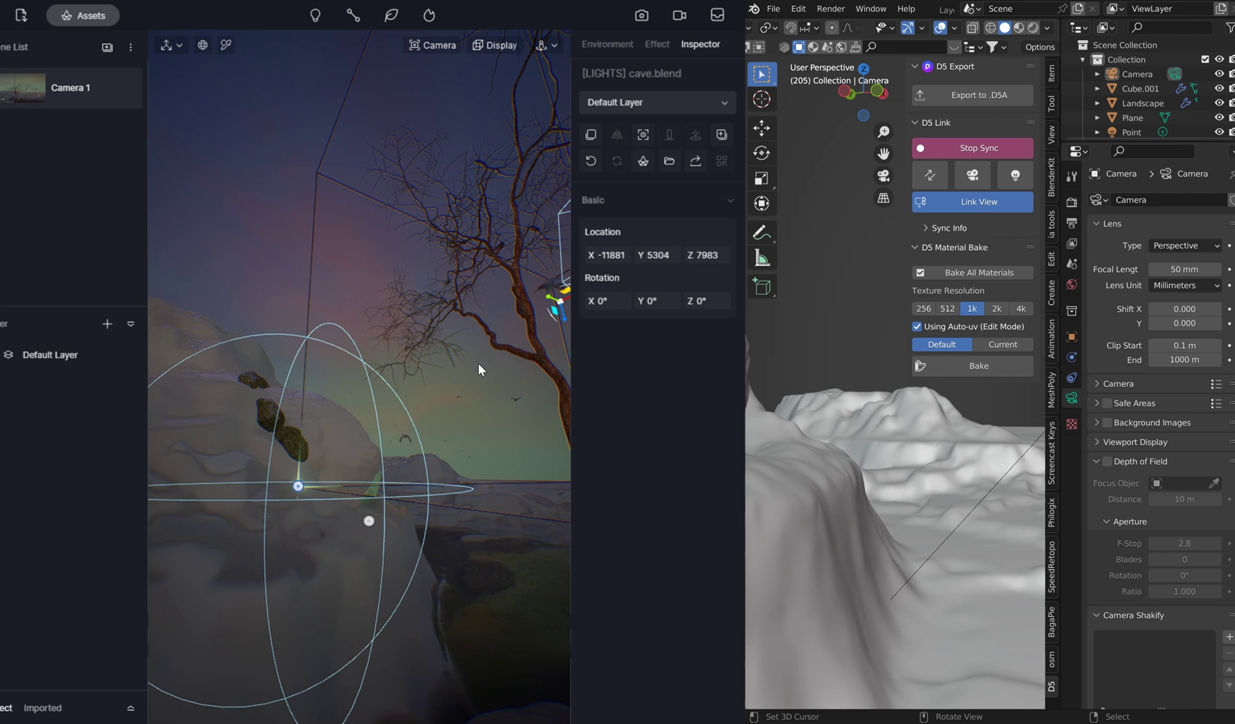
Start the blender-osm extent selection and zoom around the world map in the browser
{"action": "left_click", "coordinate": [1051, 660]}
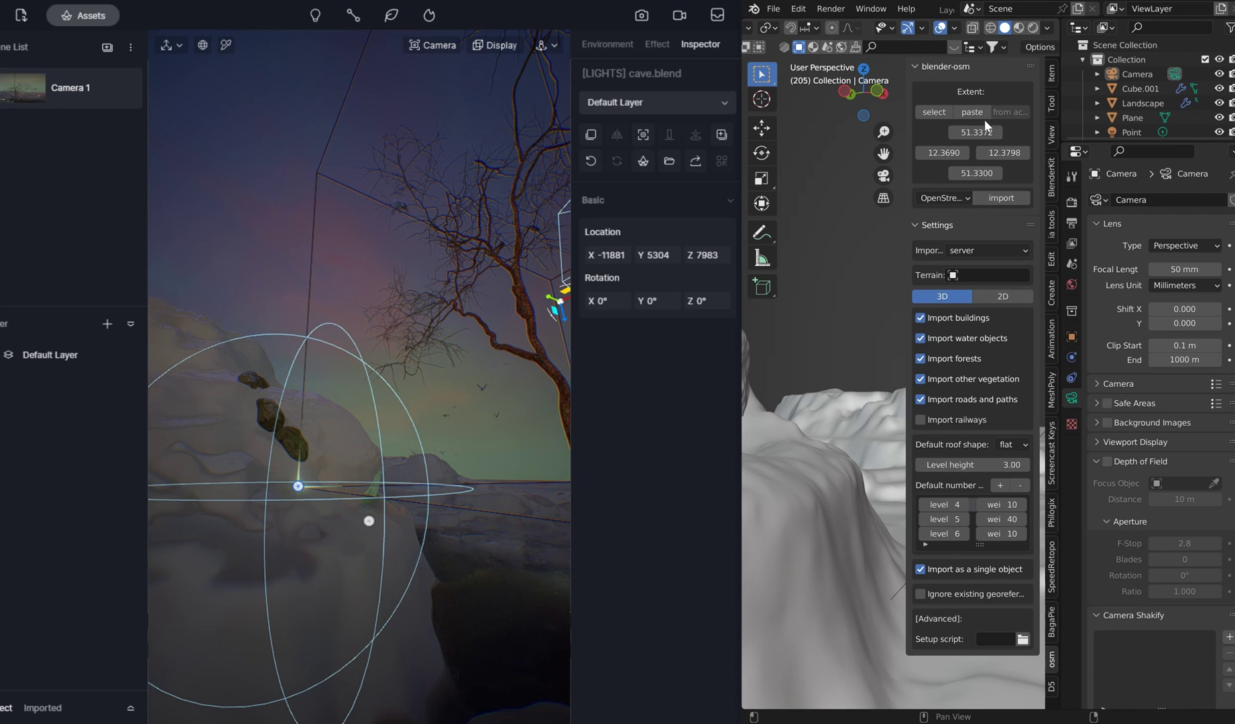
{"action": "left_click", "coordinate": [934, 112]}
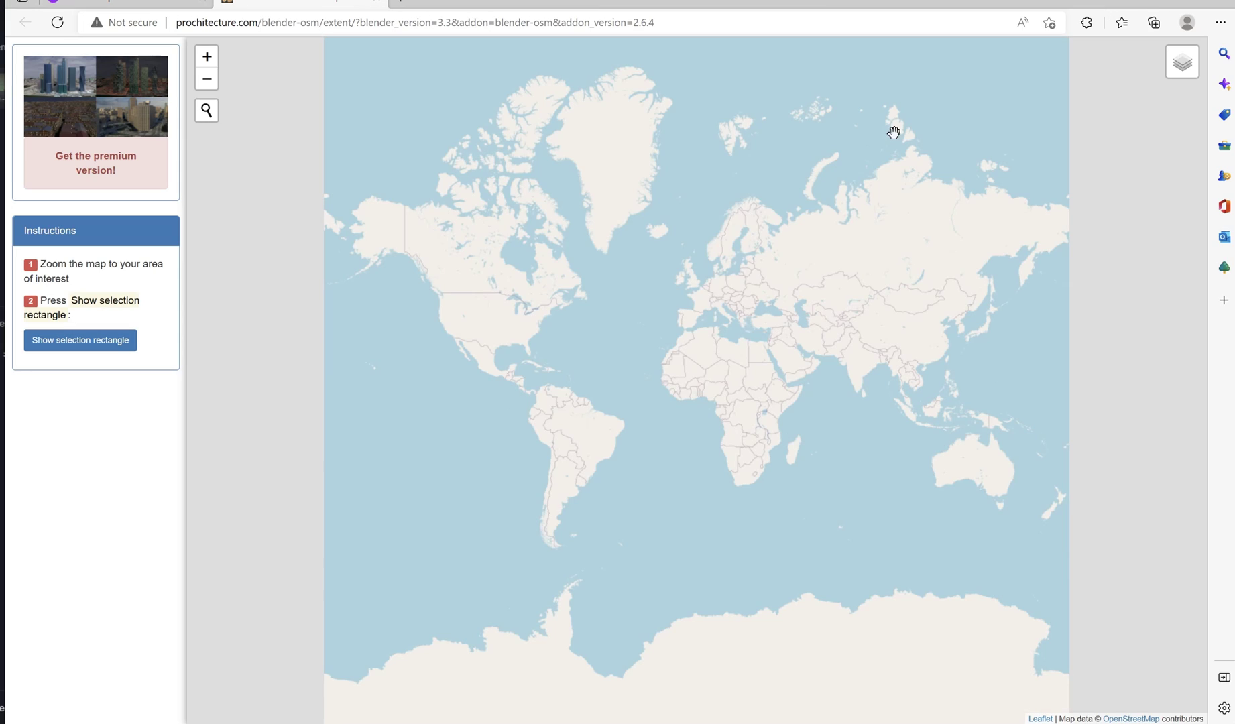
{"action": "scroll", "coordinate": [568, 287], "scroll_direction": "up", "scroll_amount": 4}
{"action": "scroll", "coordinate": [618, 292], "scroll_direction": "up", "scroll_amount": 5}
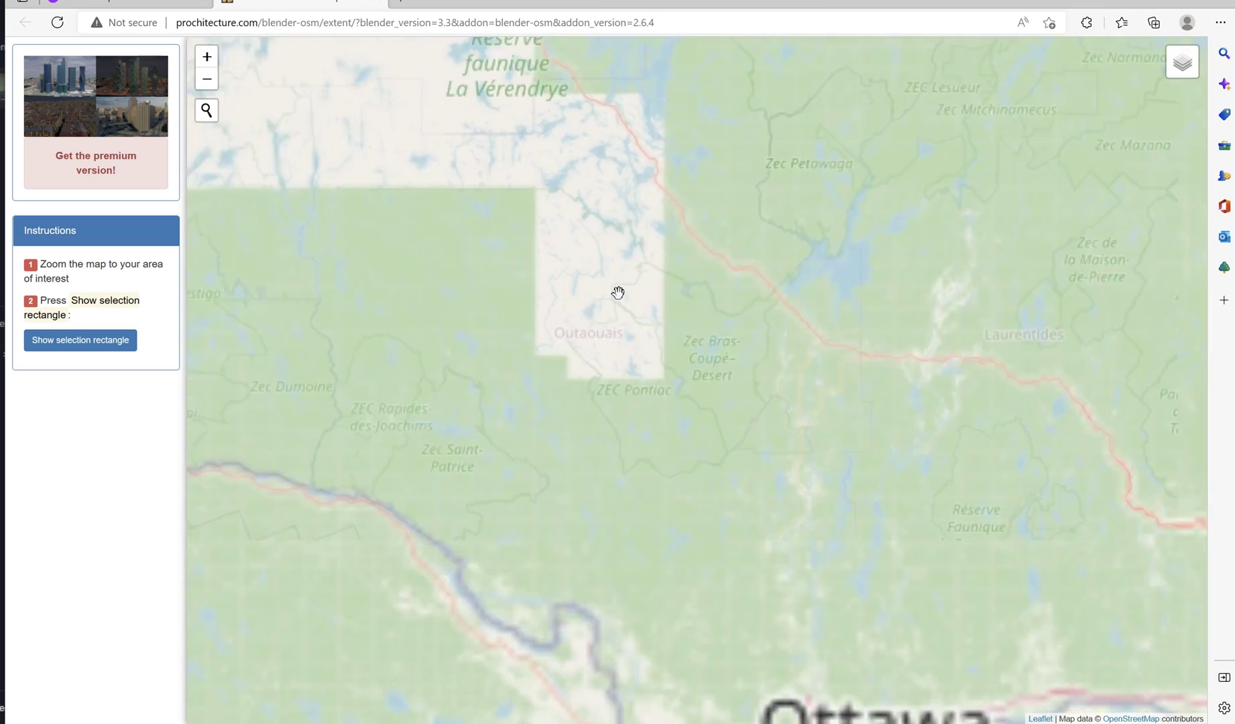
{"action": "scroll", "coordinate": [661, 344], "scroll_direction": "up", "scroll_amount": 1}
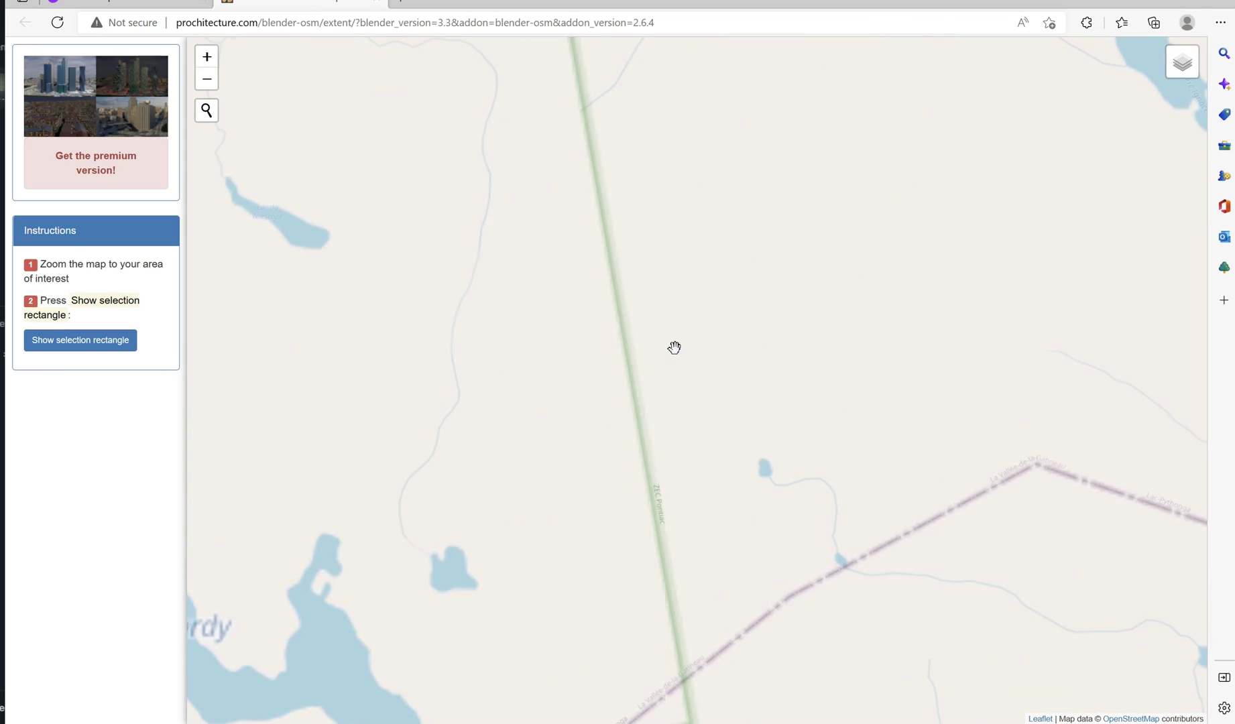
{"action": "scroll", "coordinate": [810, 320], "scroll_direction": "down", "scroll_amount": 5}
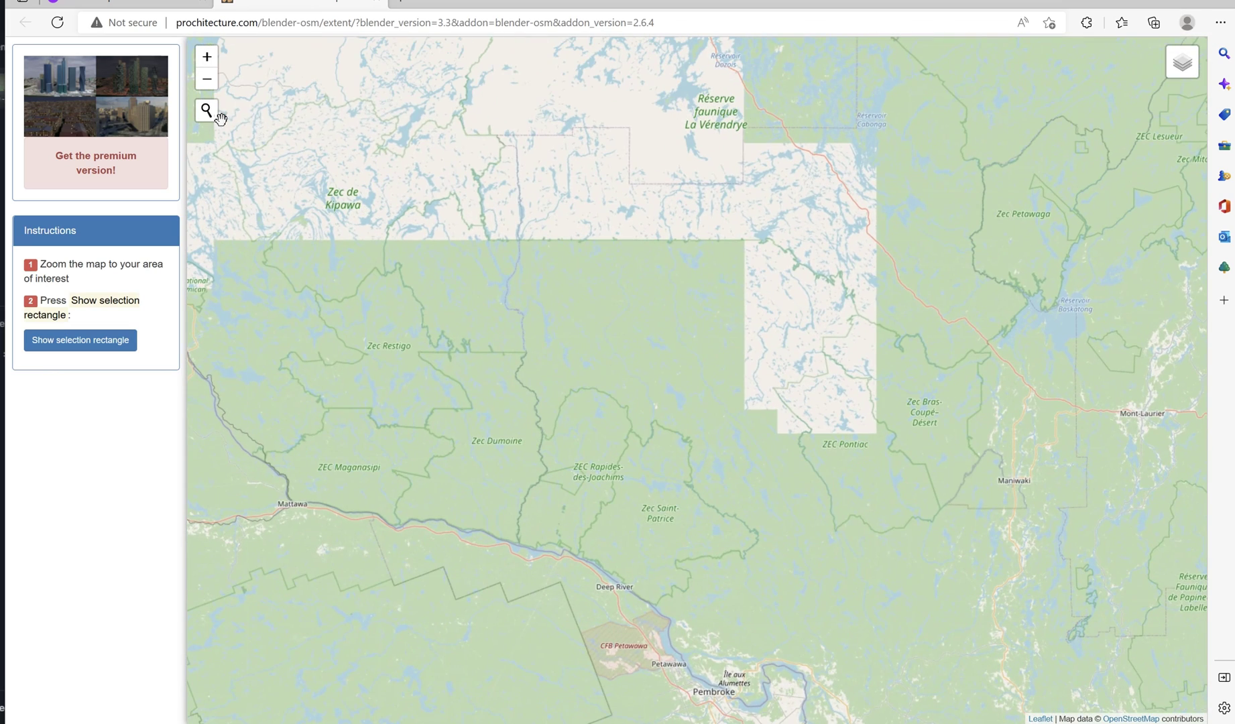
Search the map for "washington,dc", pick Washington, District of Columbia, and go to the blocks around the U.S. Capitol
{"action": "left_click", "coordinate": [209, 115]}
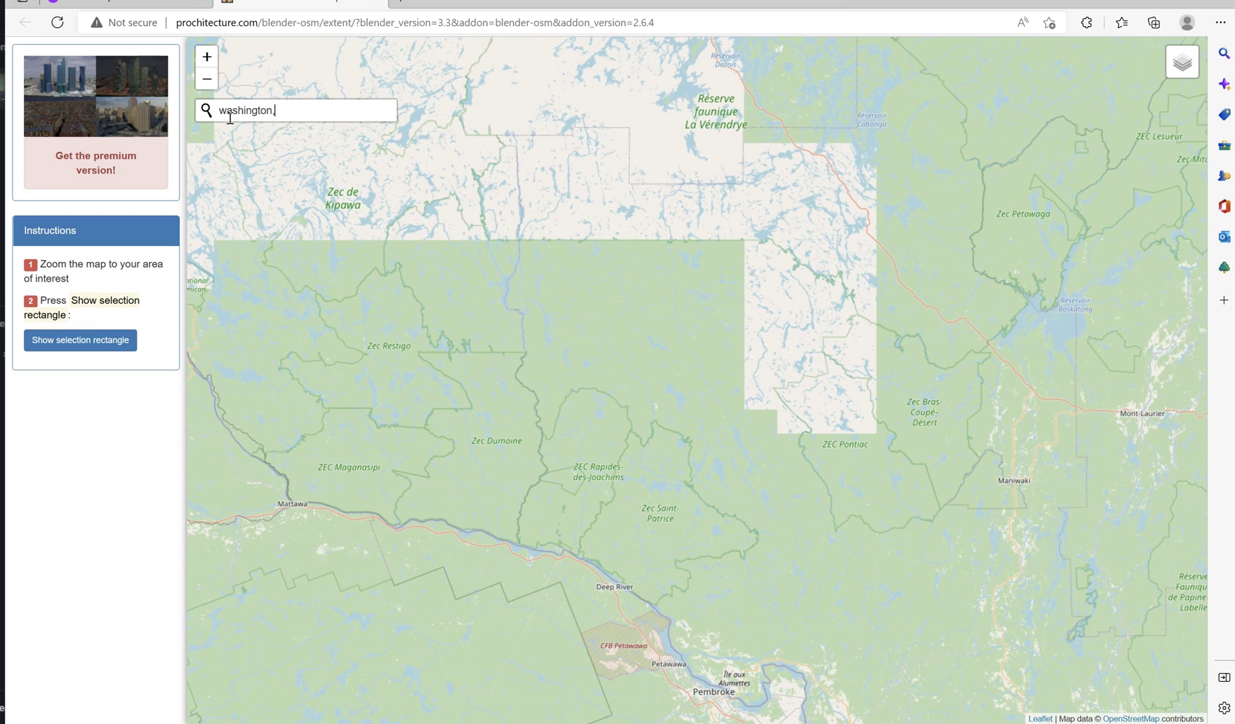
{"action": "key", "text": "Return"}
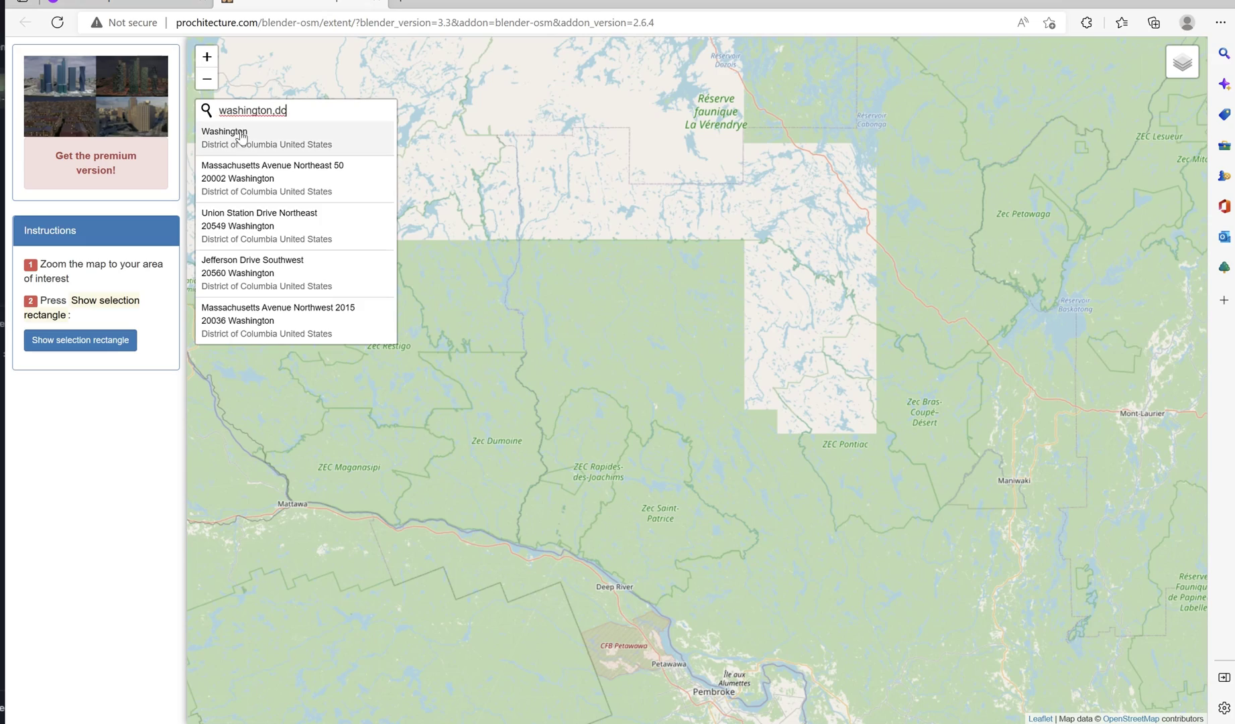
{"action": "left_click", "coordinate": [235, 147]}
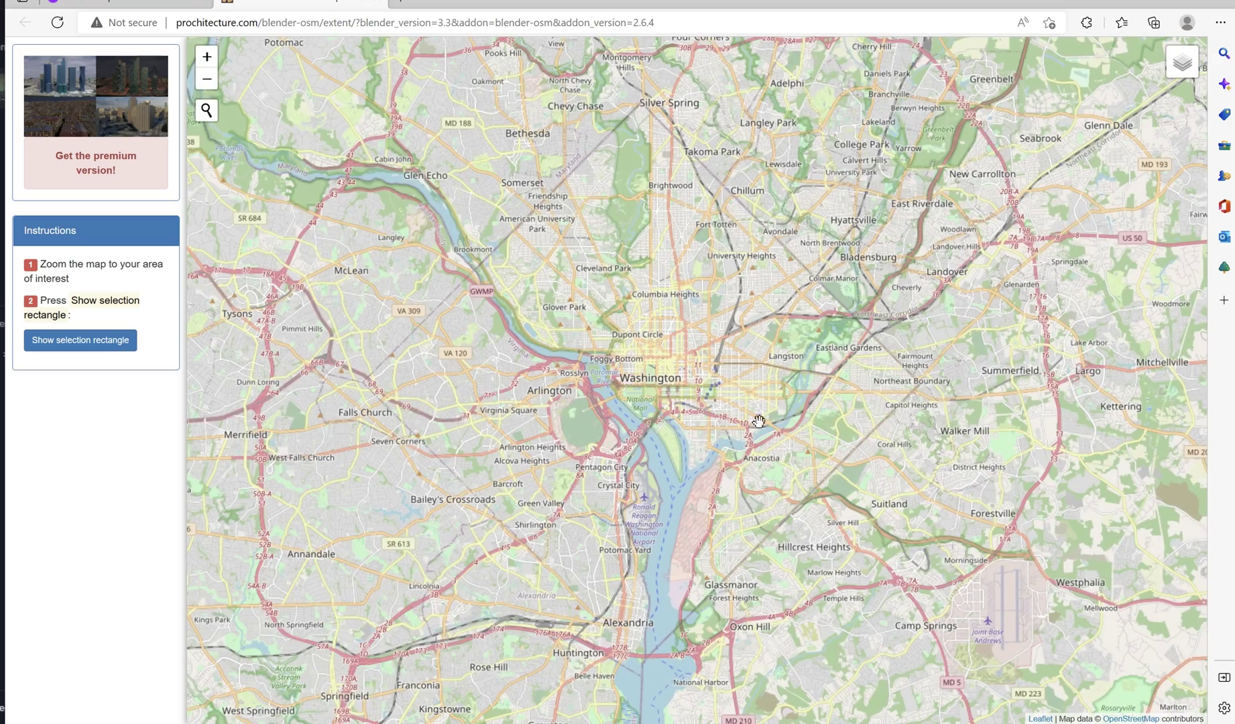
{"action": "scroll", "coordinate": [758, 421], "scroll_direction": "up", "scroll_amount": 5}
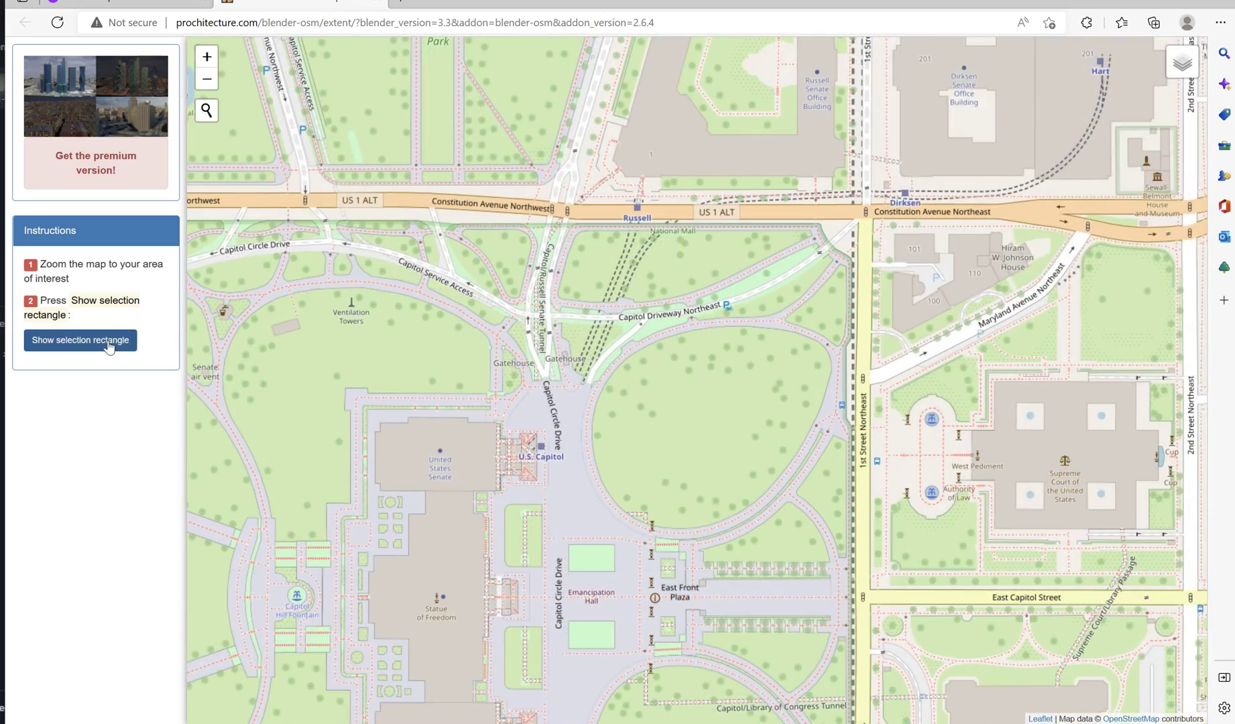
Show the selection rectangle, shrink it to about 0.2 x 0.1 km south of Constitution Avenue, and copy its coordinates
{"action": "left_click", "coordinate": [108, 343]}
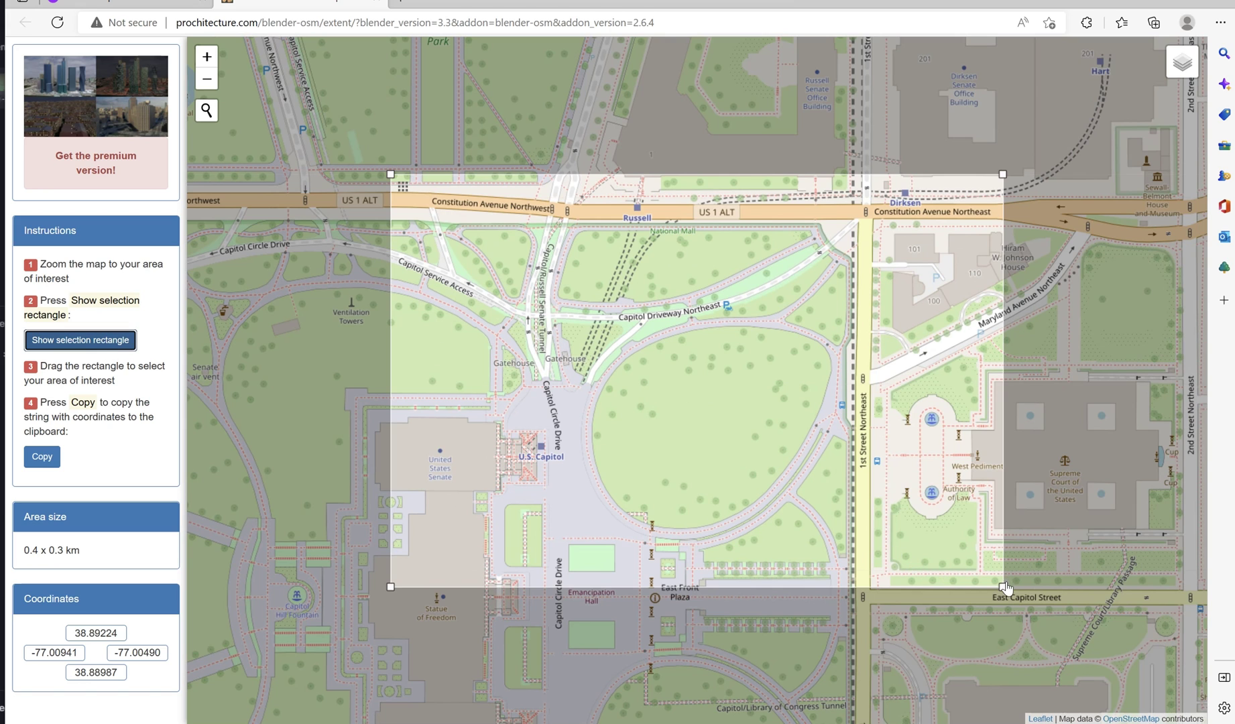
{"action": "left_click_drag", "start_coordinate": [1005, 588], "coordinate": [647, 374]}
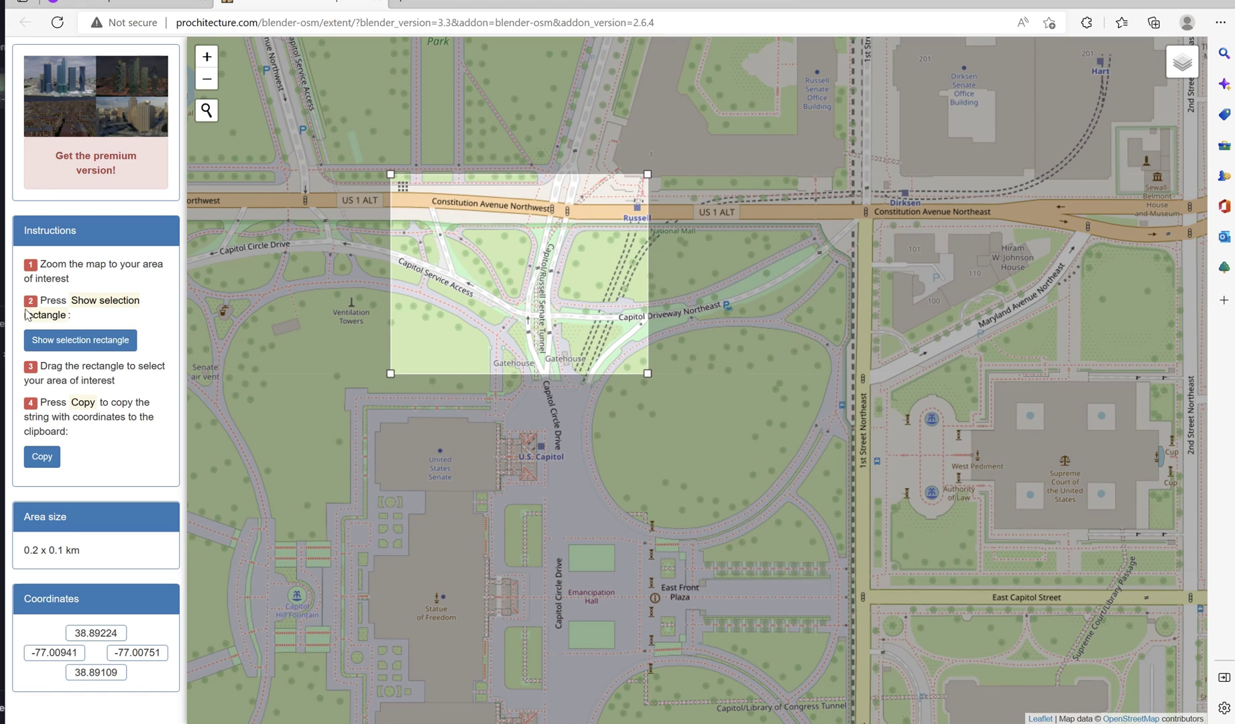
{"action": "left_click", "coordinate": [42, 457]}
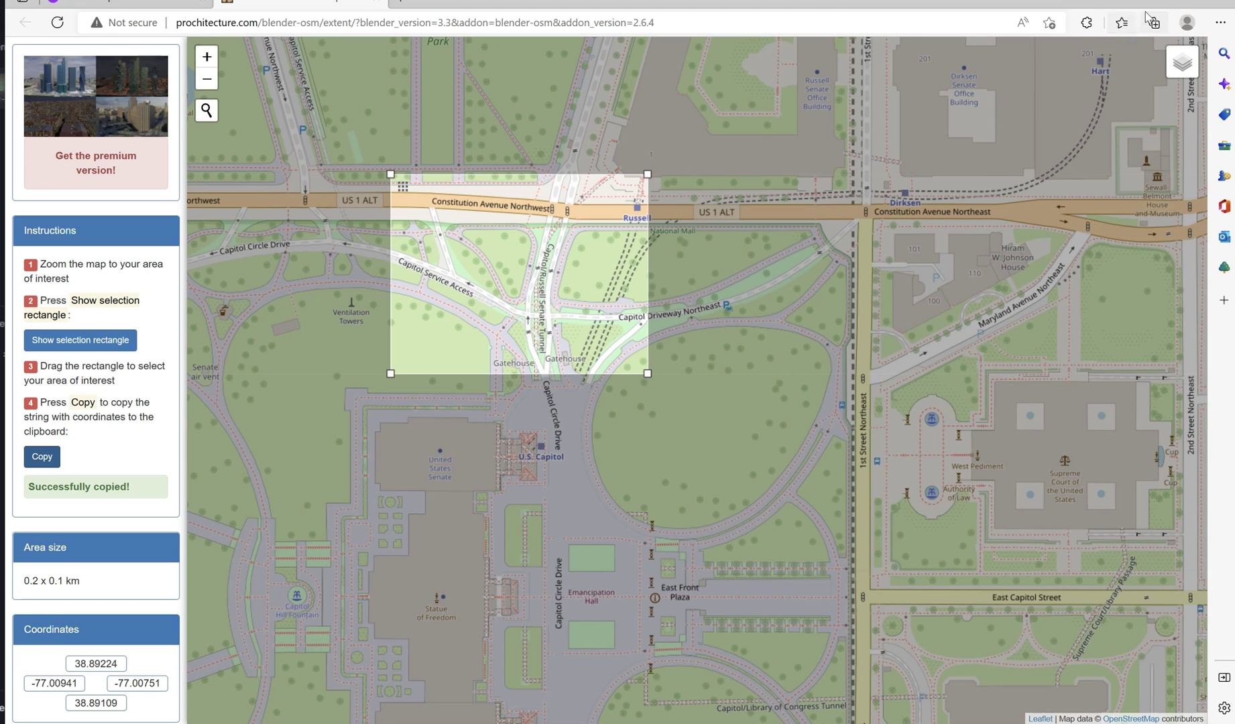
Switch to Blender, paste the copied map extent into blender-osm and set the import to 2D
{"action": "key", "text": "alt+Tab"}
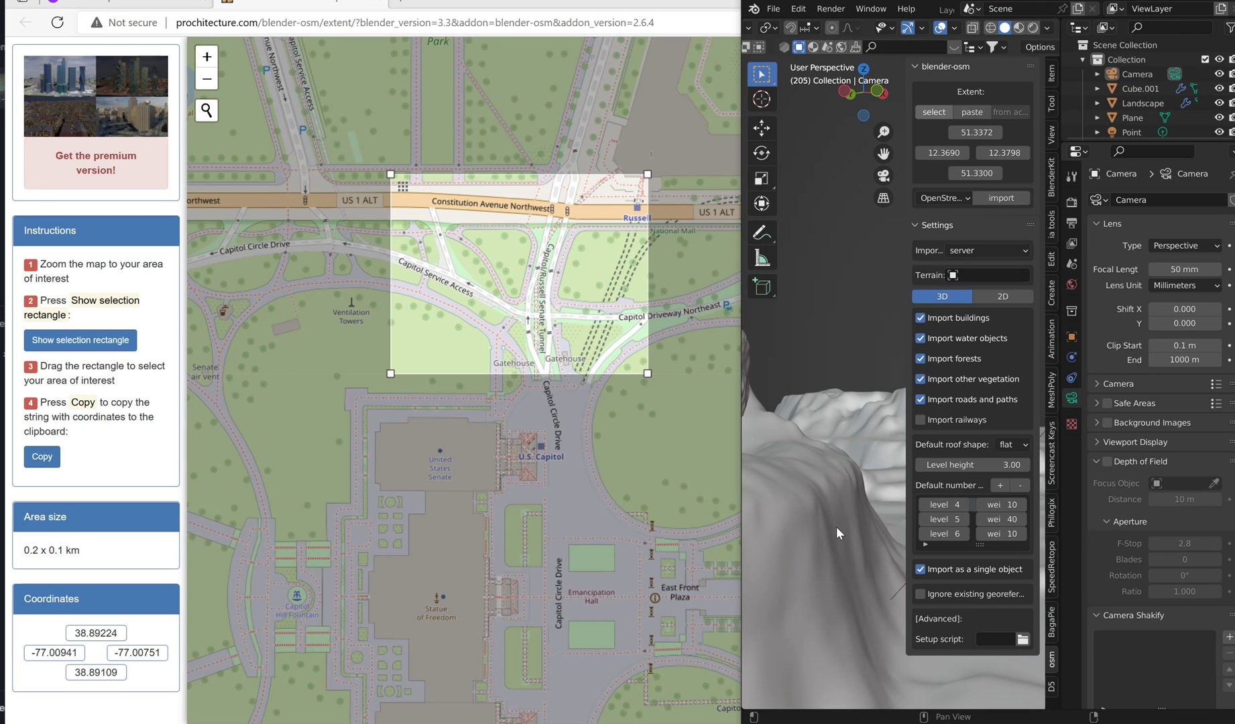
{"action": "left_click", "coordinate": [972, 112]}
{"action": "left_click", "coordinate": [1005, 295]}
{"action": "left_click", "coordinate": [1023, 490]}
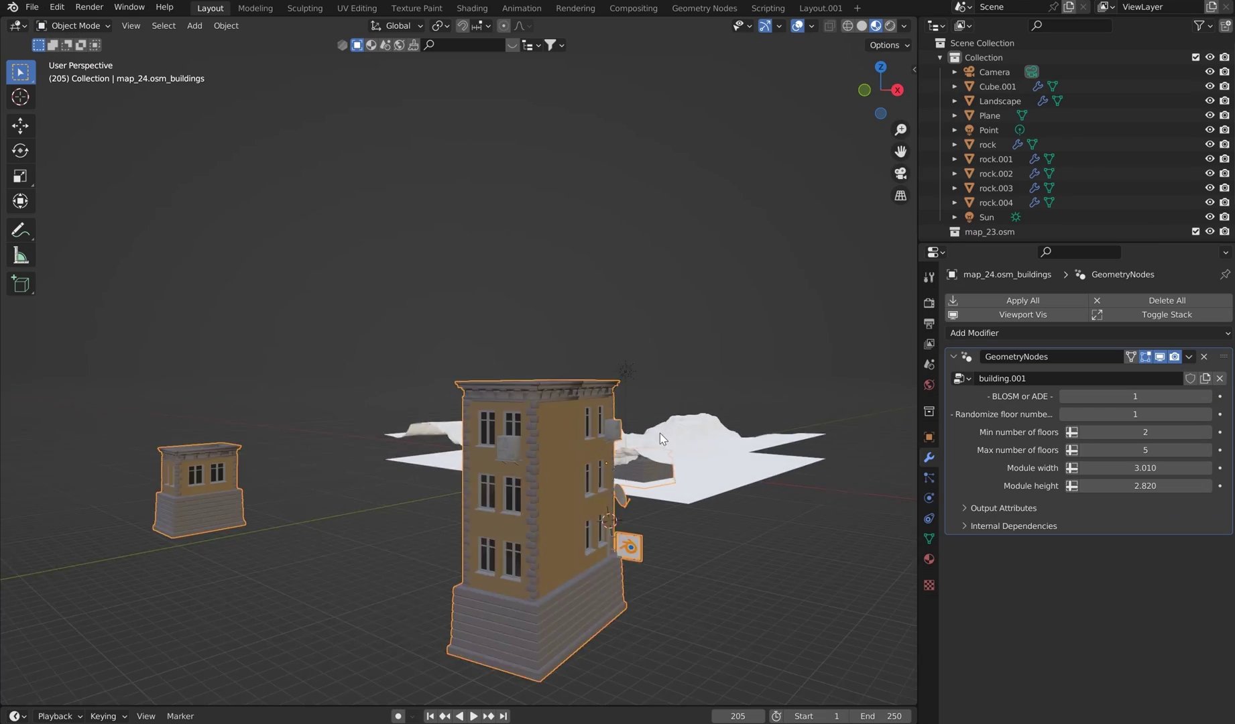
Examine the imported buildings and their placement beside the landscape, from ground level and from above
{"action": "middle_click_drag", "start_coordinate": [660, 433], "coordinate": [654, 445]}
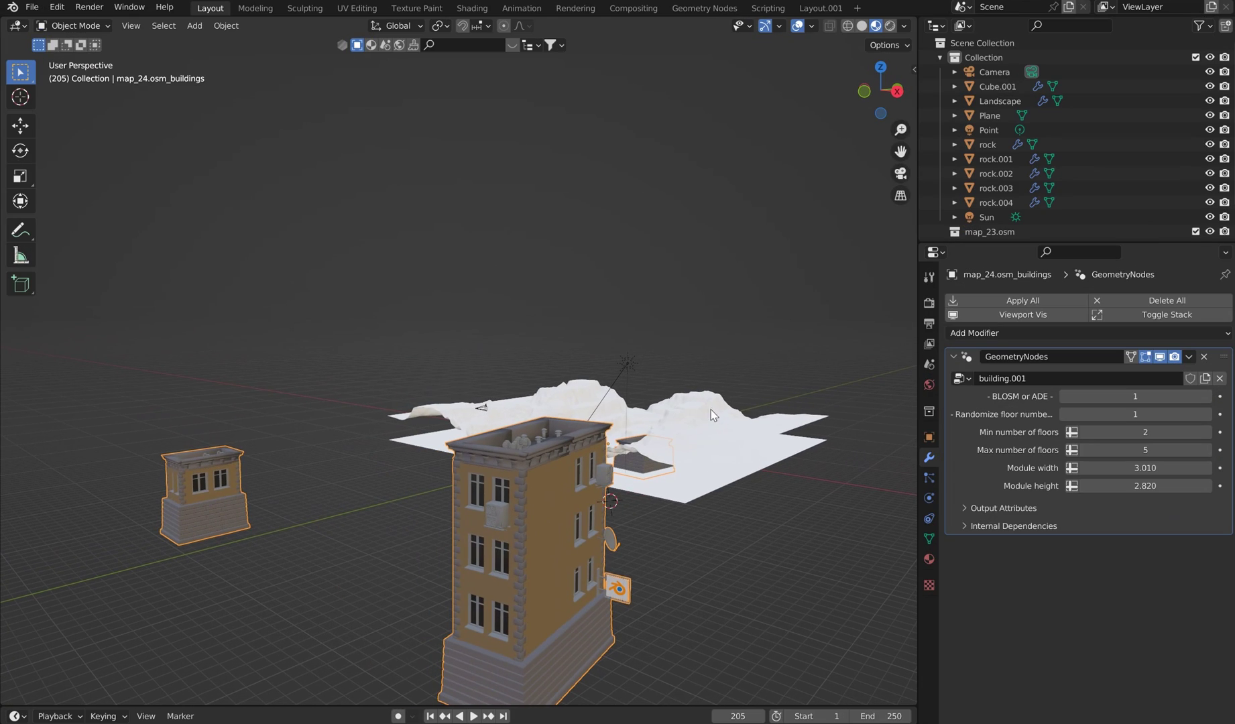
{"action": "middle_click_drag", "start_coordinate": [709, 411], "coordinate": [696, 416]}
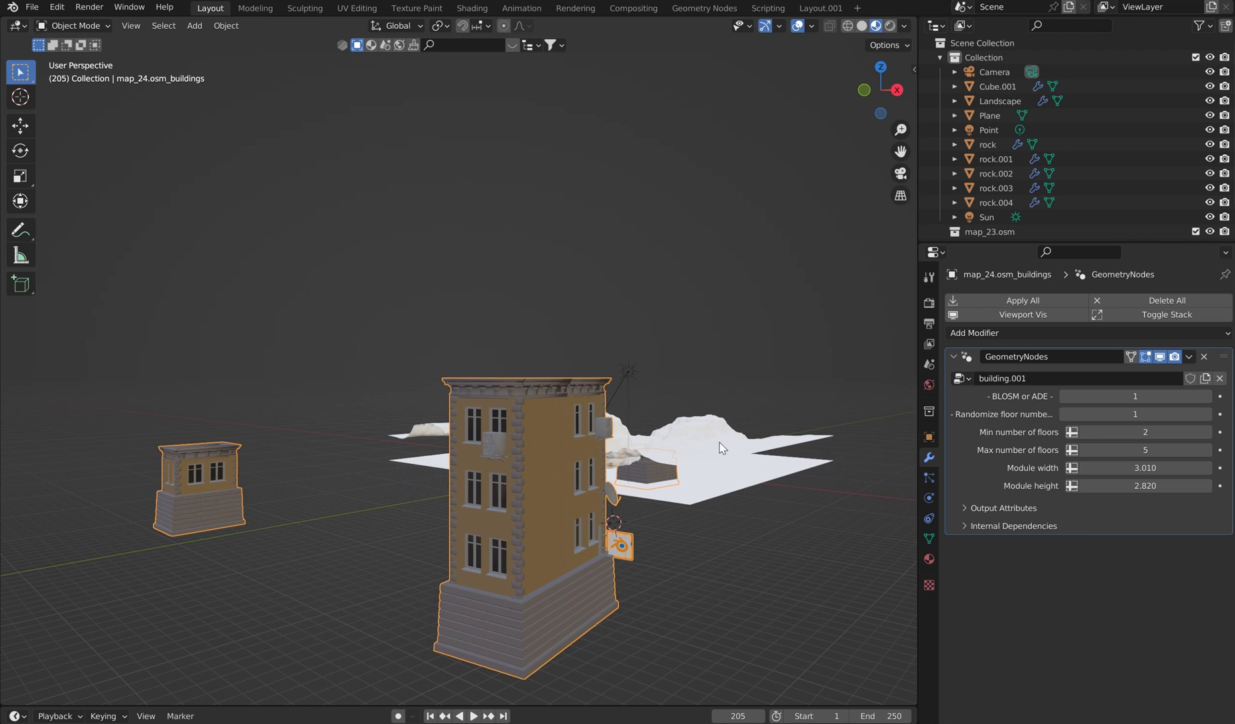
{"action": "scroll", "coordinate": [632, 468], "scroll_direction": "up", "scroll_amount": 6}
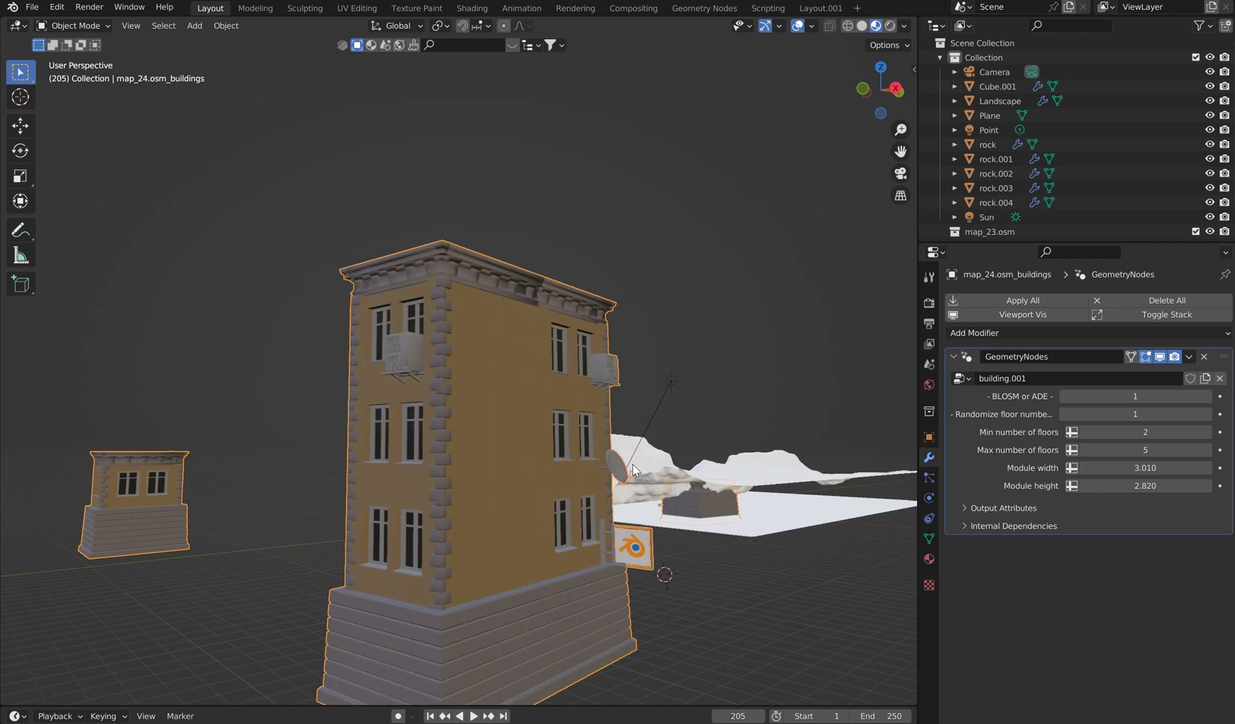
{"action": "middle_click_drag", "start_coordinate": [633, 468], "coordinate": [626, 450]}
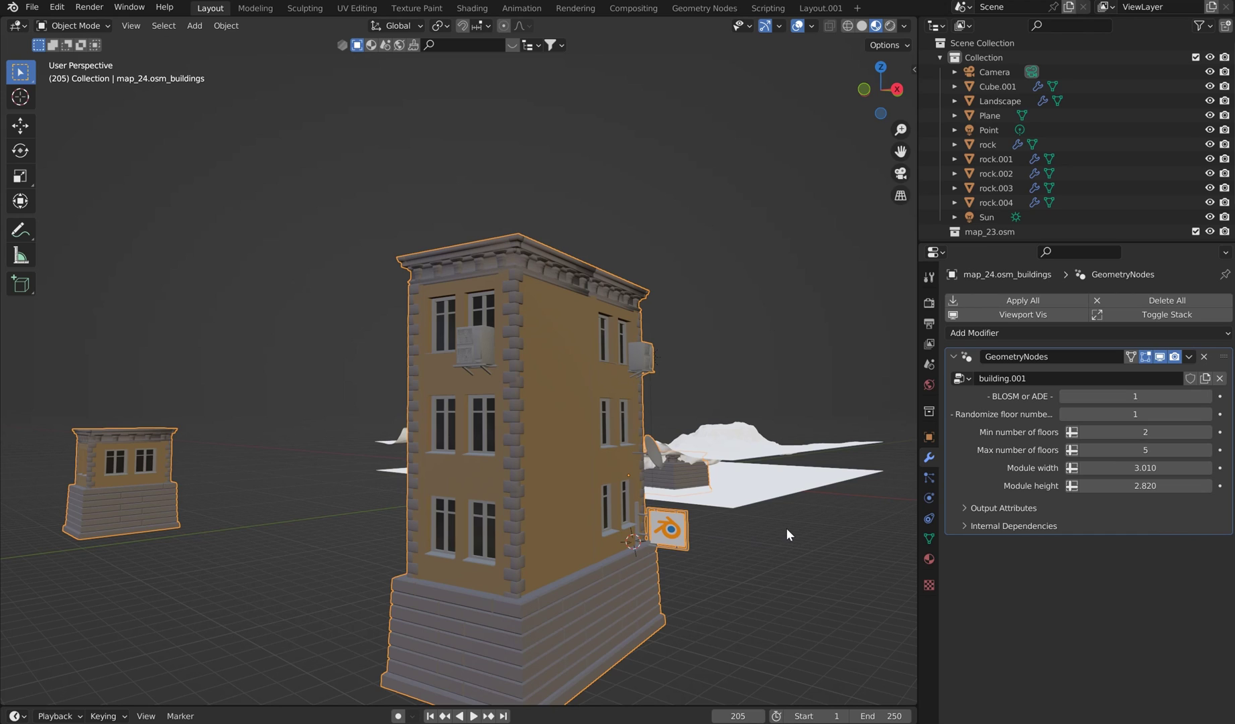
{"action": "middle_click_drag", "start_coordinate": [816, 498], "coordinate": [2, 394]}
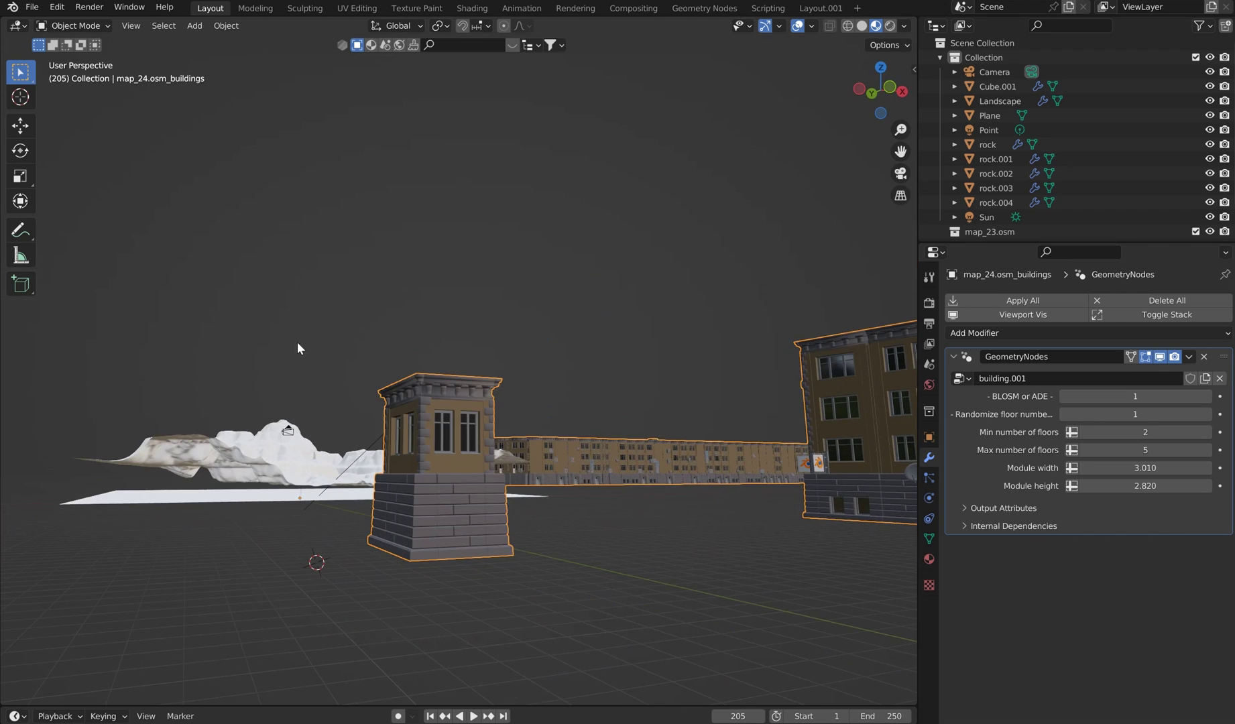
{"action": "middle_click_drag", "start_coordinate": [298, 343], "coordinate": [244, 344]}
{"action": "middle_click_drag", "start_coordinate": [171, 324], "coordinate": [227, 589]}
{"action": "scroll", "coordinate": [226, 590], "scroll_direction": "down", "scroll_amount": 3}
{"action": "key", "text": "KP_7"}
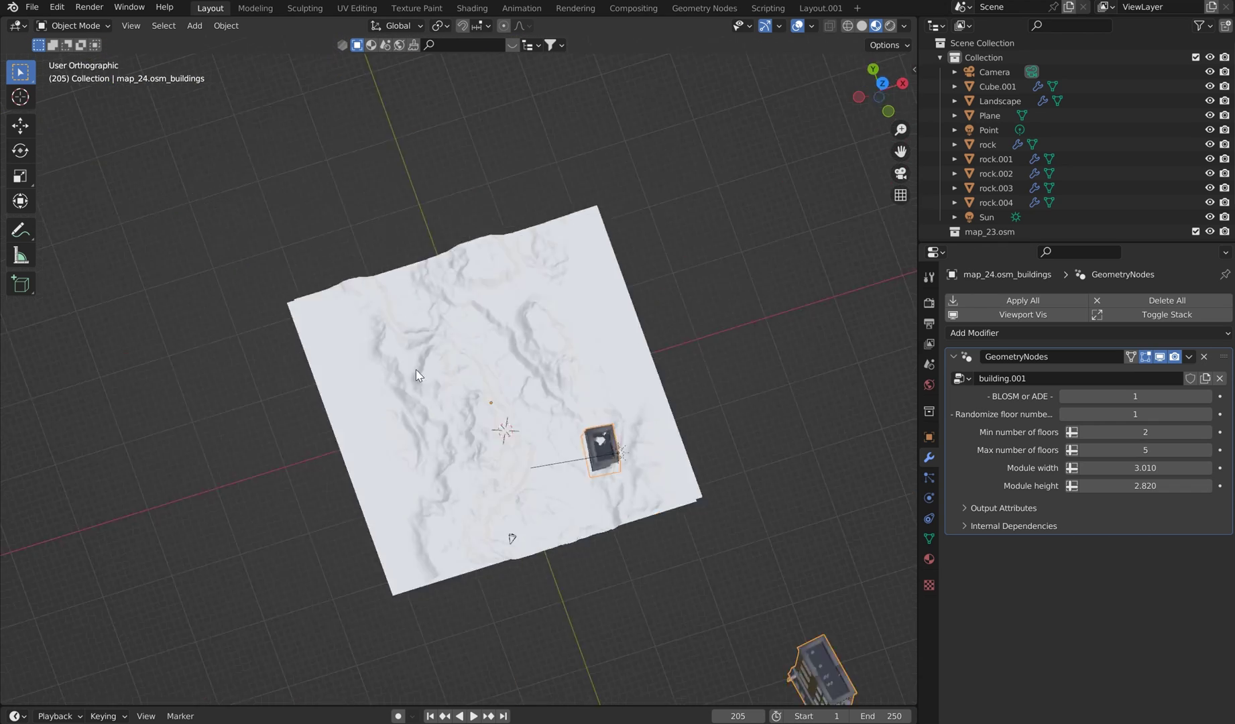
Frame the large imported building and set the Max number of floors in its GeometryNodes modifier to 0
{"action": "middle_click_drag", "start_coordinate": [771, 75], "coordinate": [292, 512], "text": "shift"}
{"action": "middle_click_drag", "start_coordinate": [240, 544], "coordinate": [421, 539]}
{"action": "key", "text": "KP_7"}
{"action": "middle_click_drag", "start_coordinate": [529, 568], "coordinate": [694, 567]}
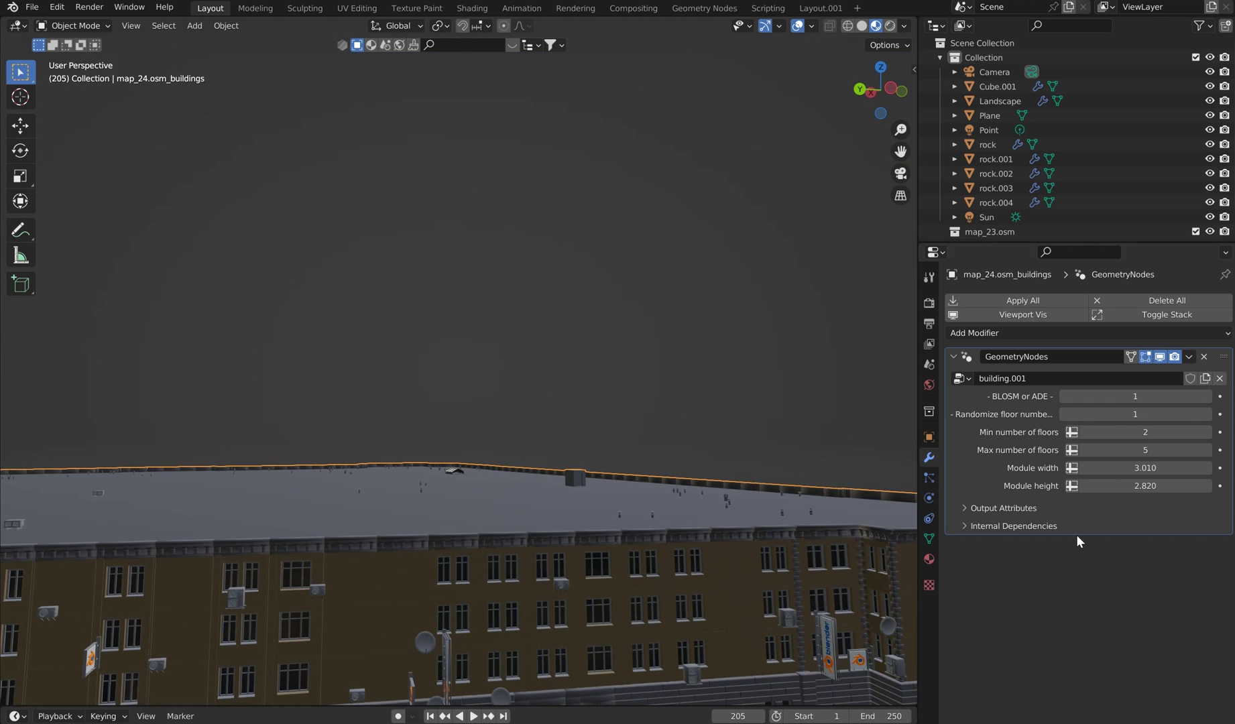
{"action": "left_click_drag", "start_coordinate": [1124, 450], "coordinate": [1018, 463]}
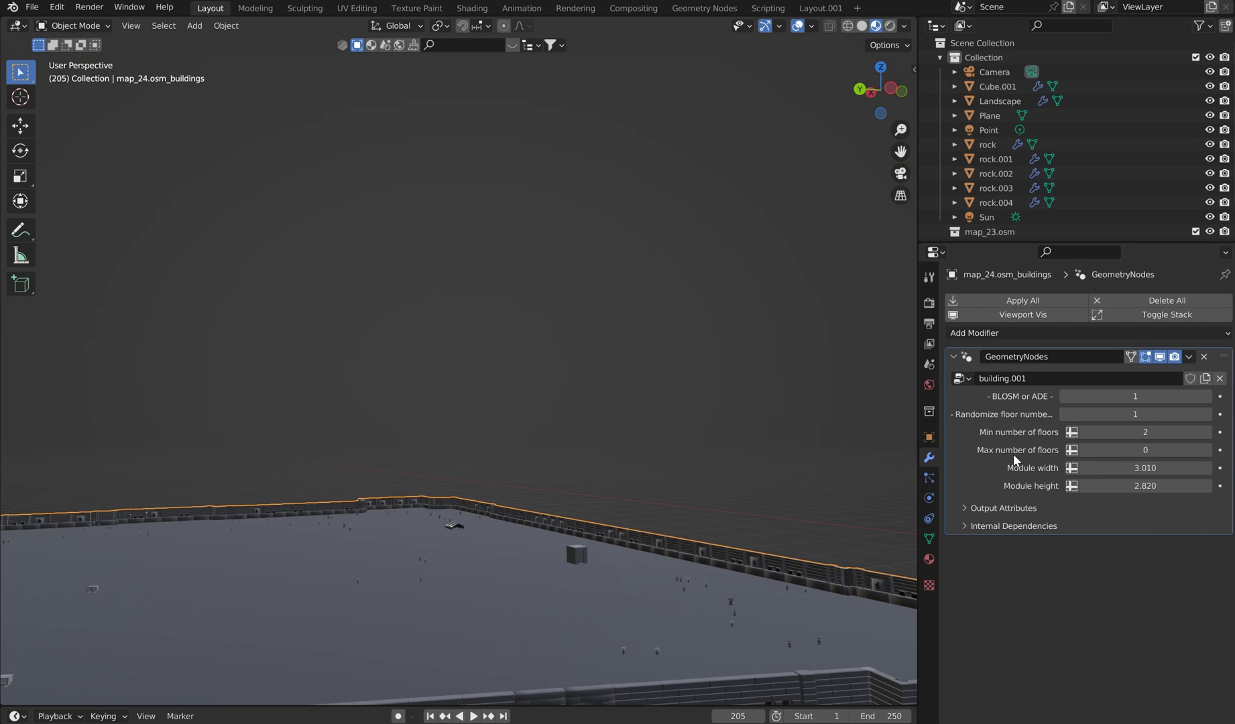
Set the Max number of floors in the building's GeometryNodes modifier to 25 and move the building slightly freehand
{"action": "left_click_drag", "start_coordinate": [1128, 451], "coordinate": [1194, 450]}
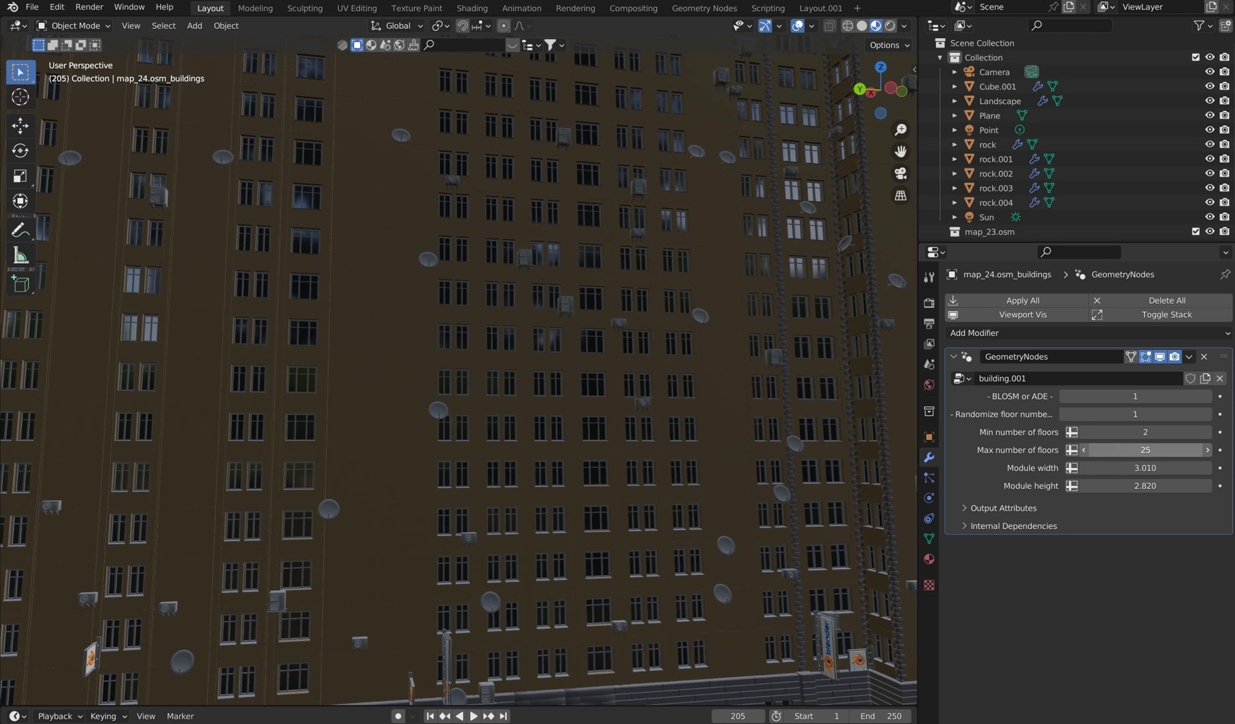
{"action": "left_click", "coordinate": [1138, 450]}
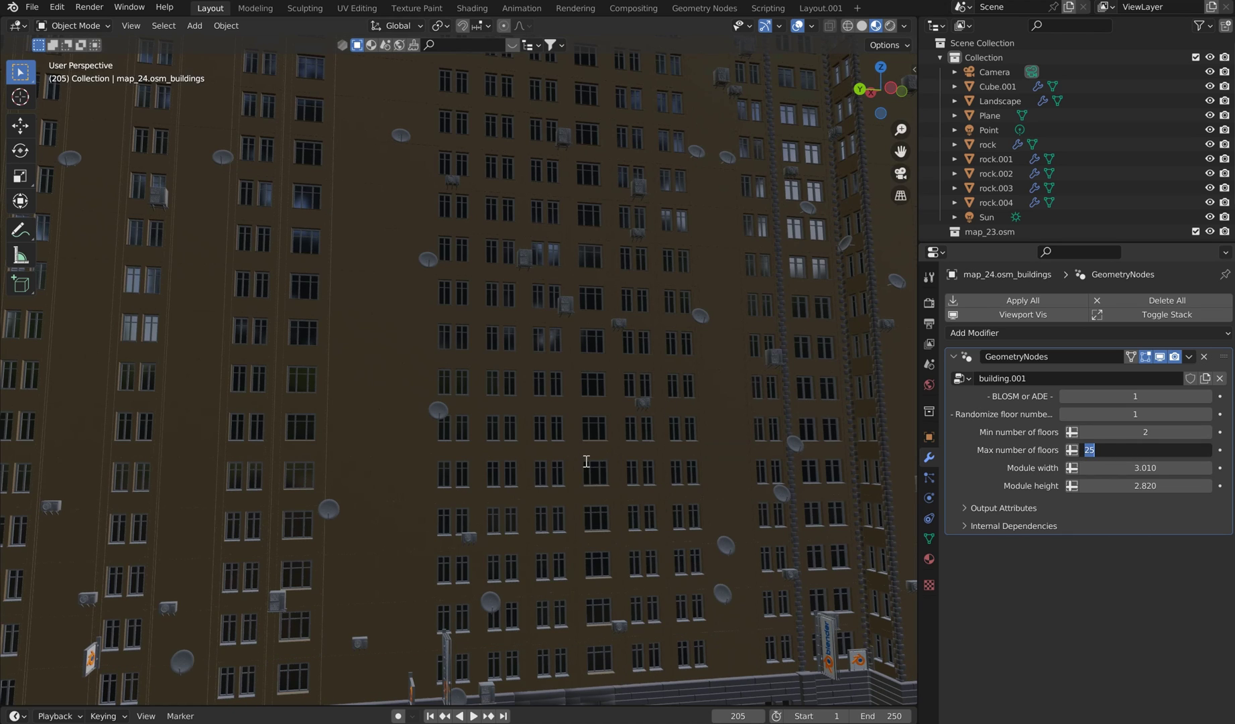
{"action": "left_click", "coordinate": [556, 427]}
{"action": "key", "text": "g"}
{"action": "left_click", "coordinate": [520, 445]}
Set the building's Module height to 2.910 and its Min number of floors to 13
{"action": "middle_click_drag", "start_coordinate": [523, 432], "coordinate": [676, 441]}
{"action": "scroll", "coordinate": [609, 474], "scroll_direction": "down", "scroll_amount": 3}
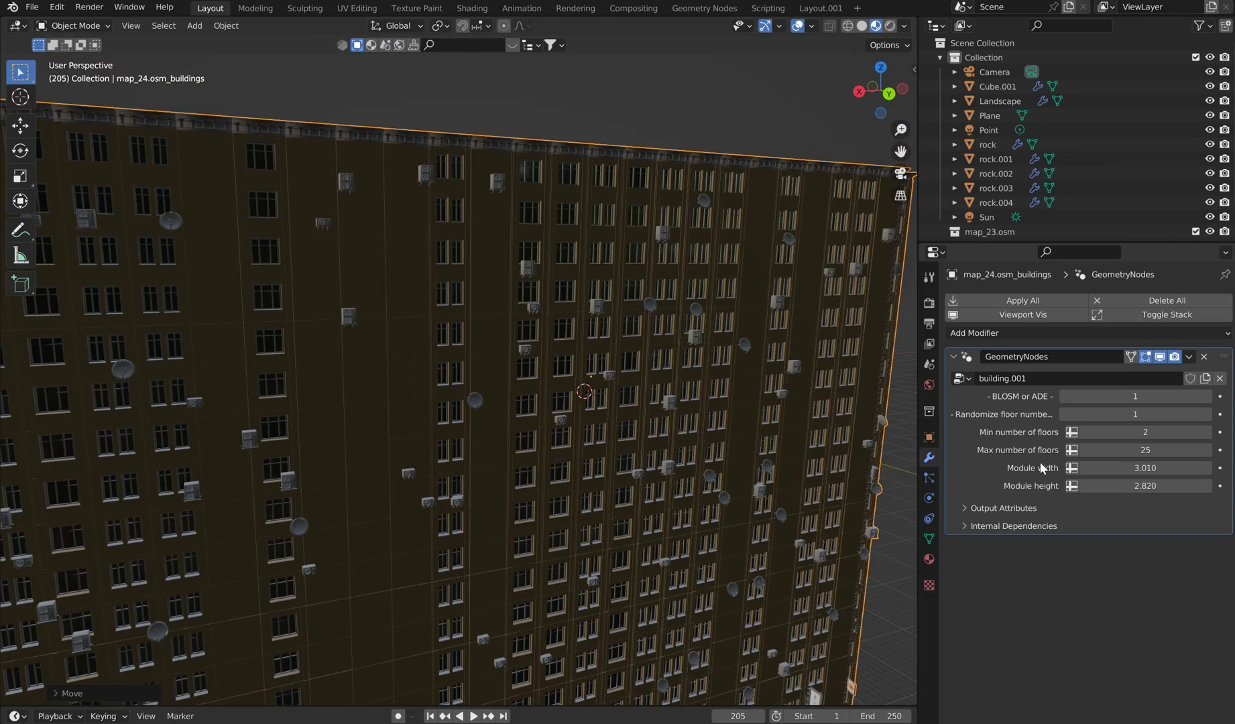
{"action": "left_click_drag", "start_coordinate": [1129, 488], "coordinate": [1140, 487]}
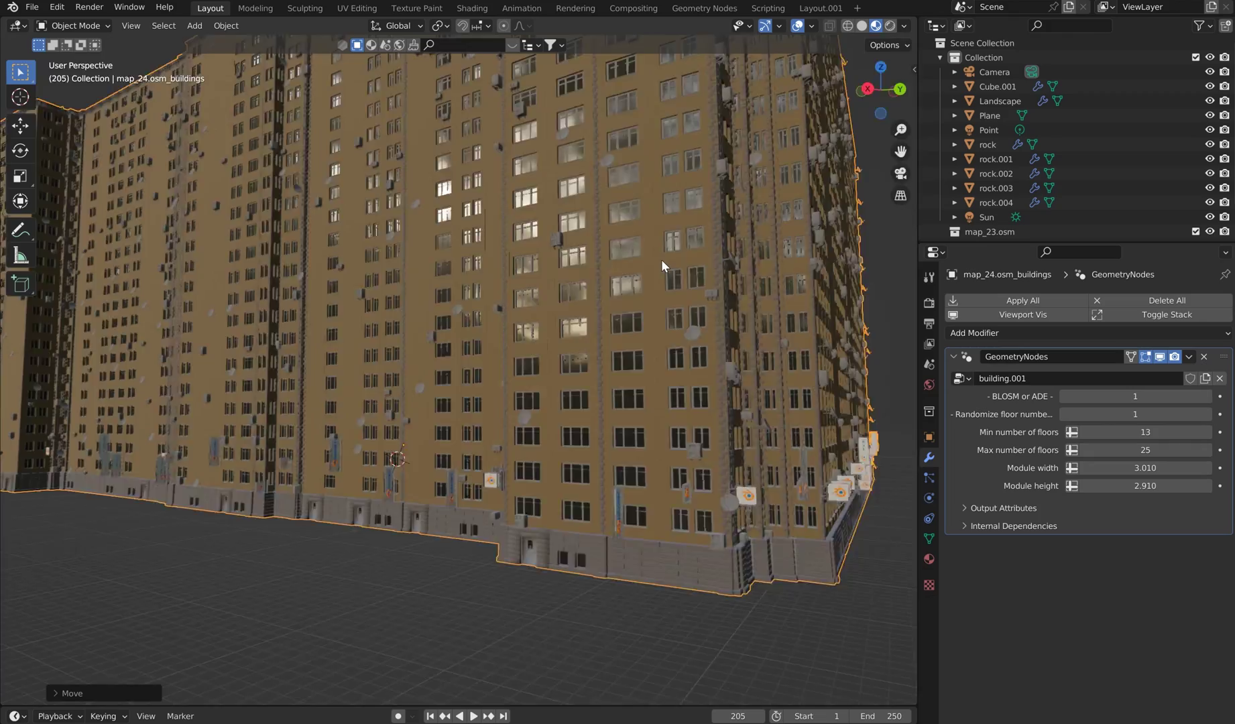
Examine the generated building's facade, street-level doors and signs, roof and window details from several angles
{"action": "middle_click_drag", "start_coordinate": [661, 260], "coordinate": [647, 302]}
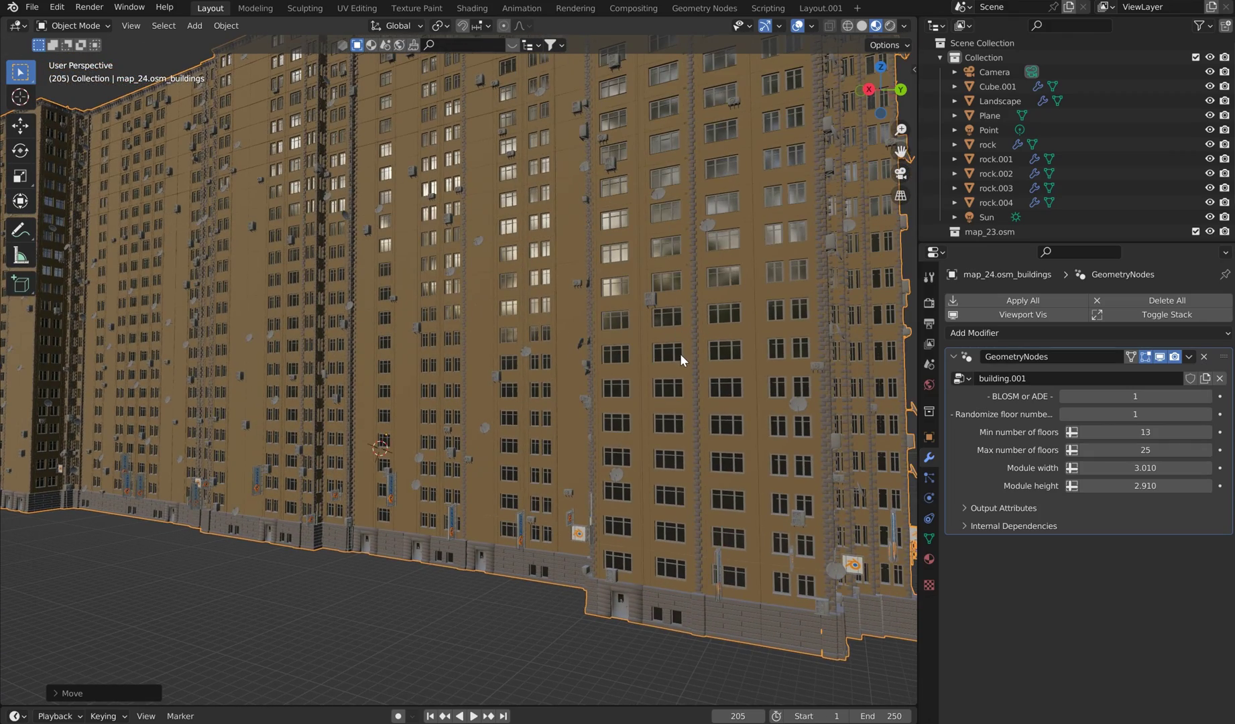
{"action": "middle_click_drag", "start_coordinate": [681, 353], "coordinate": [644, 373]}
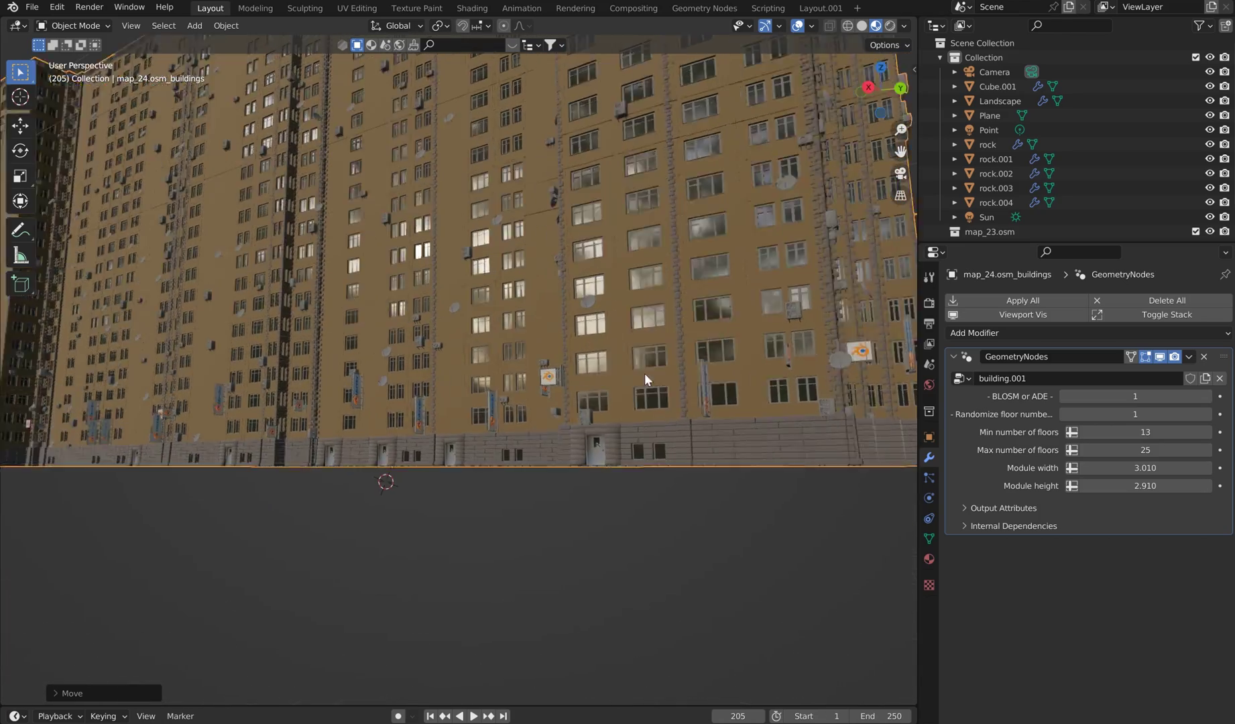
{"action": "scroll", "coordinate": [645, 372], "scroll_direction": "up", "scroll_amount": 6}
{"action": "scroll", "coordinate": [647, 368], "scroll_direction": "down", "scroll_amount": 5}
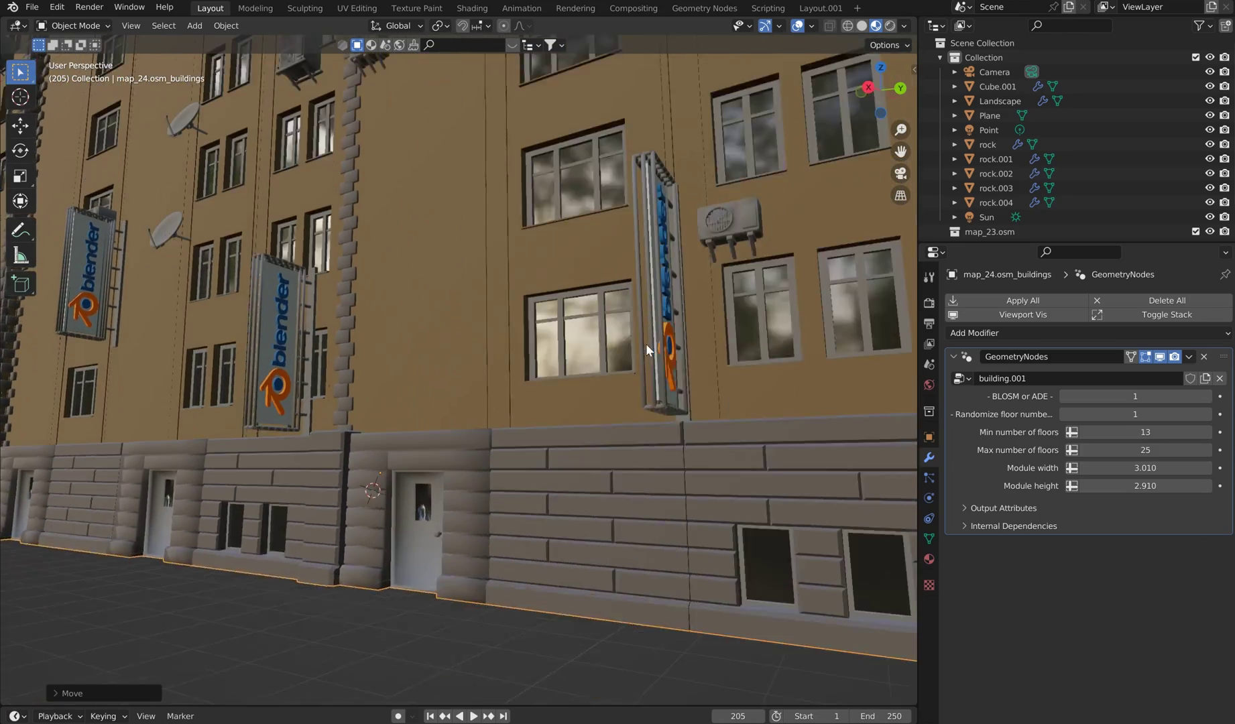
{"action": "scroll", "coordinate": [563, 381], "scroll_direction": "up", "scroll_amount": 3}
{"action": "middle_click_drag", "start_coordinate": [482, 468], "coordinate": [487, 464]}
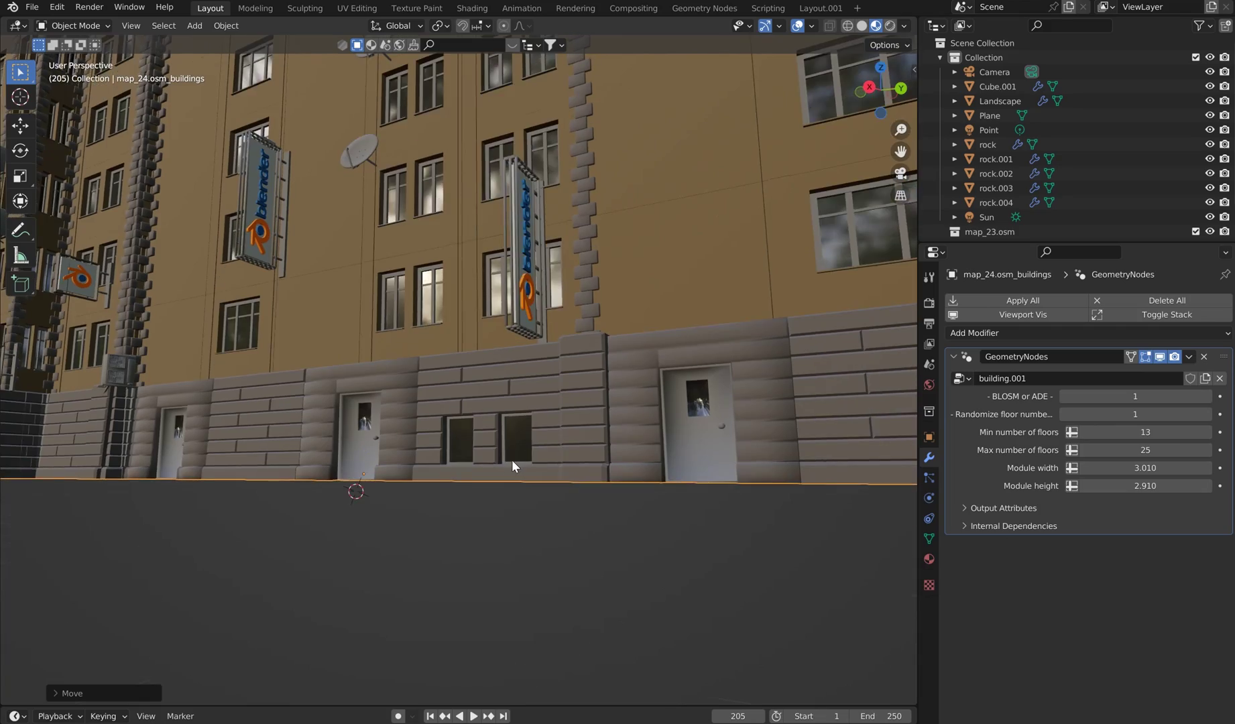
{"action": "scroll", "coordinate": [512, 460], "scroll_direction": "down", "scroll_amount": 2}
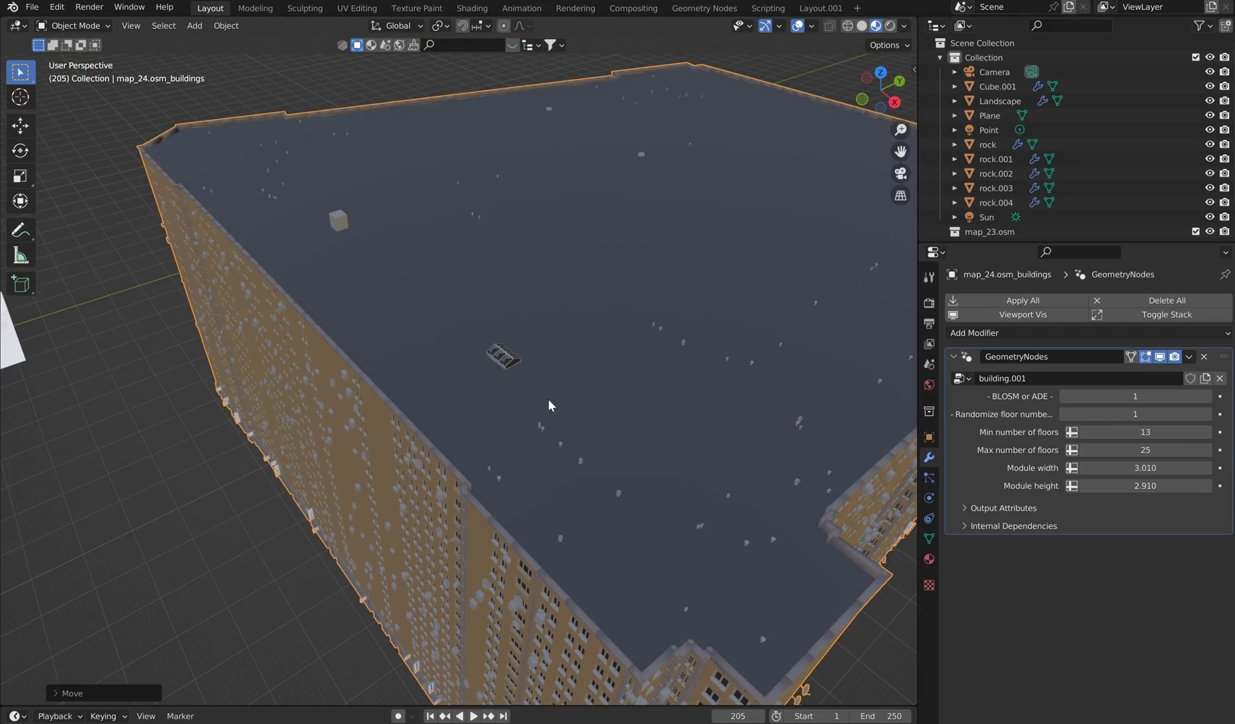
{"action": "middle_click_drag", "start_coordinate": [548, 399], "coordinate": [0, 335]}
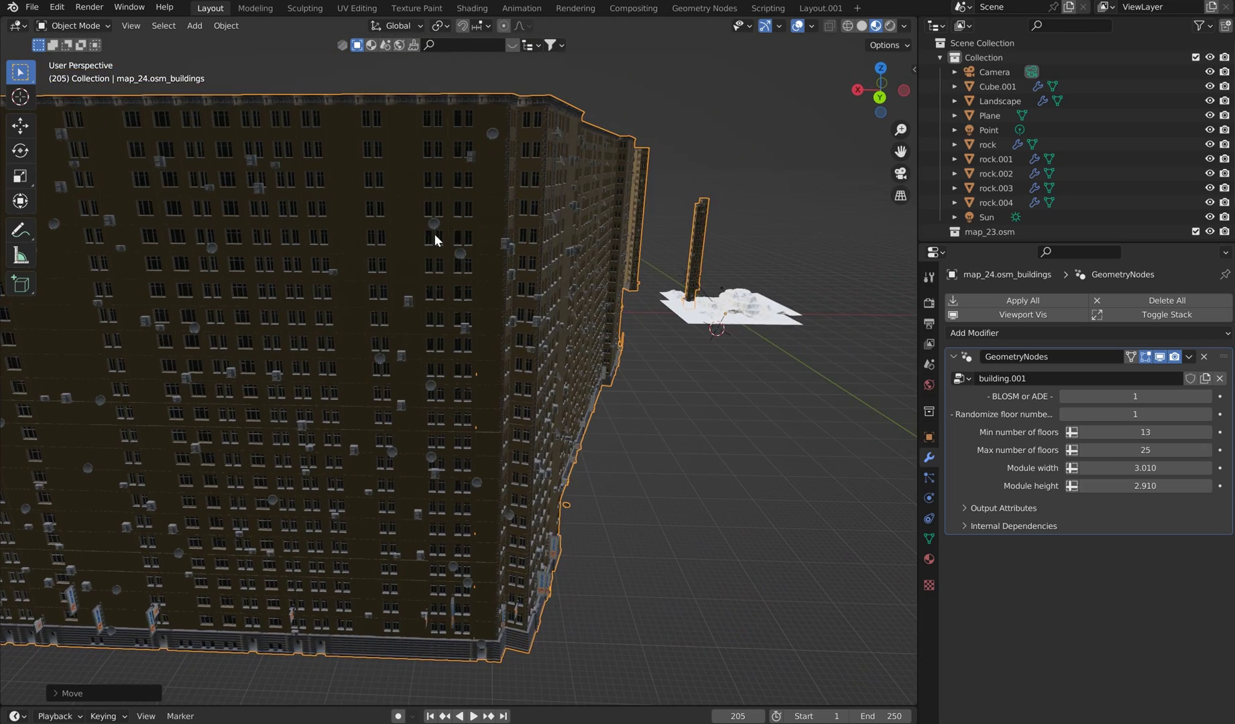
{"action": "scroll", "coordinate": [434, 234], "scroll_direction": "up", "scroll_amount": 10}
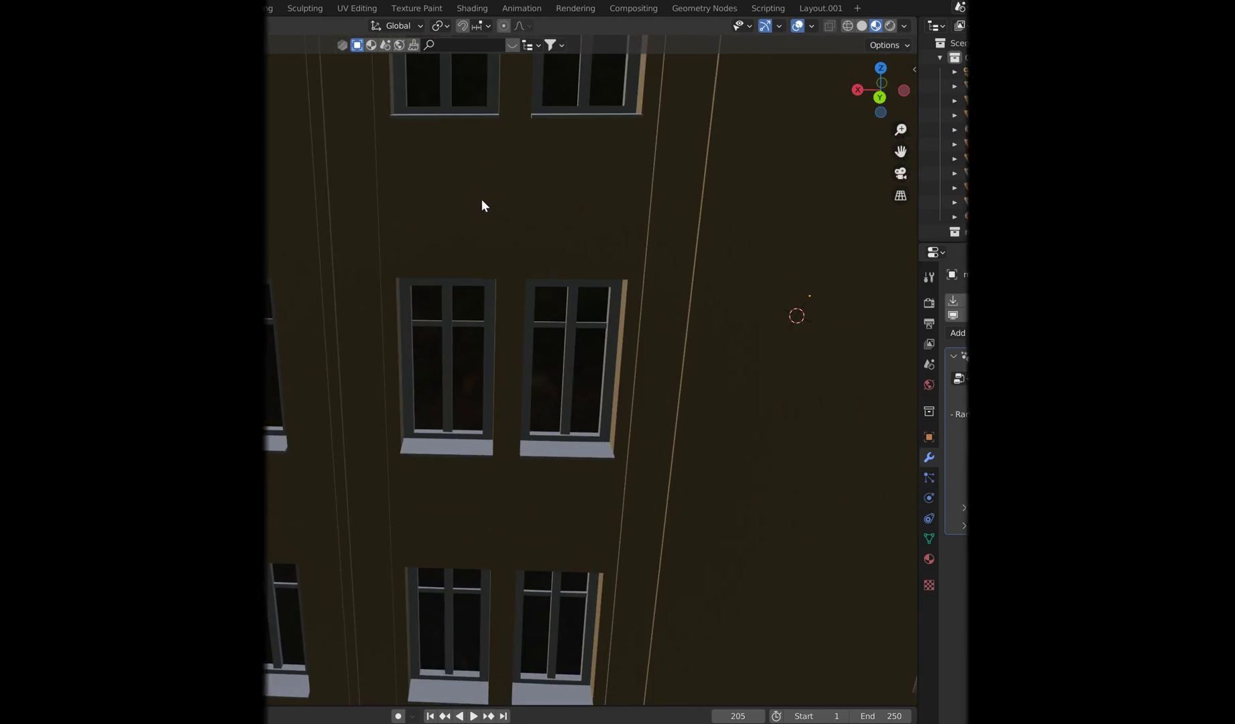